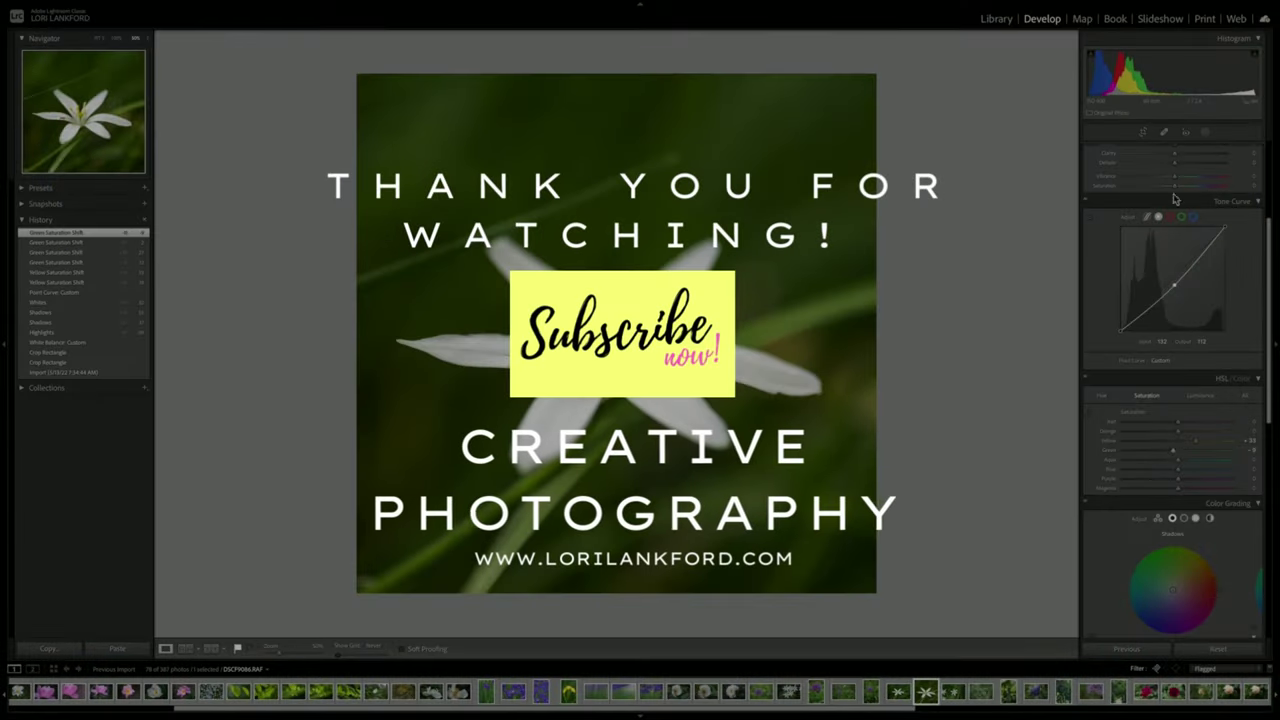
Tint the white flower's shadows using the Shadows wheel in Color Grading
{"action": "mouse_move", "coordinate": [1122, 432]}
{"action": "left_mouse_down"}
{"action": "mouse_move", "coordinate": [1136, 421]}
{"action": "mouse_move", "coordinate": [1142, 432]}
{"action": "left_mouse_up"}
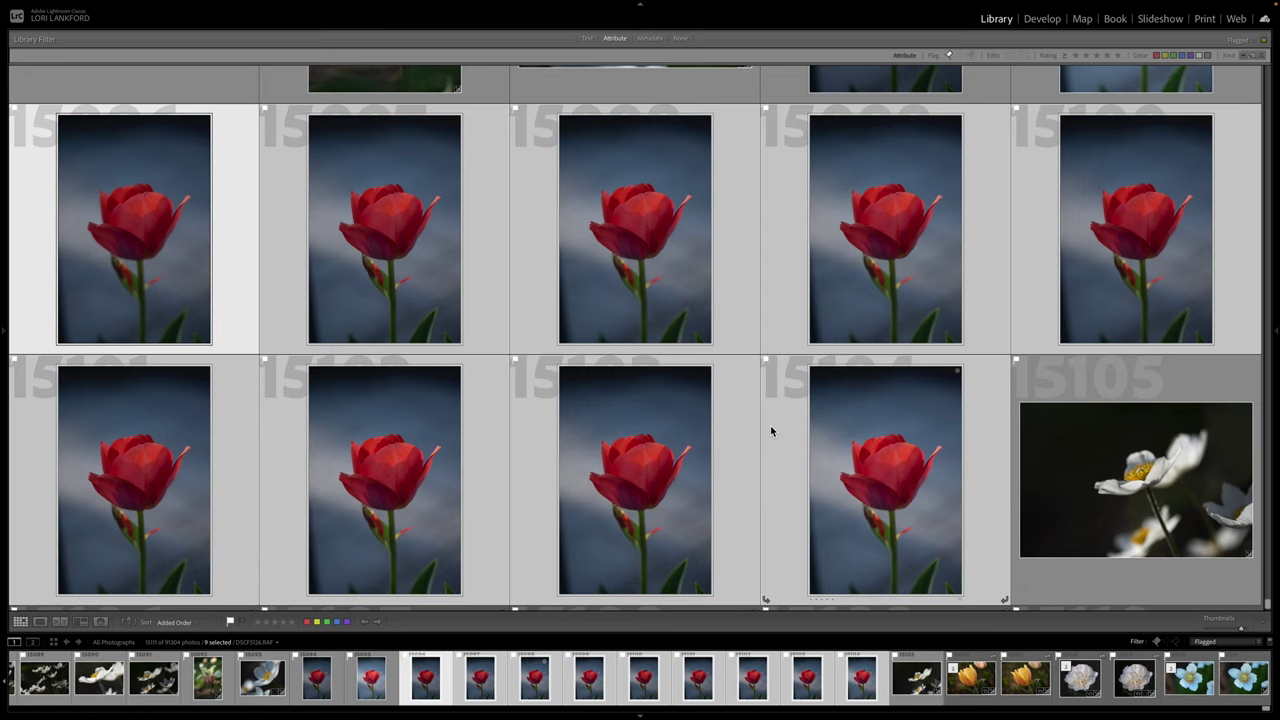
Enlarge the first red tulip frame in Loupe view
{"action": "scroll", "coordinate": [771, 431], "scroll_direction": "down", "scroll_amount": 1}
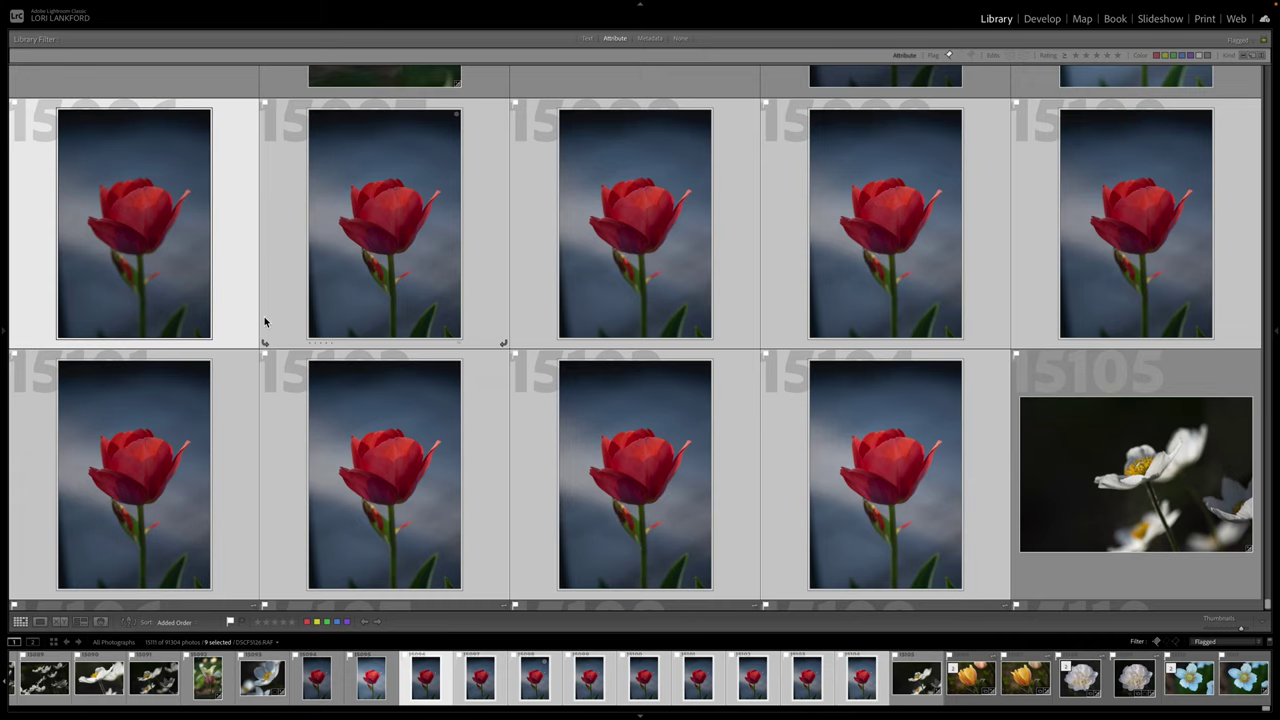
{"action": "double_click", "coordinate": [152, 262]}
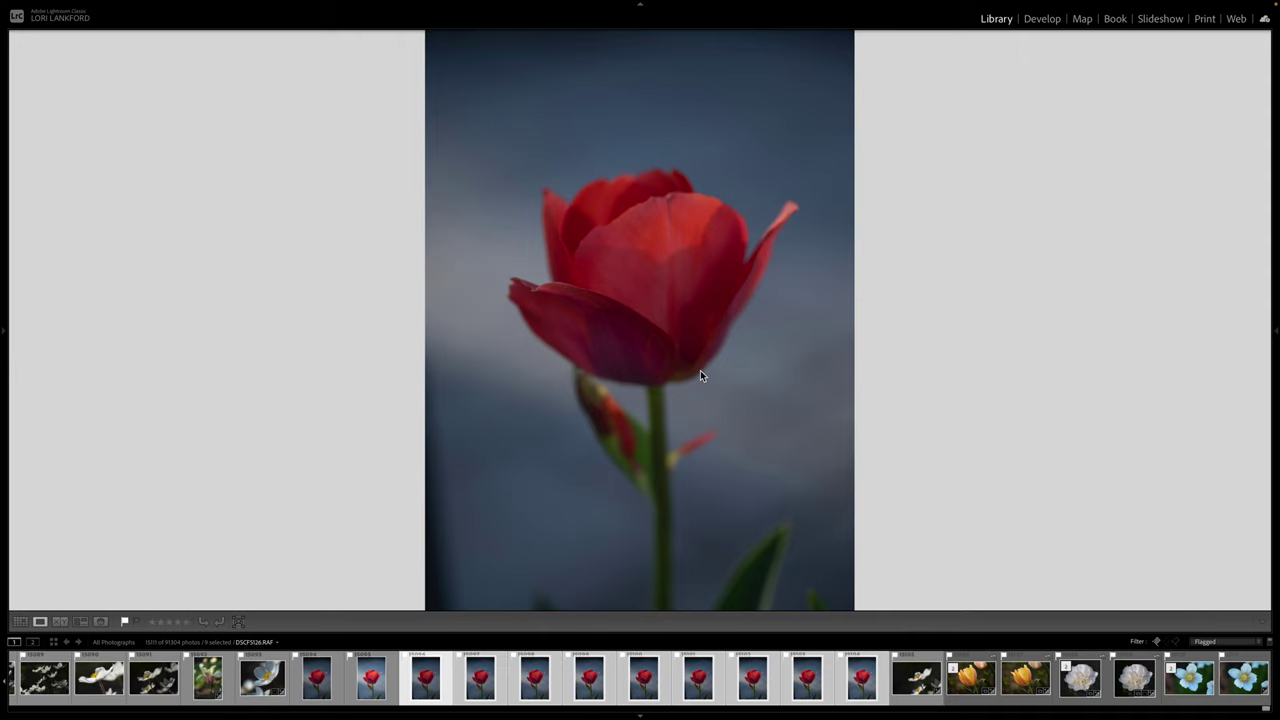
{"action": "key", "text": "Right"}
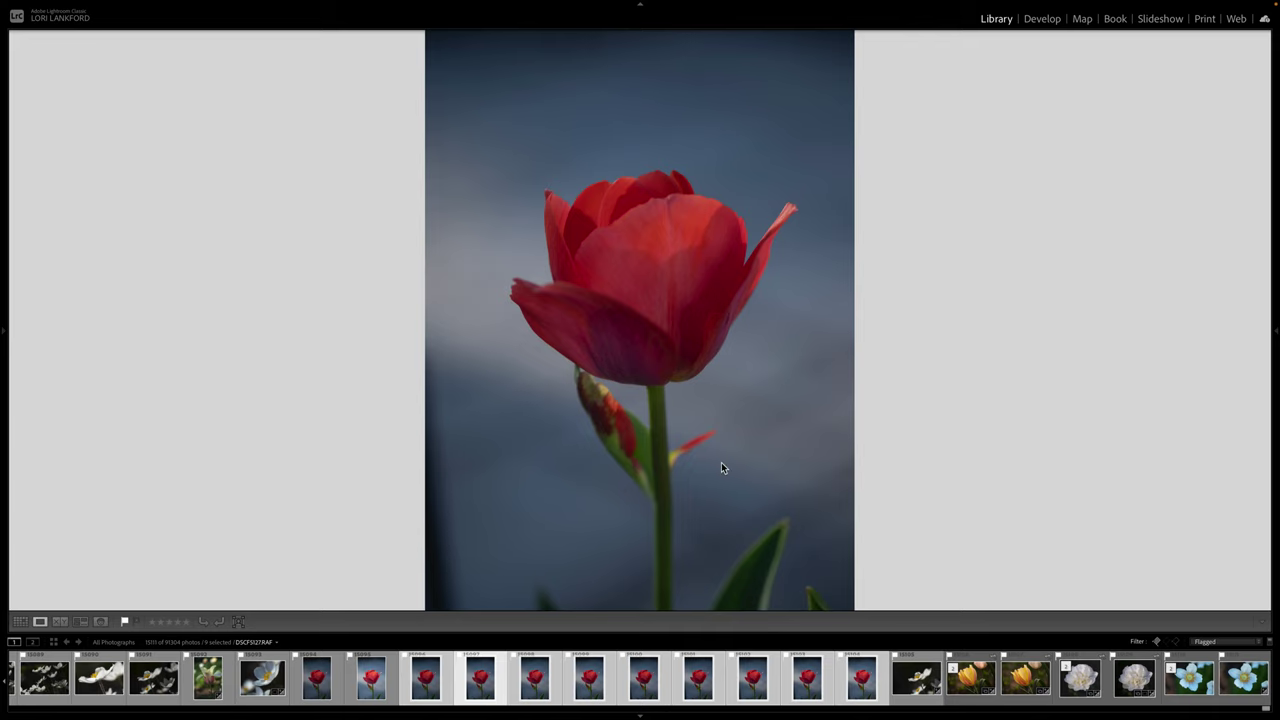
{"action": "key", "text": "Right"}
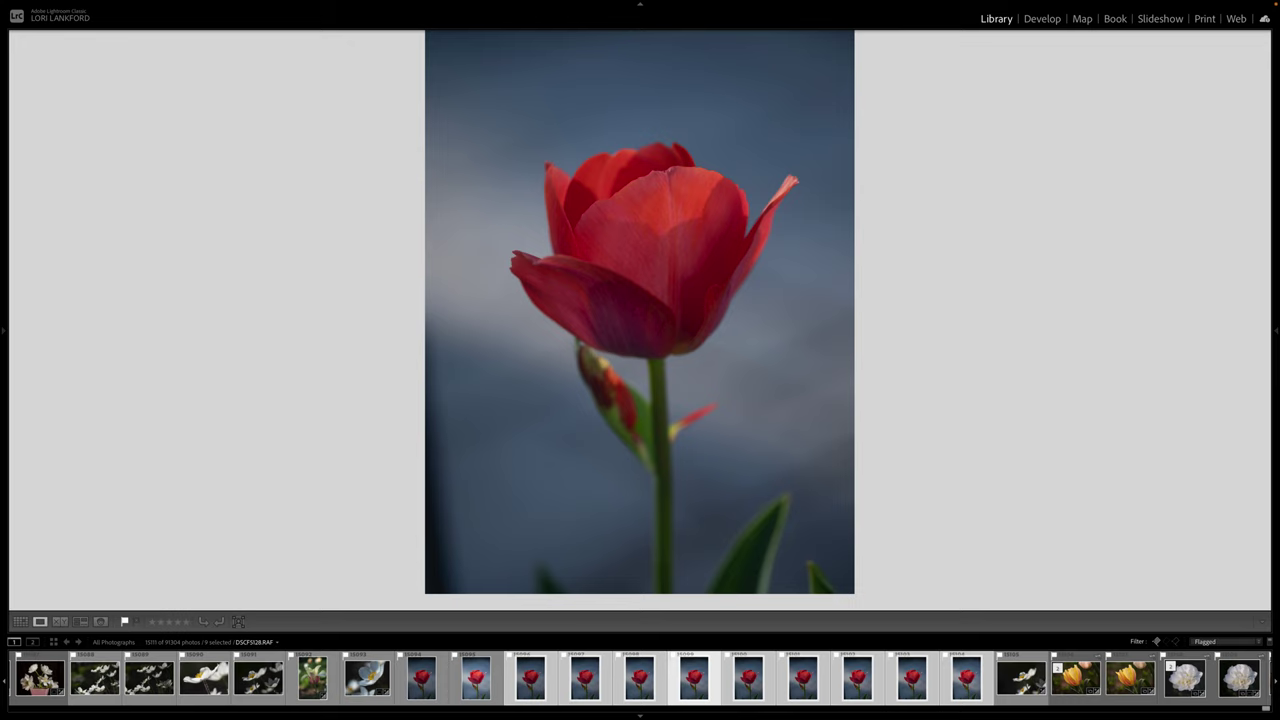
{"action": "key", "text": "Right"}
{"action": "key", "text": "Right"}
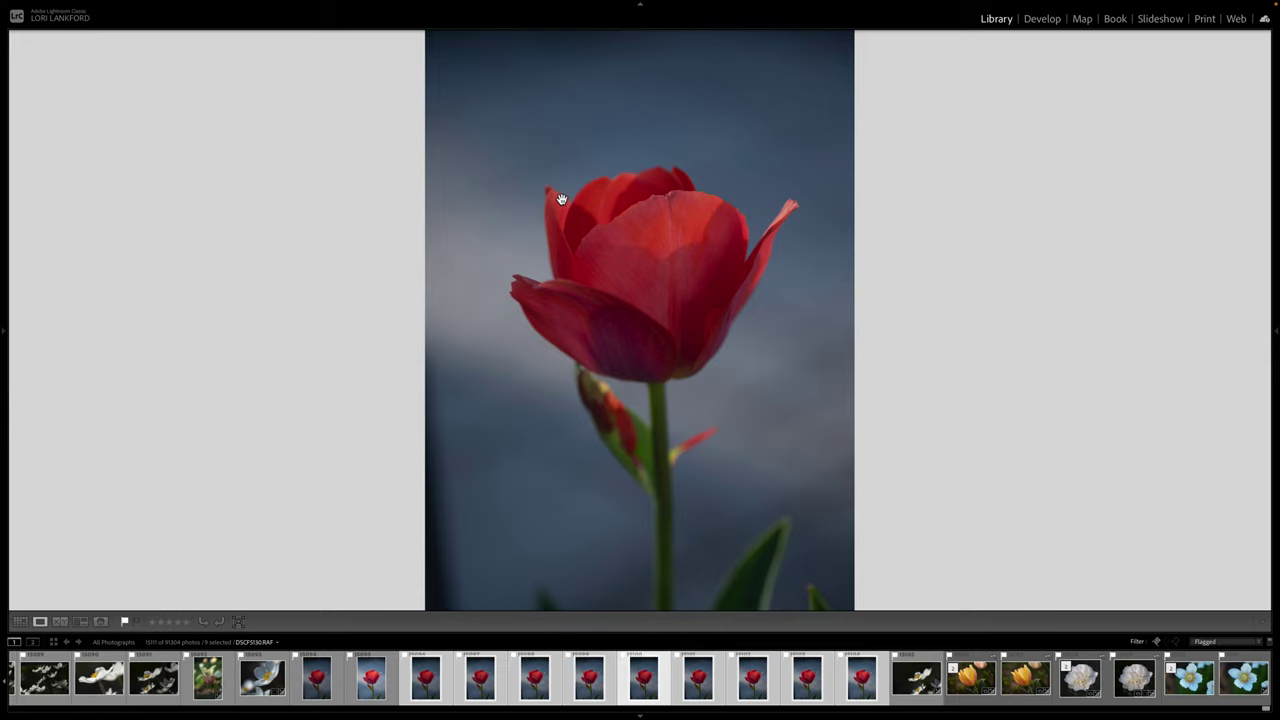
{"action": "left_click", "coordinate": [428, 681]}
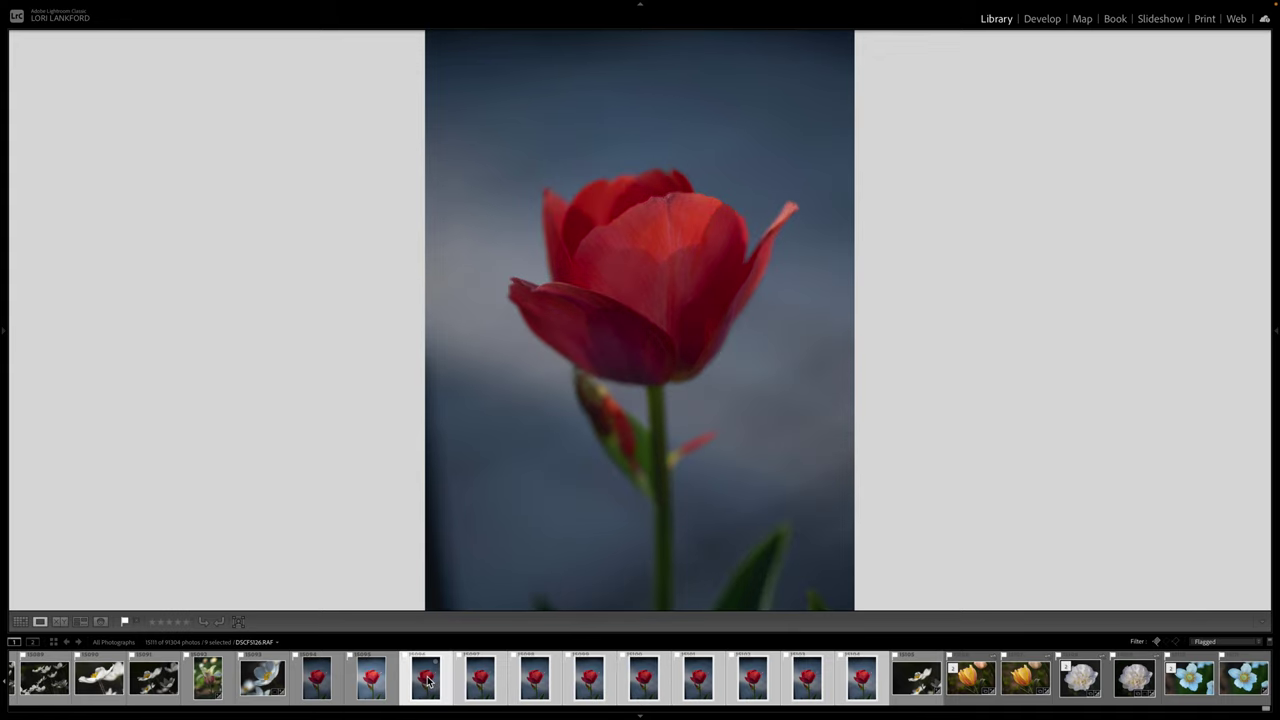
{"action": "mouse_move", "coordinate": [385, 715]}
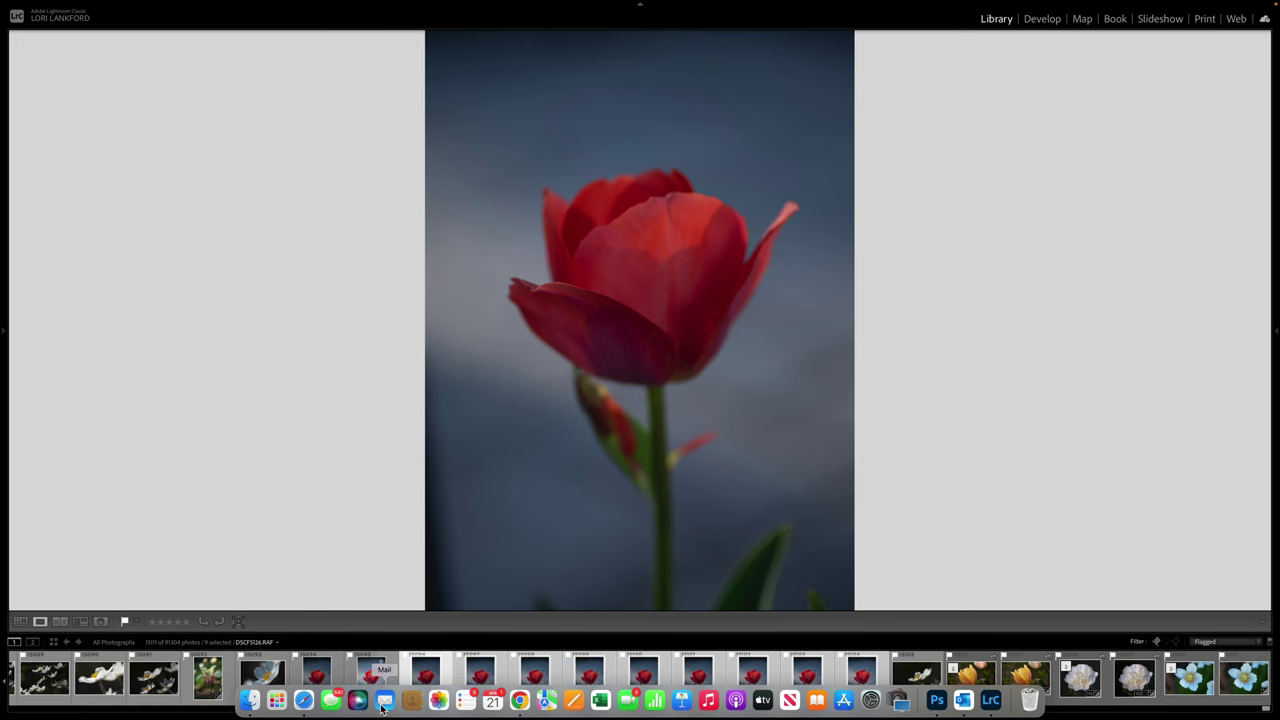
In Chrome, check the Luminar Neo pricing page, then return to the focus stacking tab
{"action": "left_click", "coordinate": [522, 706]}
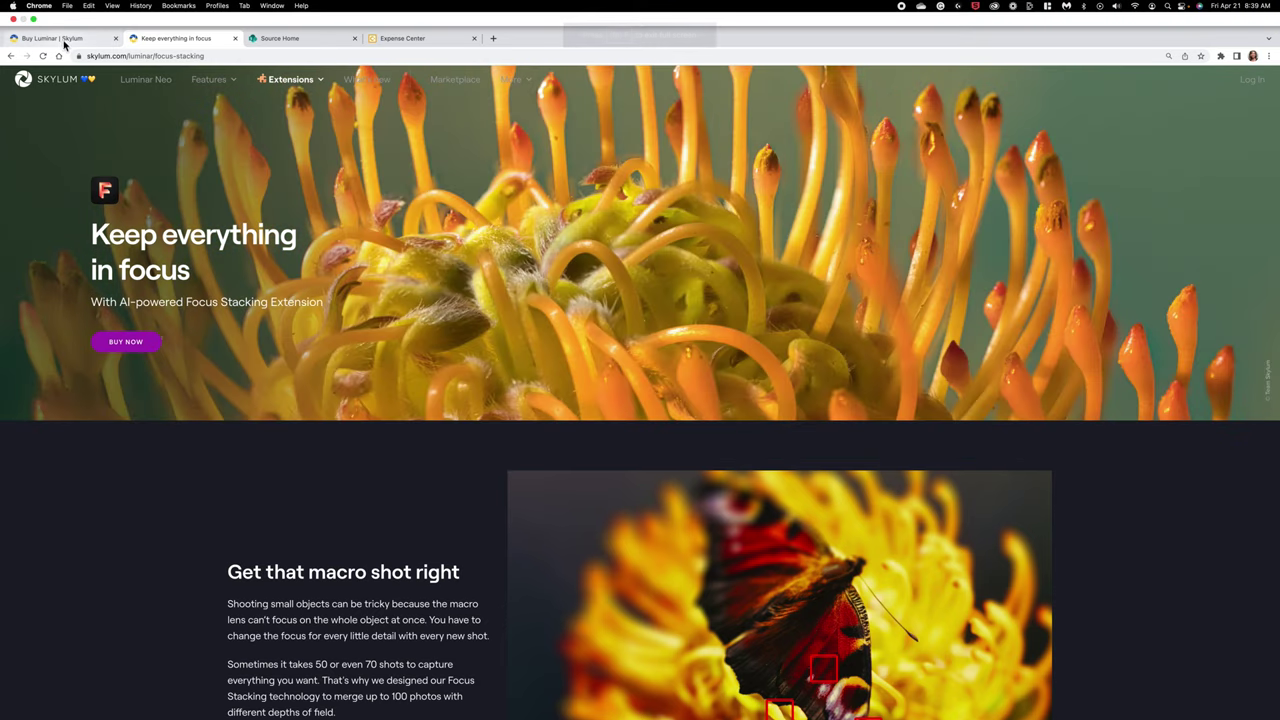
{"action": "left_click", "coordinate": [63, 42]}
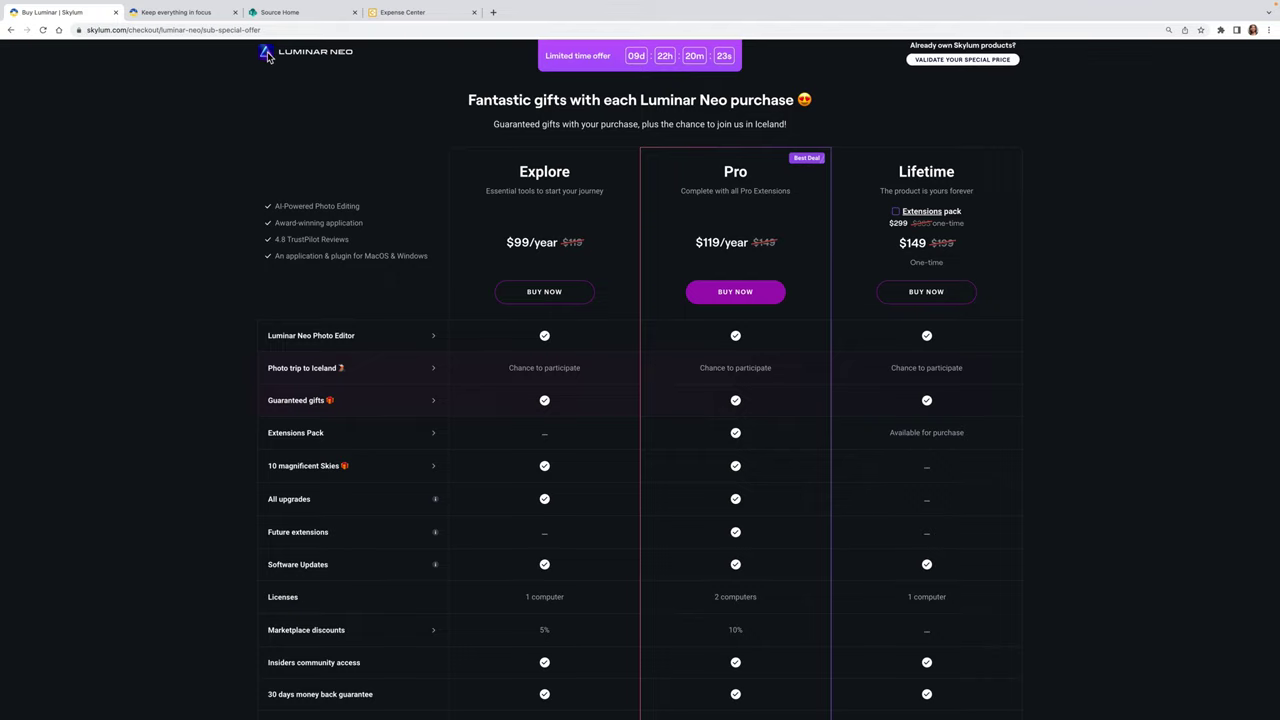
{"action": "left_click", "coordinate": [175, 14]}
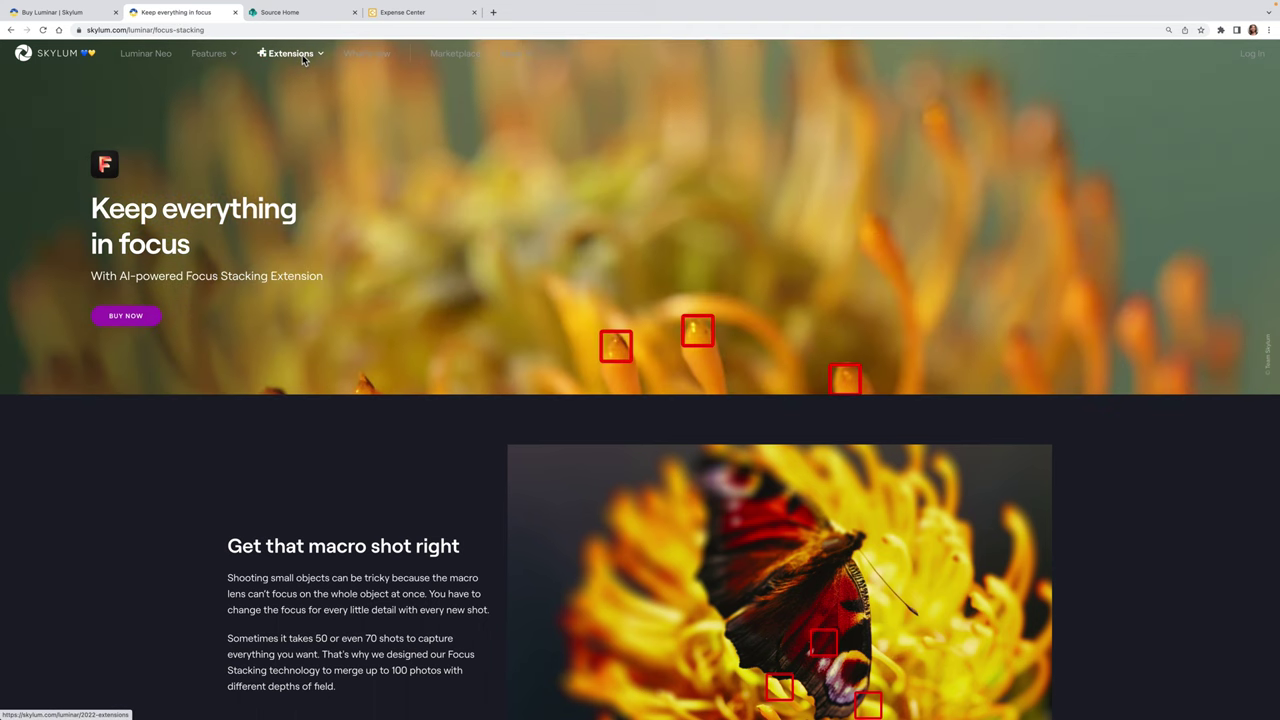
Open the Extensions > Focus Stacking page and scroll down through it
{"action": "mouse_move", "coordinate": [303, 56]}
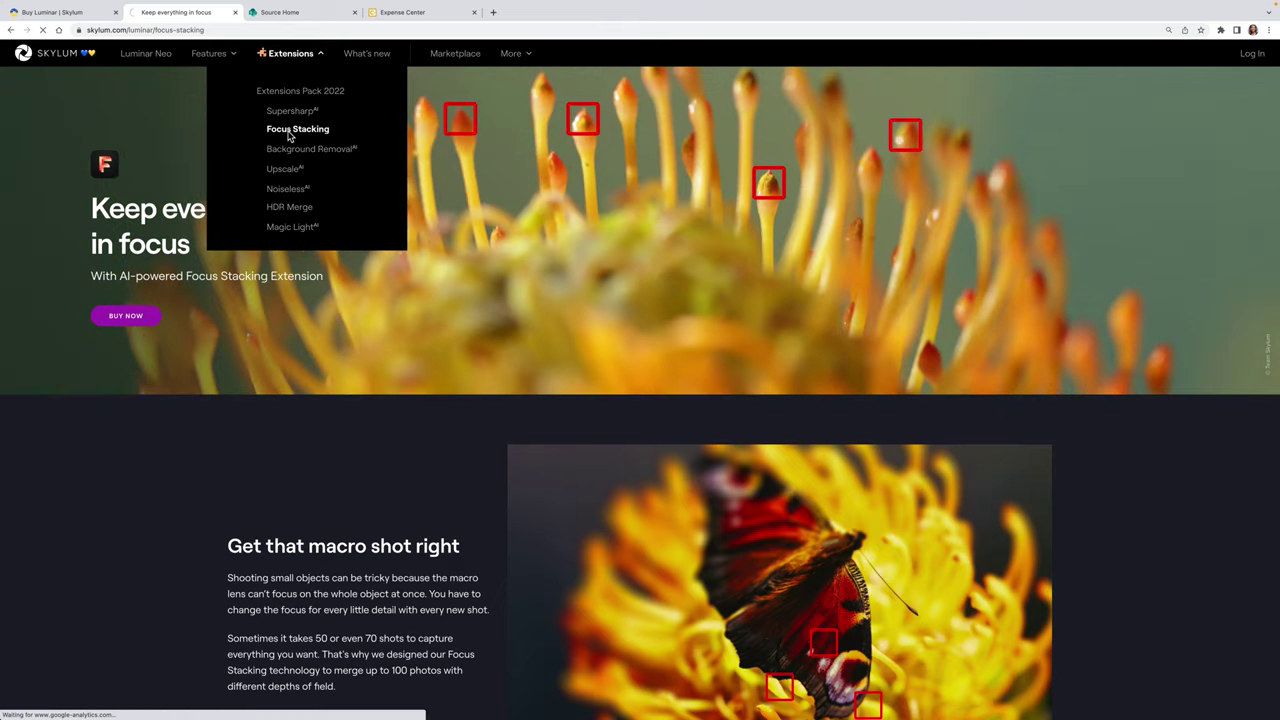
{"action": "left_click", "coordinate": [290, 133]}
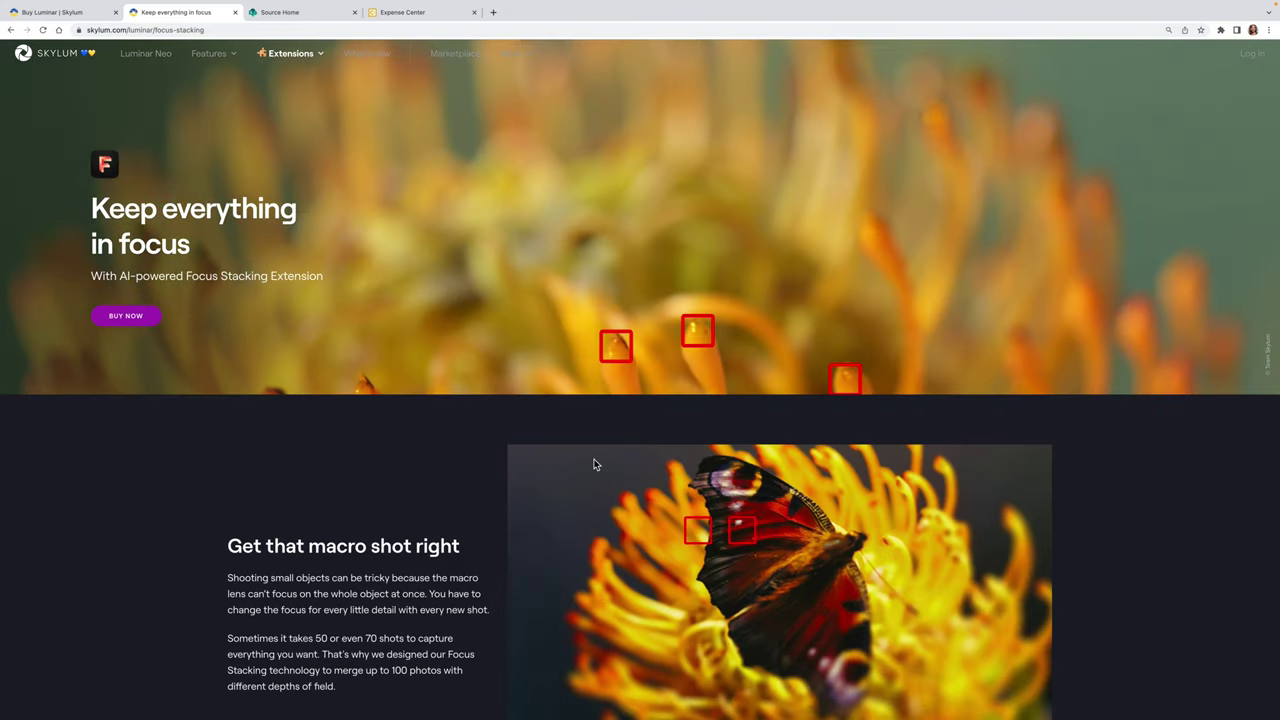
{"action": "scroll", "coordinate": [637, 533], "scroll_direction": "down", "scroll_amount": 3}
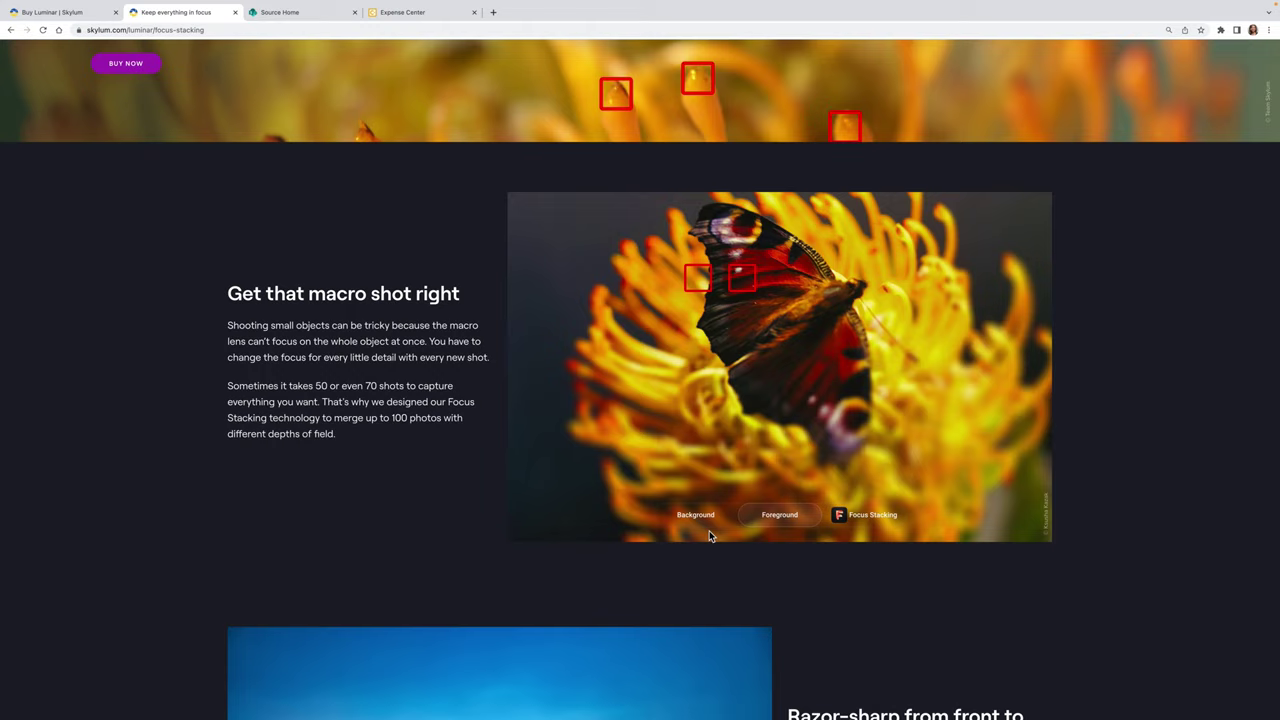
{"action": "scroll", "coordinate": [650, 425], "scroll_direction": "down", "scroll_amount": 5}
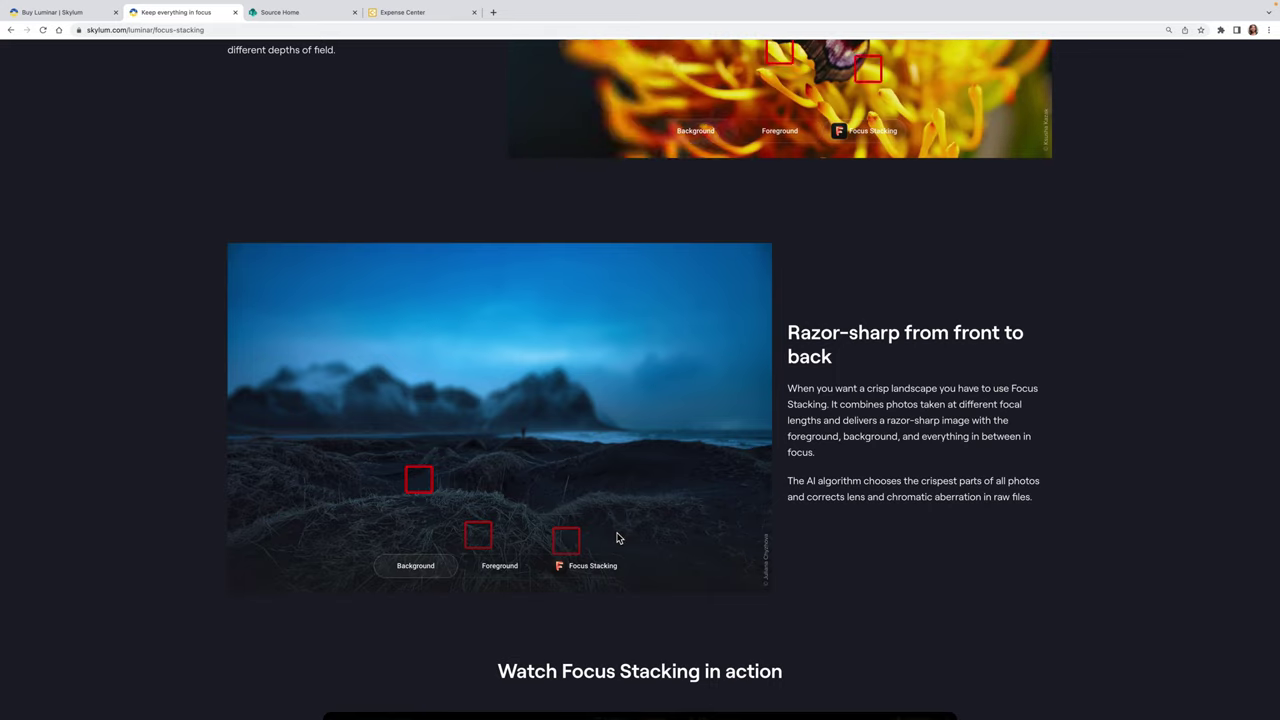
{"action": "mouse_move", "coordinate": [815, 712]}
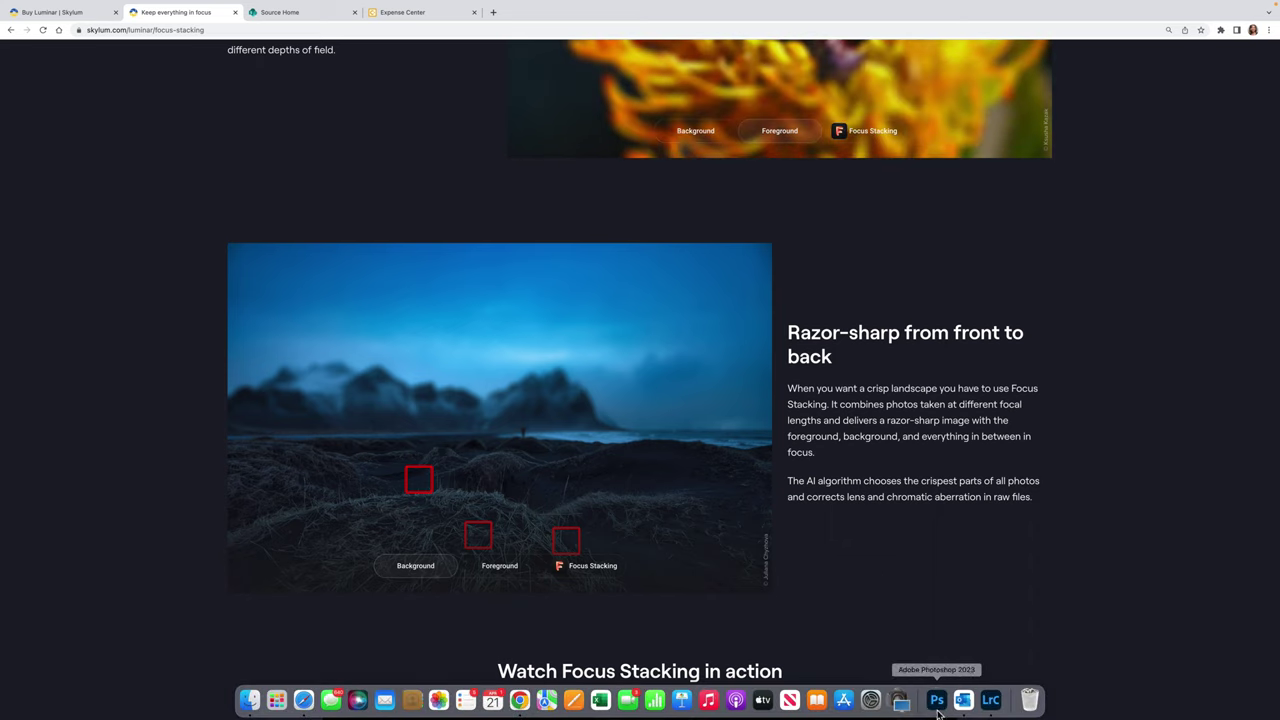
Back in Lightroom, return to the tulip grid and enlarge frame DSCF5133.RAF
{"action": "left_click", "coordinate": [990, 701]}
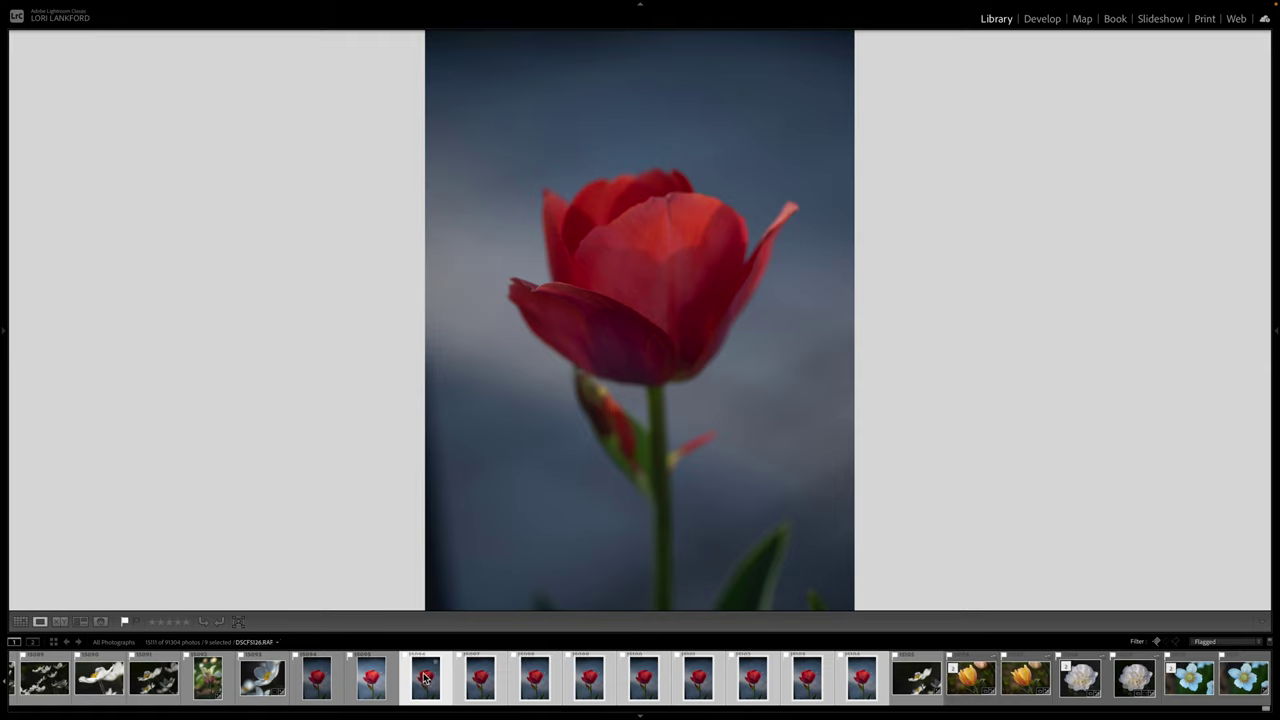
{"action": "left_click", "coordinate": [20, 622]}
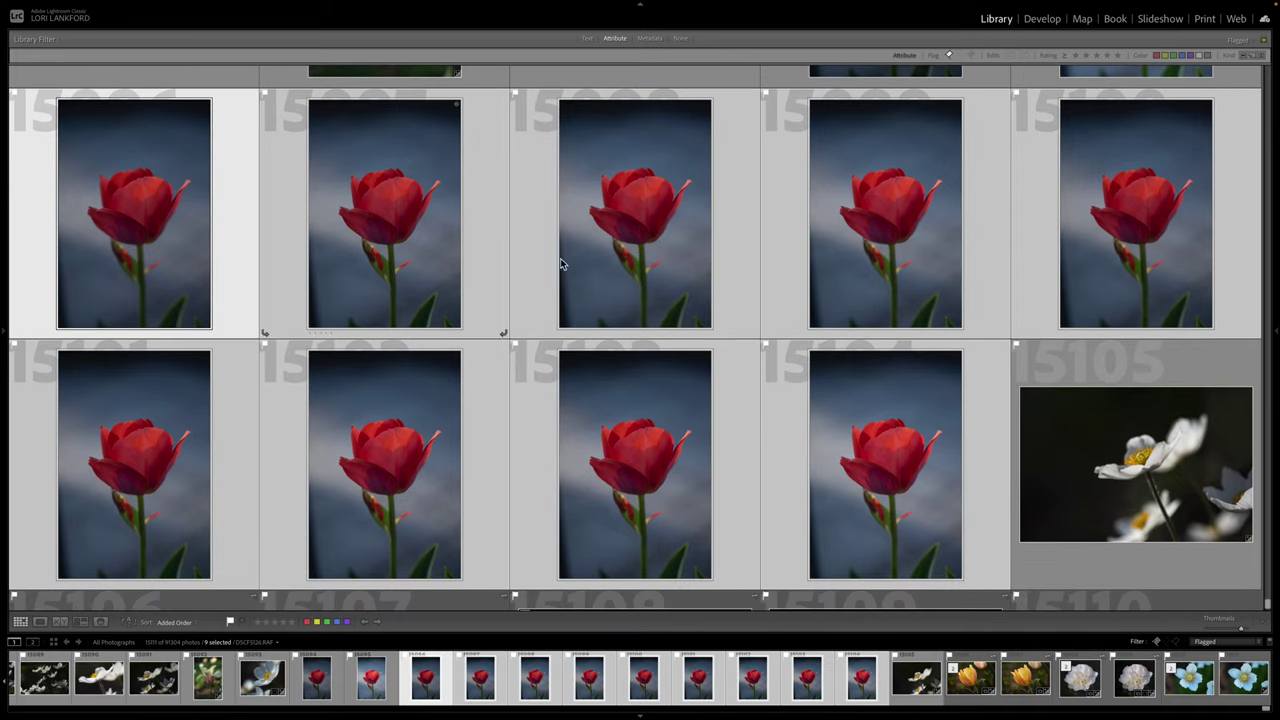
{"action": "left_click", "coordinate": [620, 238]}
{"action": "double_click", "coordinate": [621, 238]}
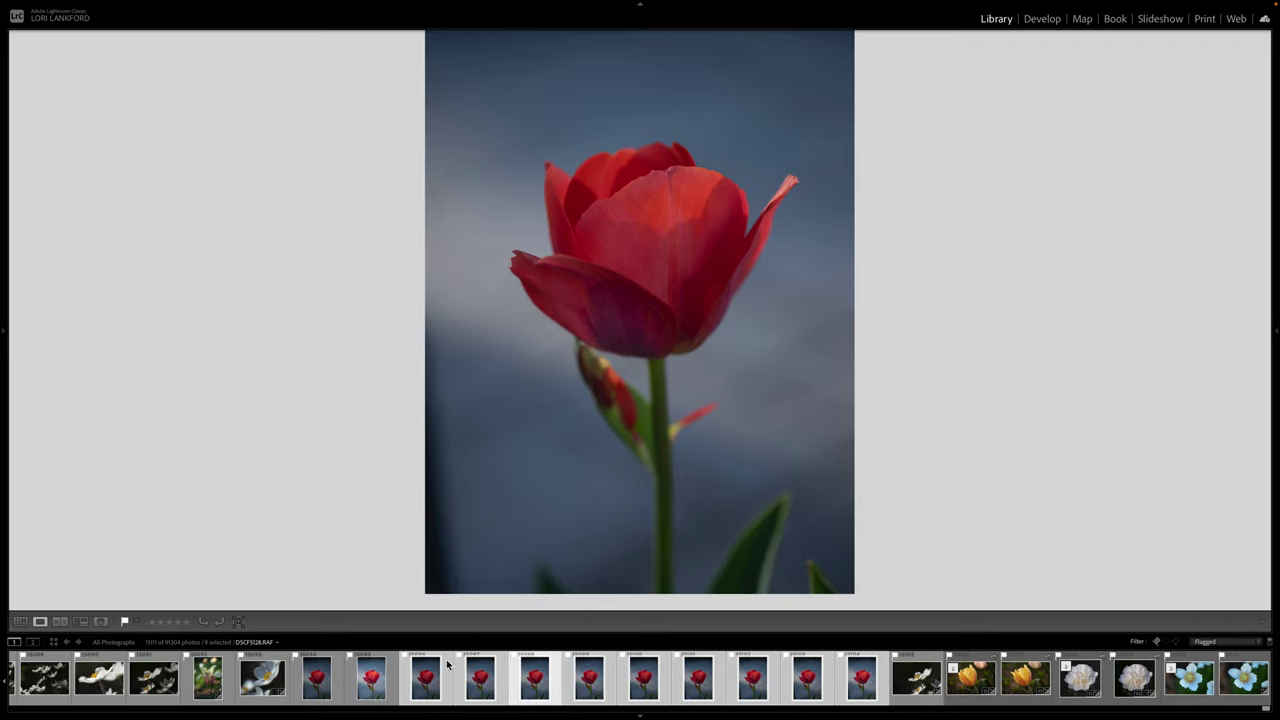
{"action": "left_click", "coordinate": [422, 684]}
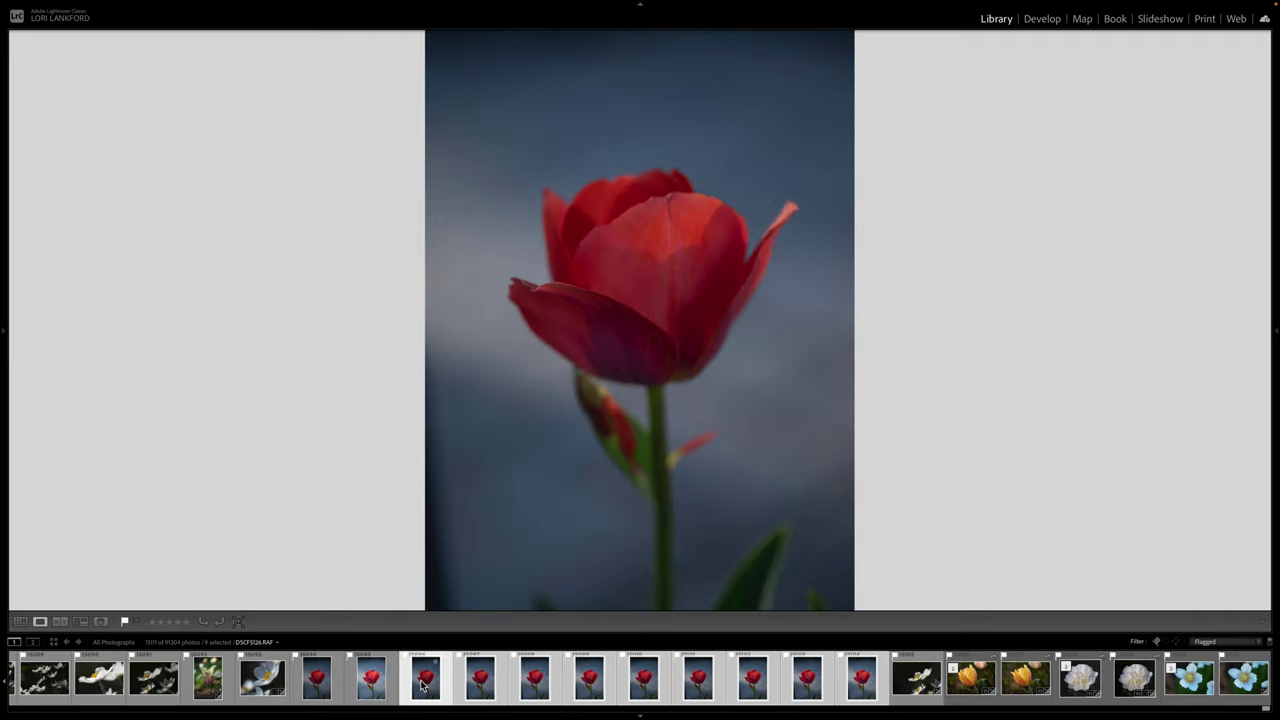
Export the nine selected tulip frames to Focus Stacking in Luminar Neo
{"action": "right_click", "coordinate": [807, 678]}
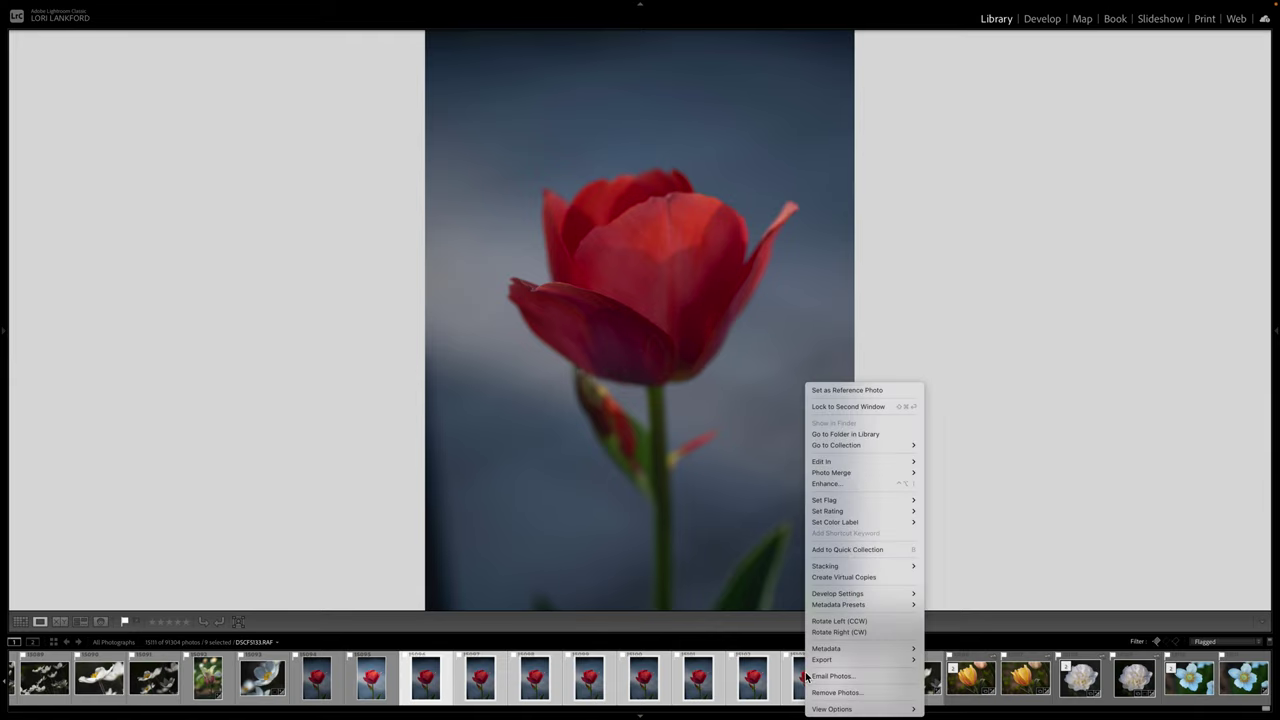
{"action": "mouse_move", "coordinate": [831, 661]}
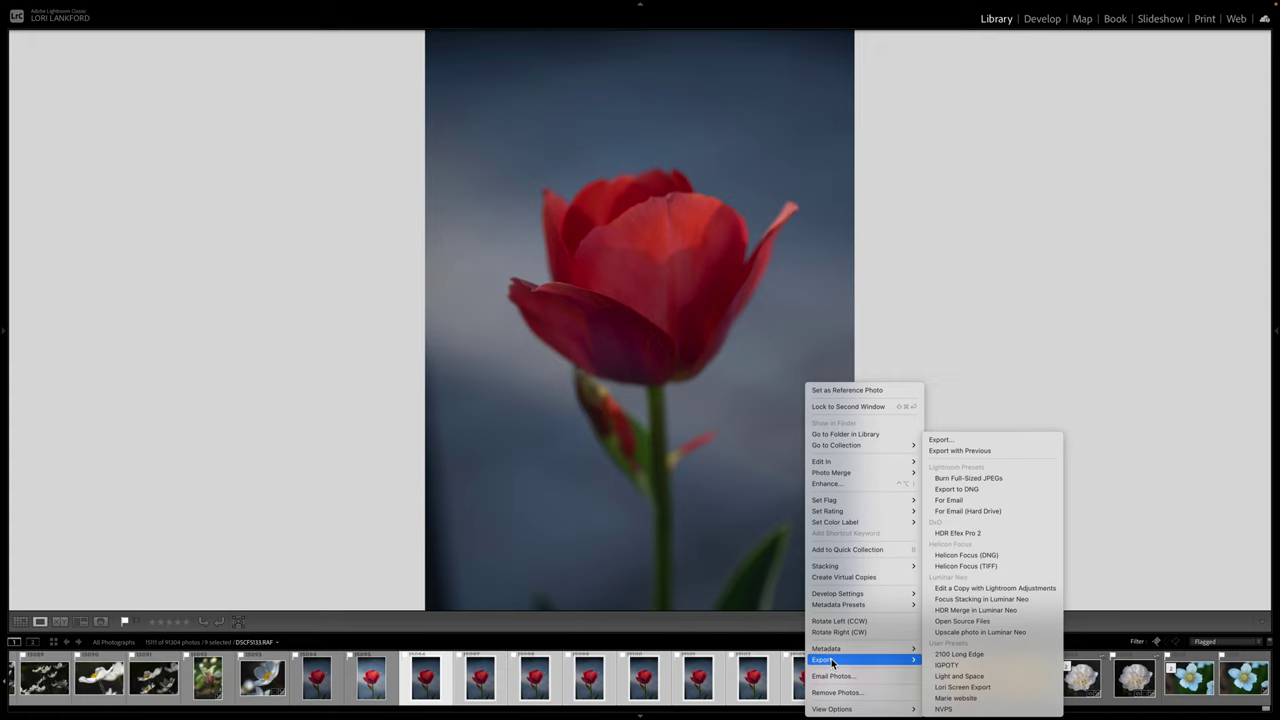
{"action": "left_click", "coordinate": [985, 599]}
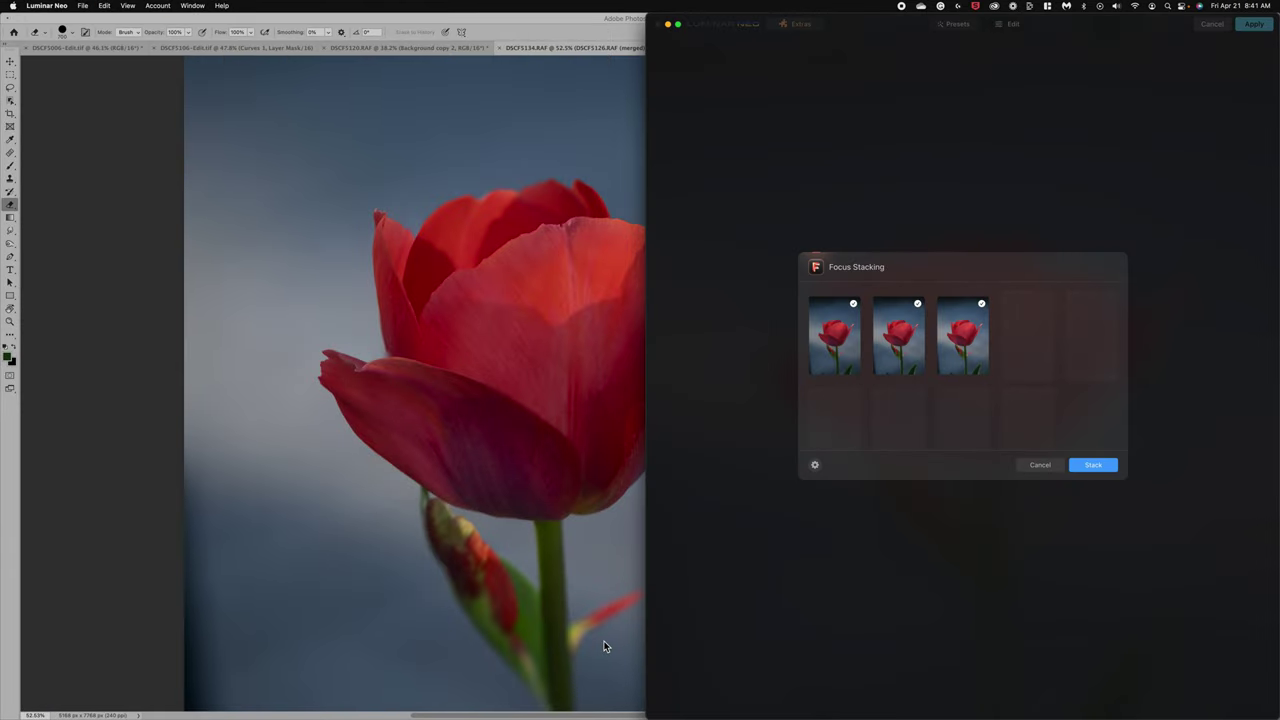
Maximise the Luminar Neo Focus Stacking window to fill the screen
{"action": "left_click", "coordinate": [676, 26]}
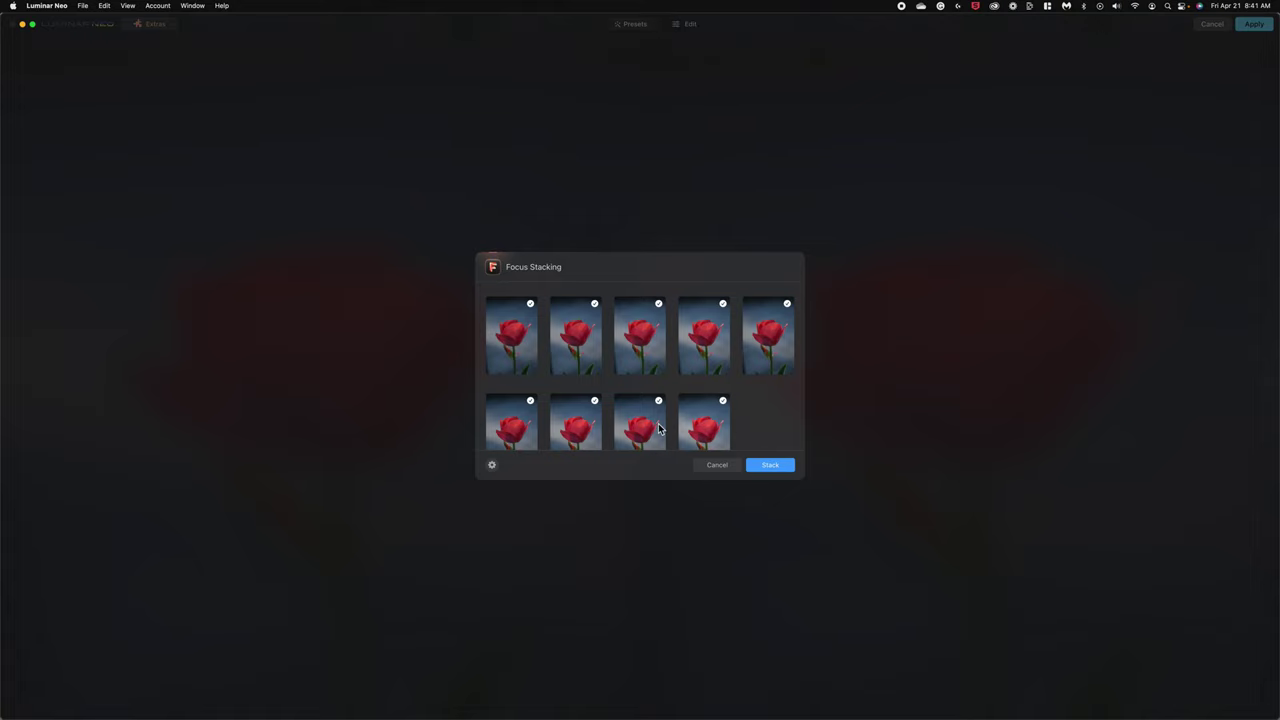
{"action": "scroll", "coordinate": [658, 423], "scroll_direction": "down", "scroll_amount": 2}
{"action": "scroll", "coordinate": [660, 425], "scroll_direction": "up", "scroll_amount": 2}
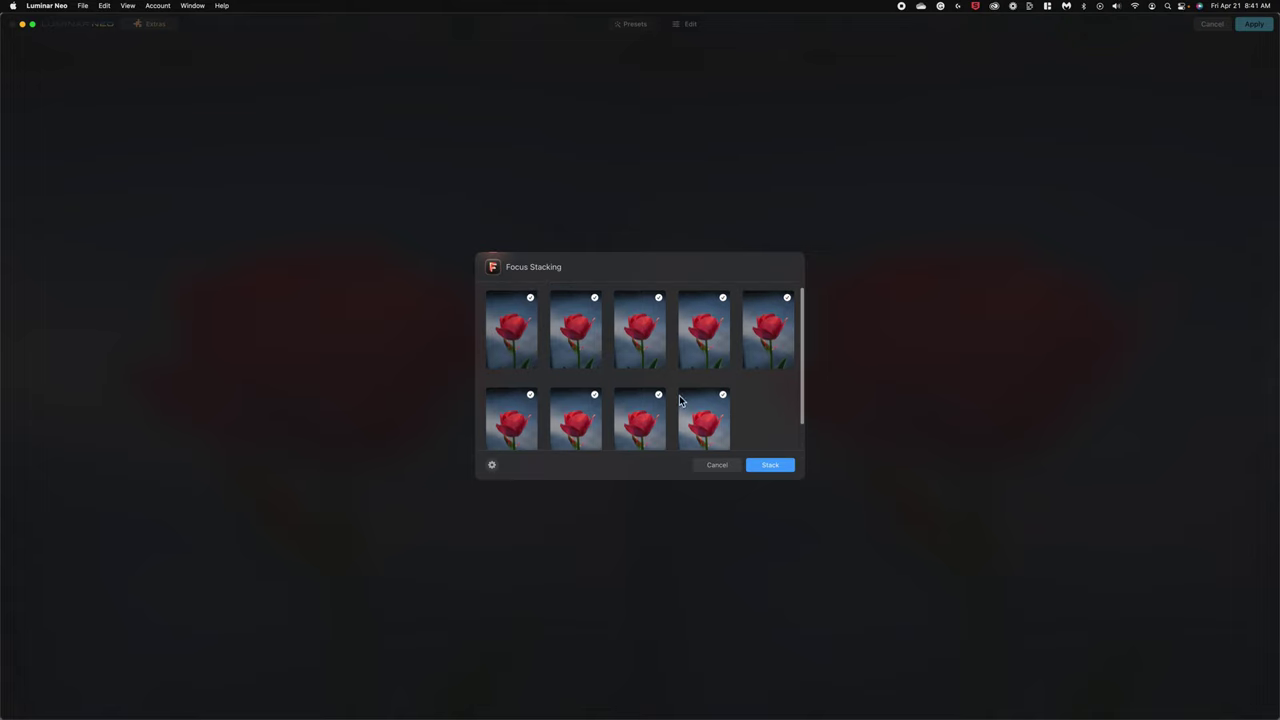
In stacking settings, keep DSCF5130 as reference image and enable Chromatic Aberration Reduction
{"action": "left_click", "coordinate": [493, 466]}
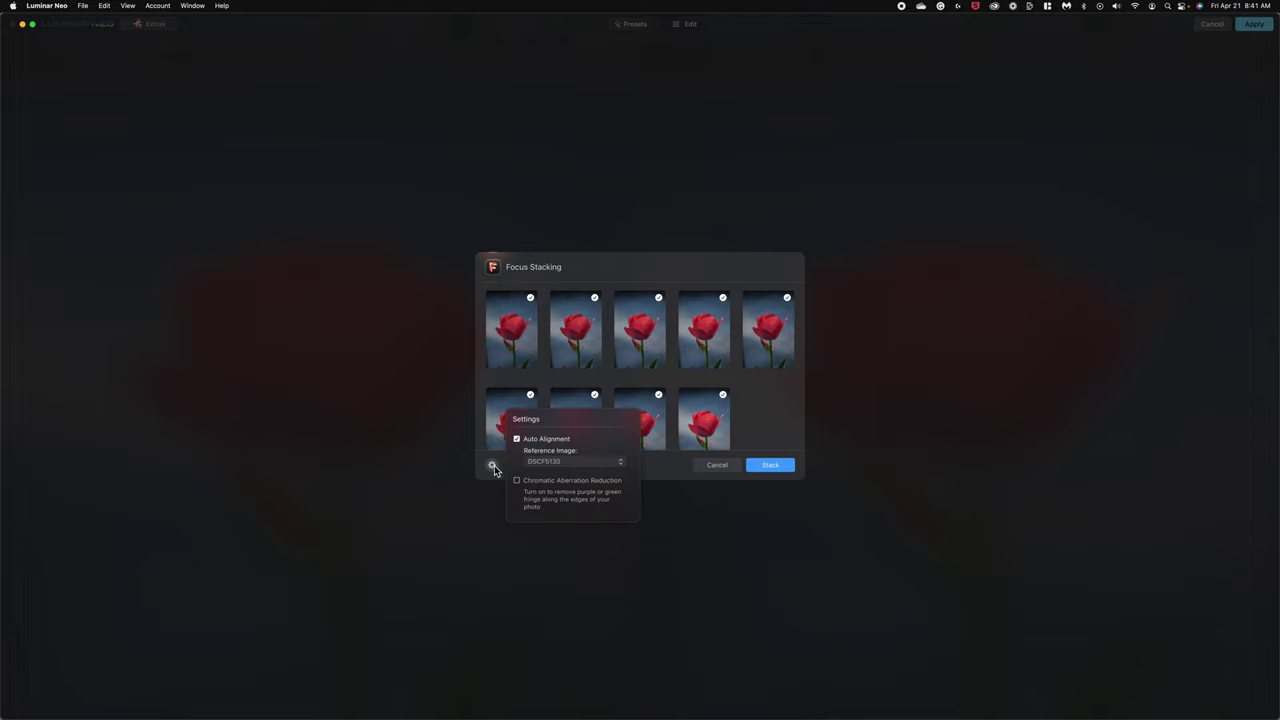
{"action": "left_click", "coordinate": [590, 465]}
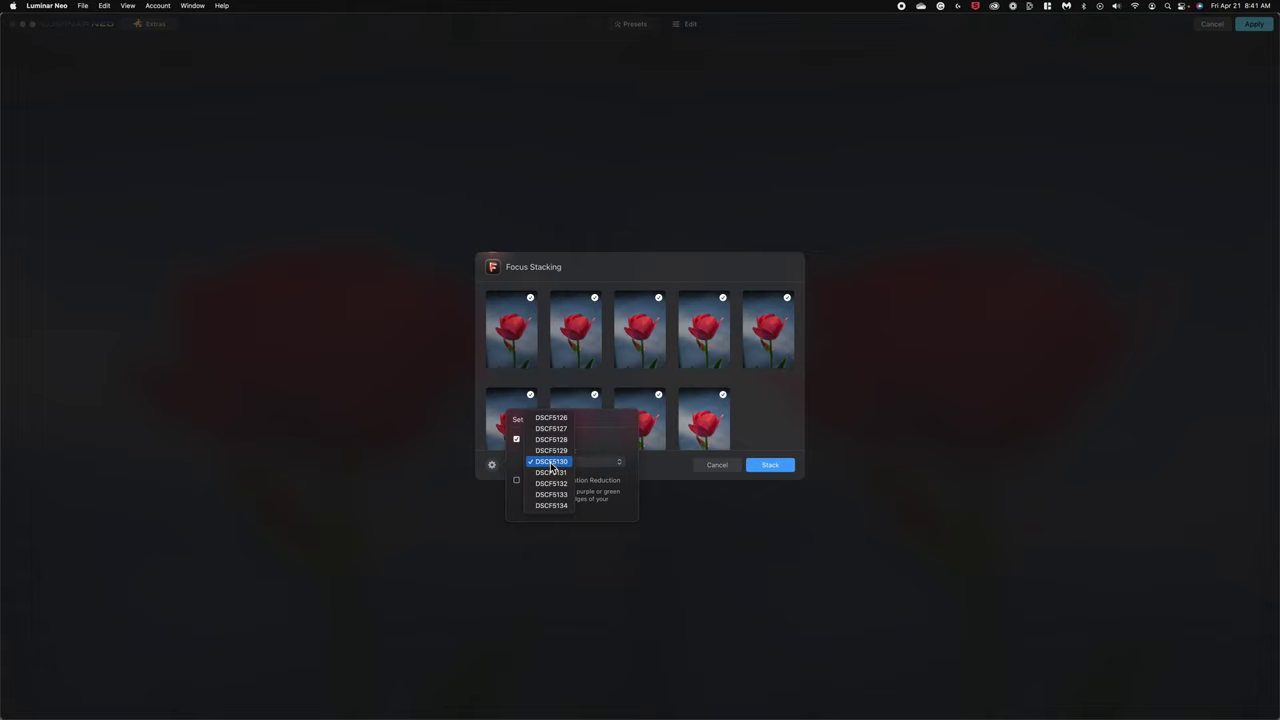
{"action": "left_click", "coordinate": [551, 463]}
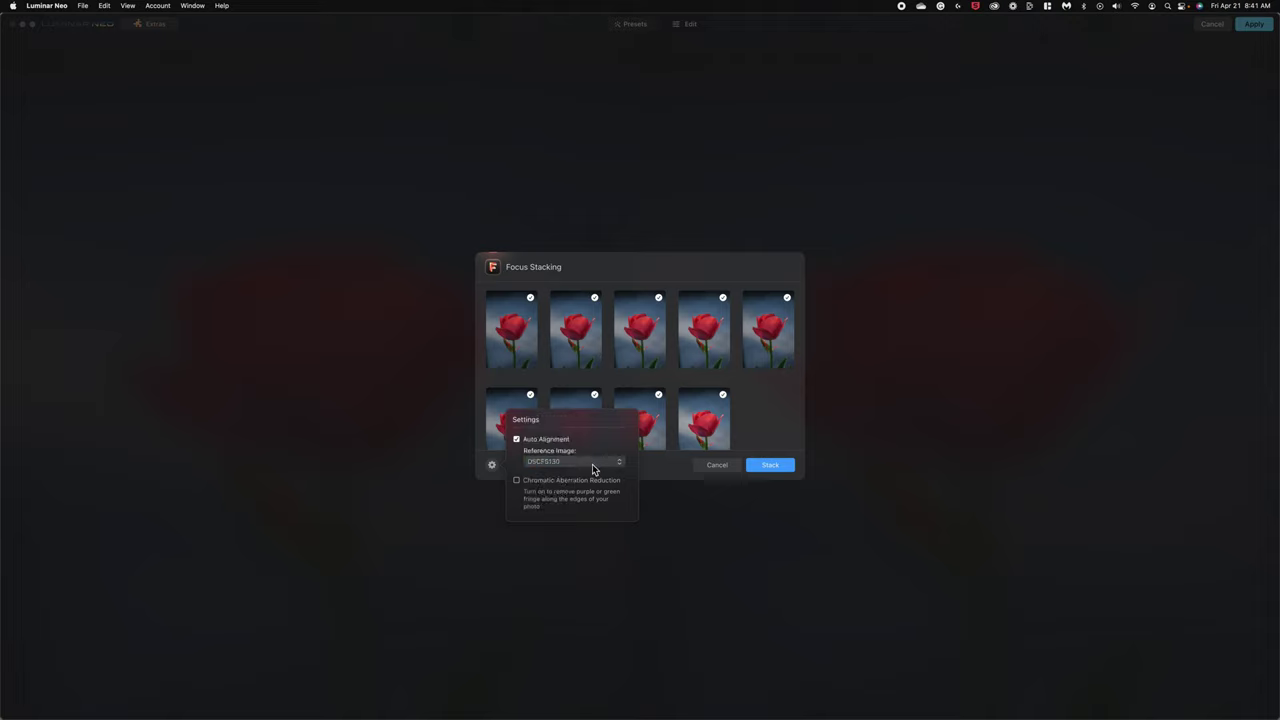
{"action": "left_click", "coordinate": [517, 481]}
{"action": "left_click", "coordinate": [683, 514]}
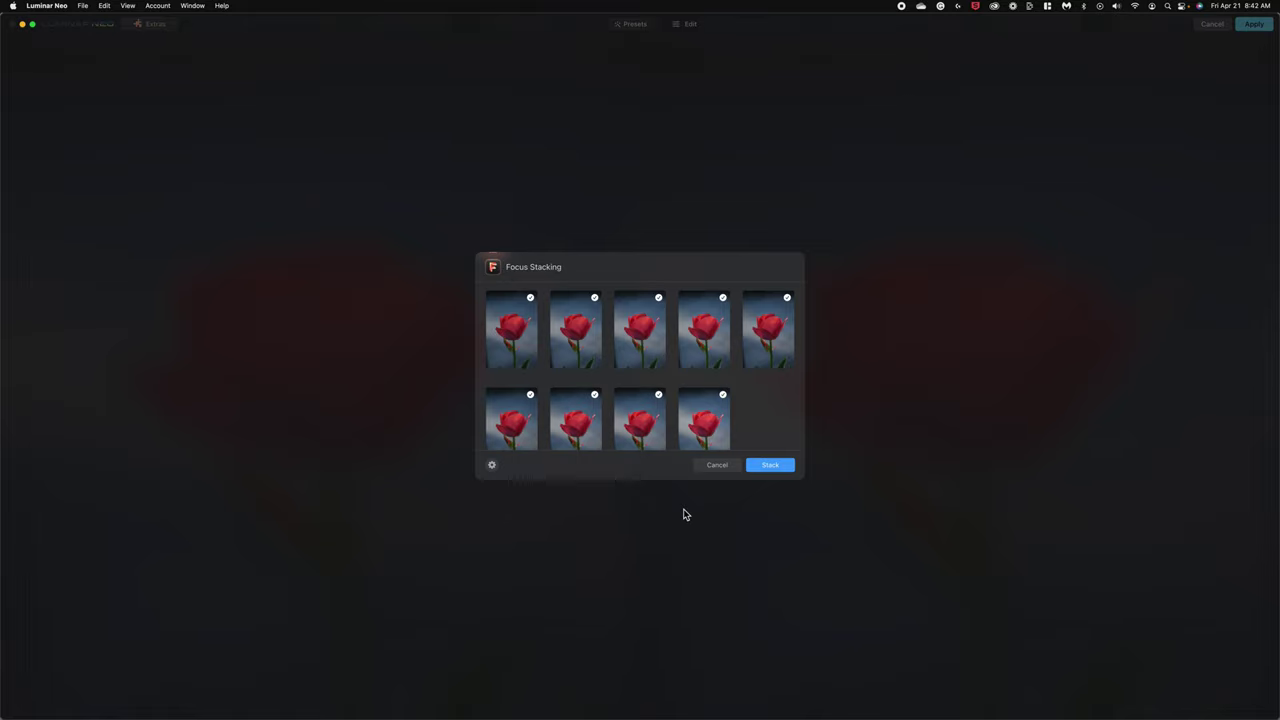
Stack the nine tulip frames into one sharp merged image
{"action": "left_click", "coordinate": [771, 470]}
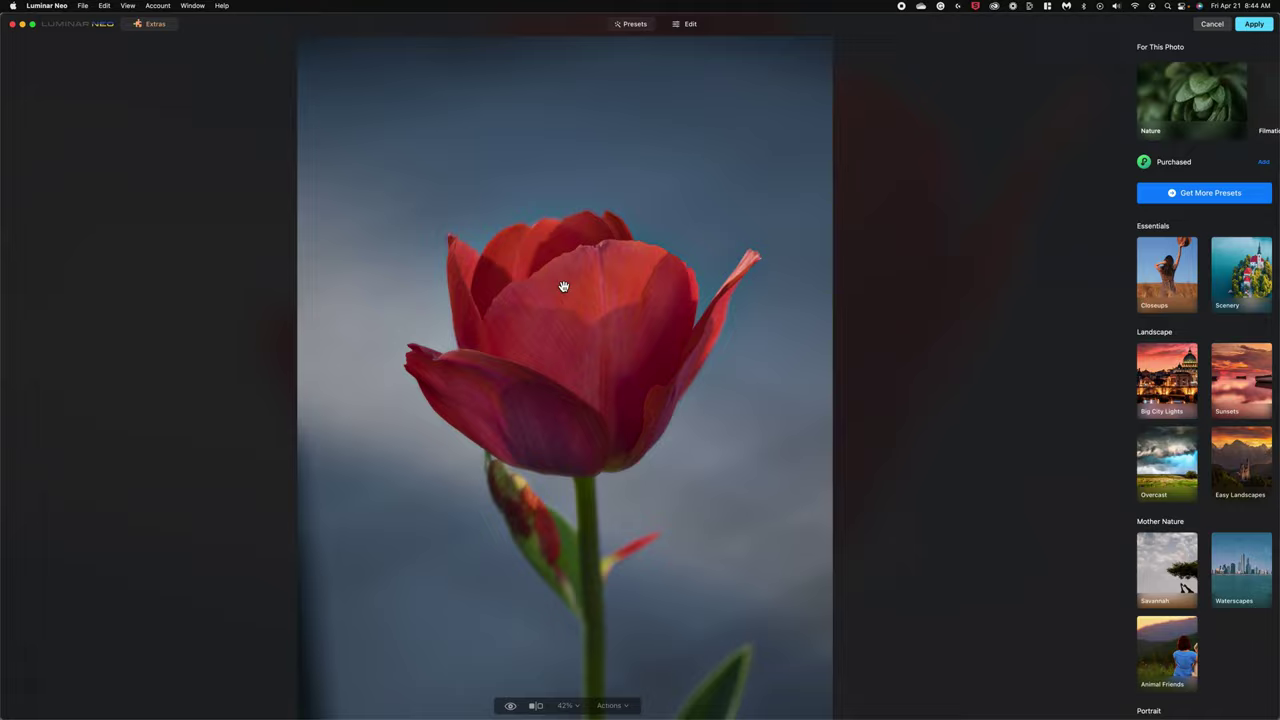
{"action": "scroll", "coordinate": [563, 287], "scroll_direction": "up", "scroll_amount": 2}
{"action": "scroll", "coordinate": [563, 287], "scroll_direction": "up", "scroll_amount": 2}
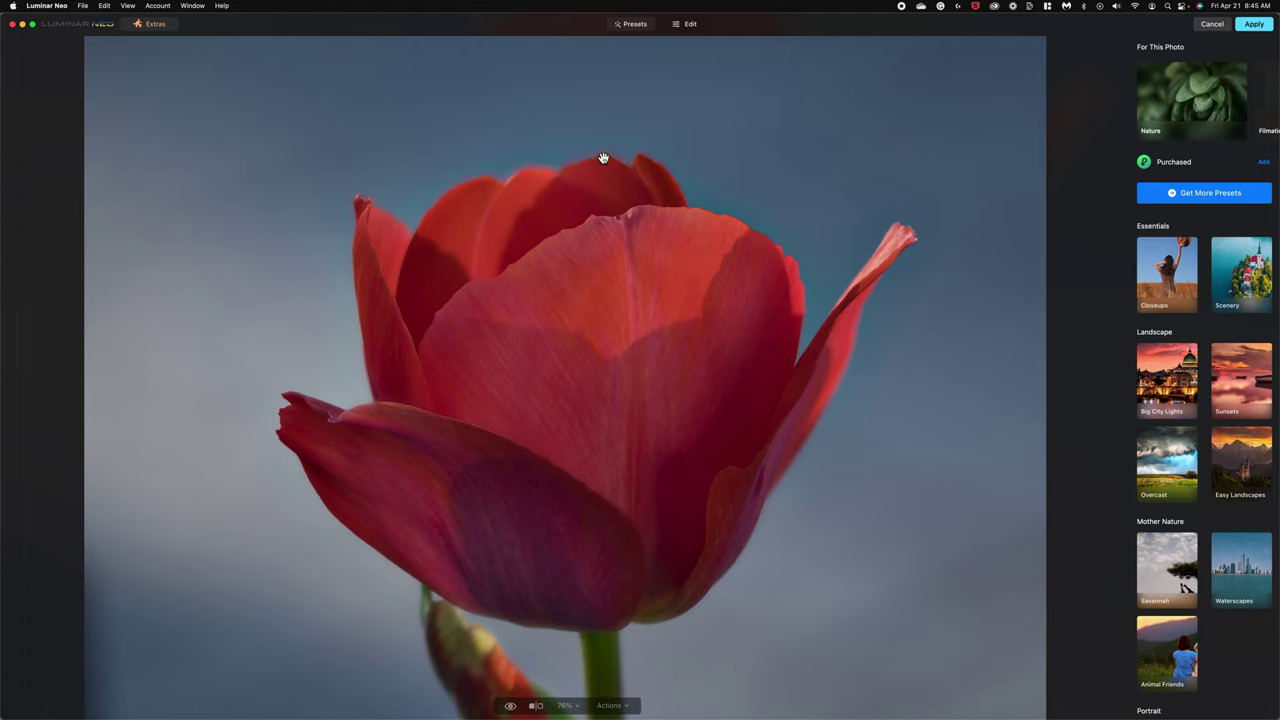
{"action": "scroll", "coordinate": [611, 194], "scroll_direction": "up", "scroll_amount": 1}
{"action": "scroll", "coordinate": [611, 194], "scroll_direction": "up", "scroll_amount": 3}
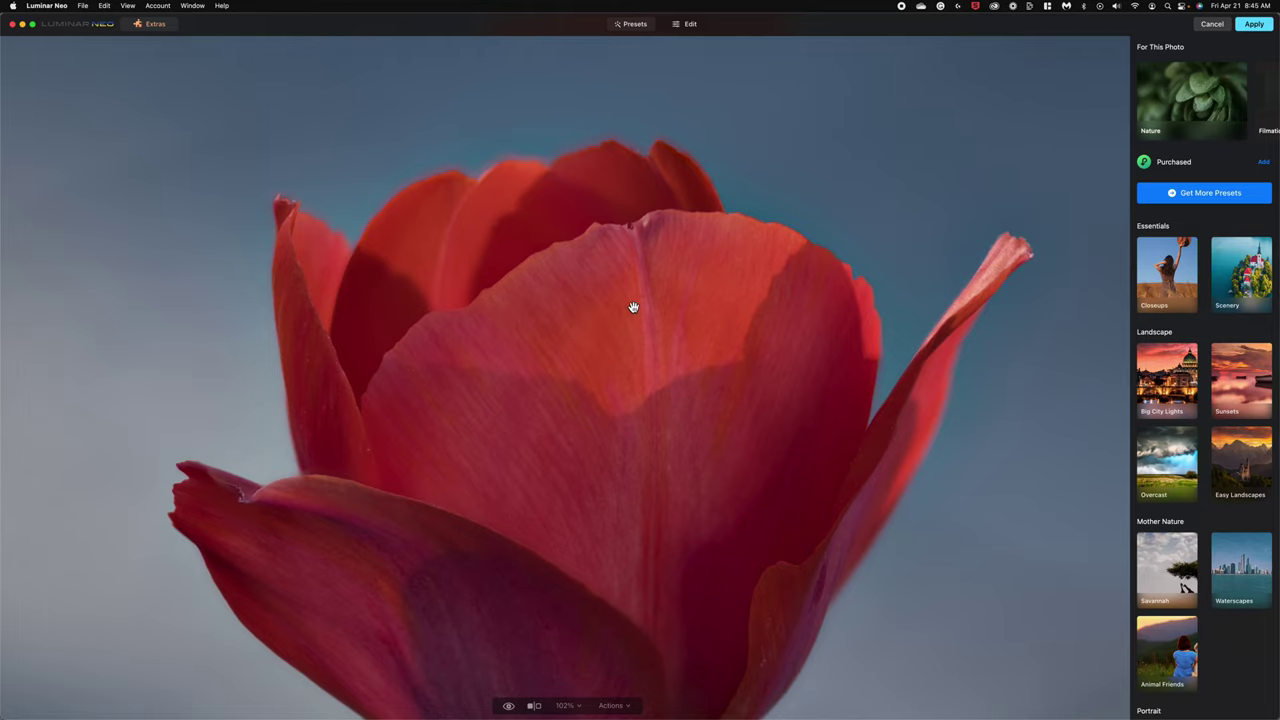
{"action": "scroll", "coordinate": [632, 307], "scroll_direction": "down", "scroll_amount": 3}
{"action": "scroll", "coordinate": [632, 307], "scroll_direction": "down", "scroll_amount": 1}
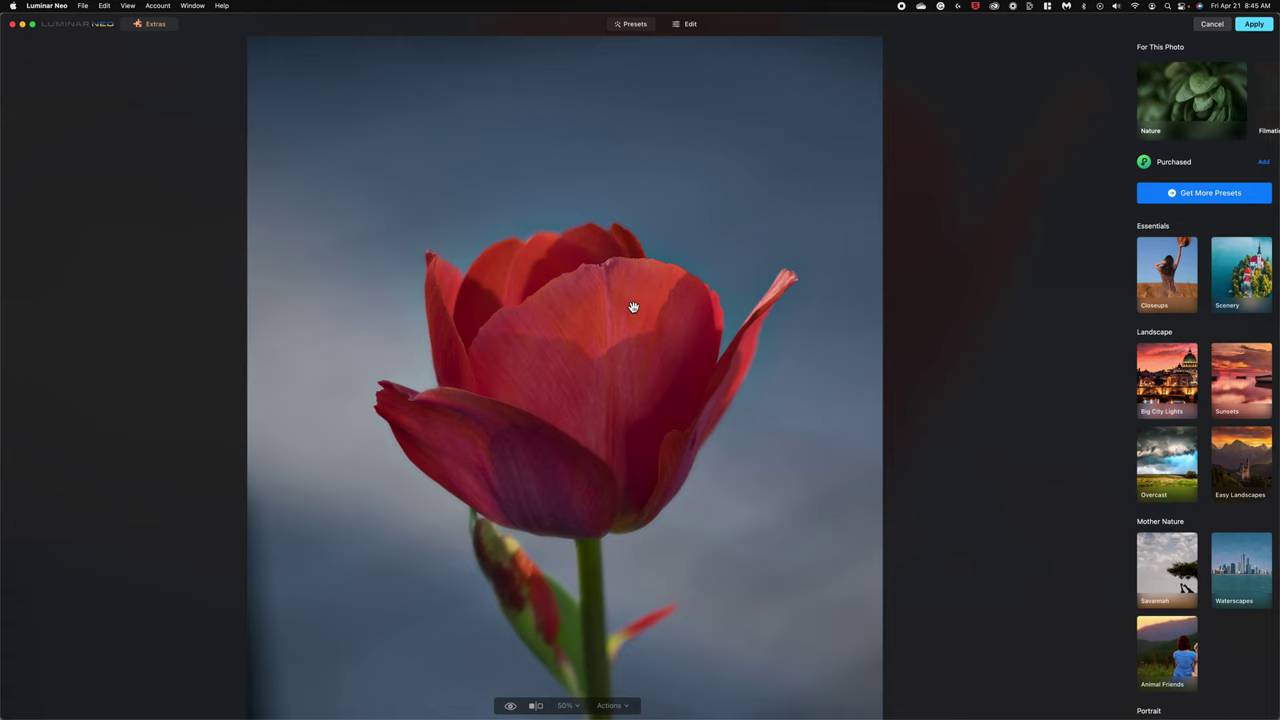
{"action": "scroll", "coordinate": [643, 366], "scroll_direction": "down", "scroll_amount": 2}
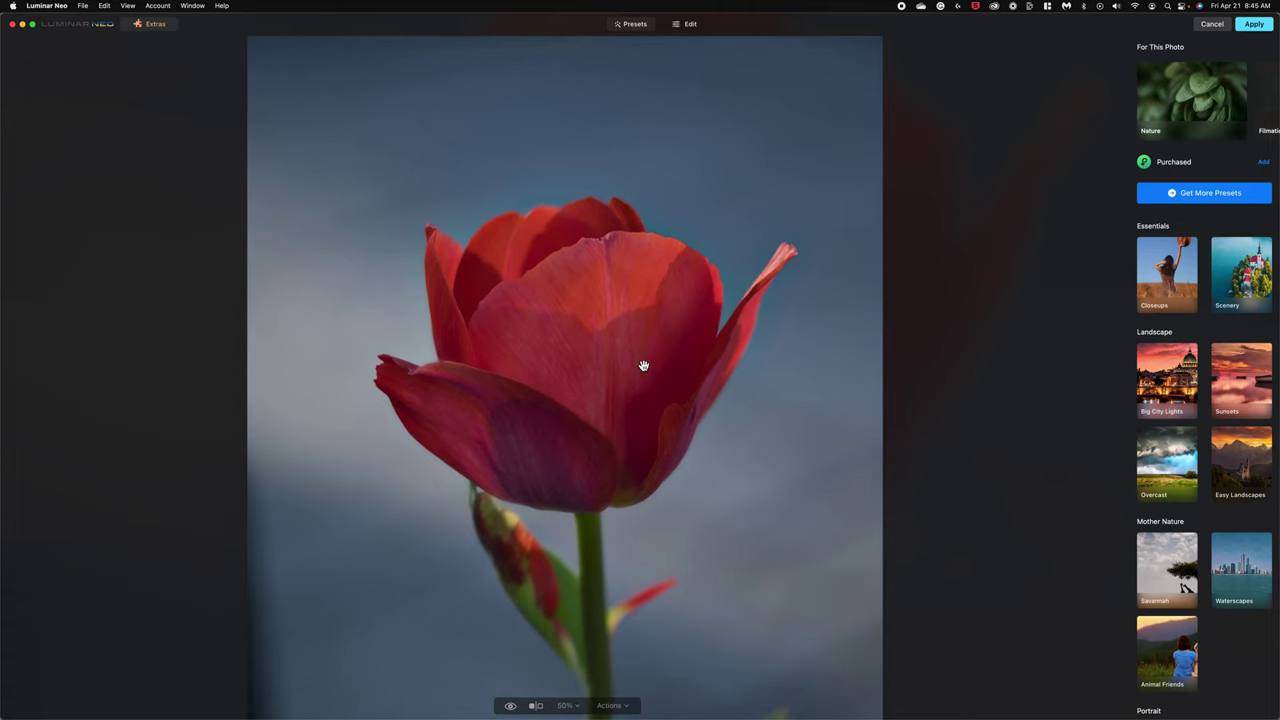
{"action": "scroll", "coordinate": [590, 327], "scroll_direction": "up", "scroll_amount": 2}
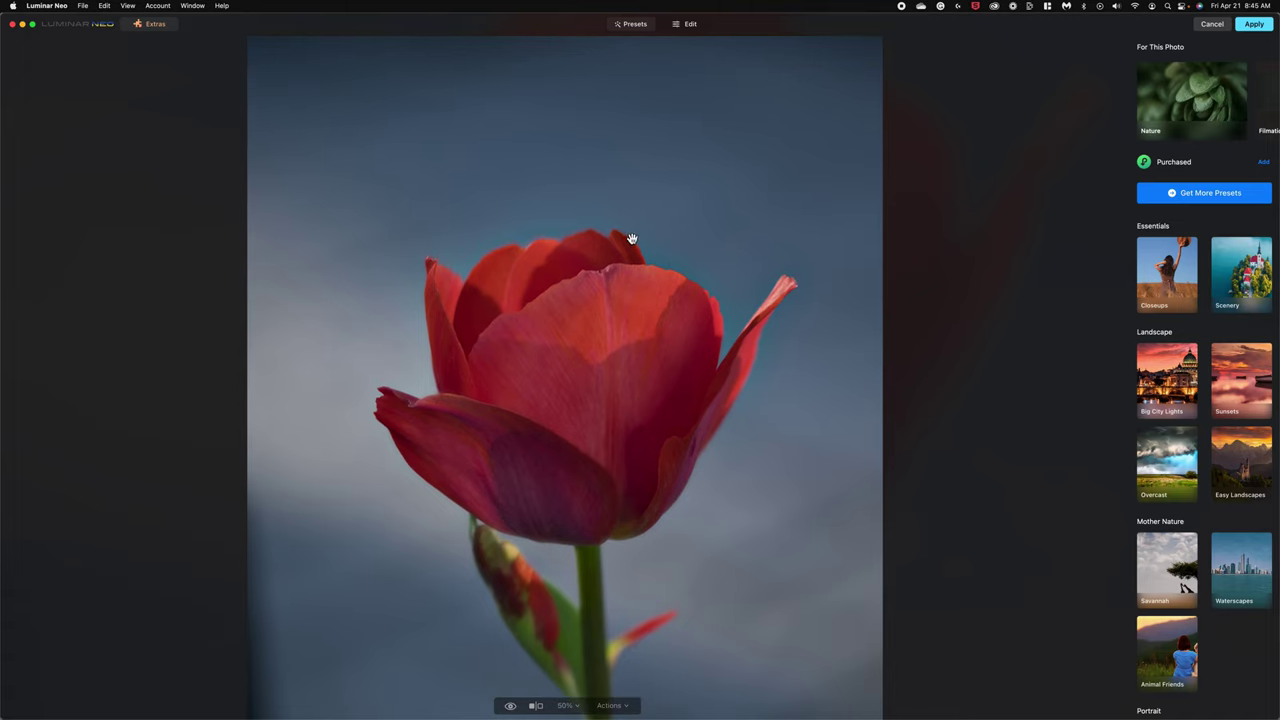
{"action": "scroll", "coordinate": [626, 362], "scroll_direction": "down", "scroll_amount": 2}
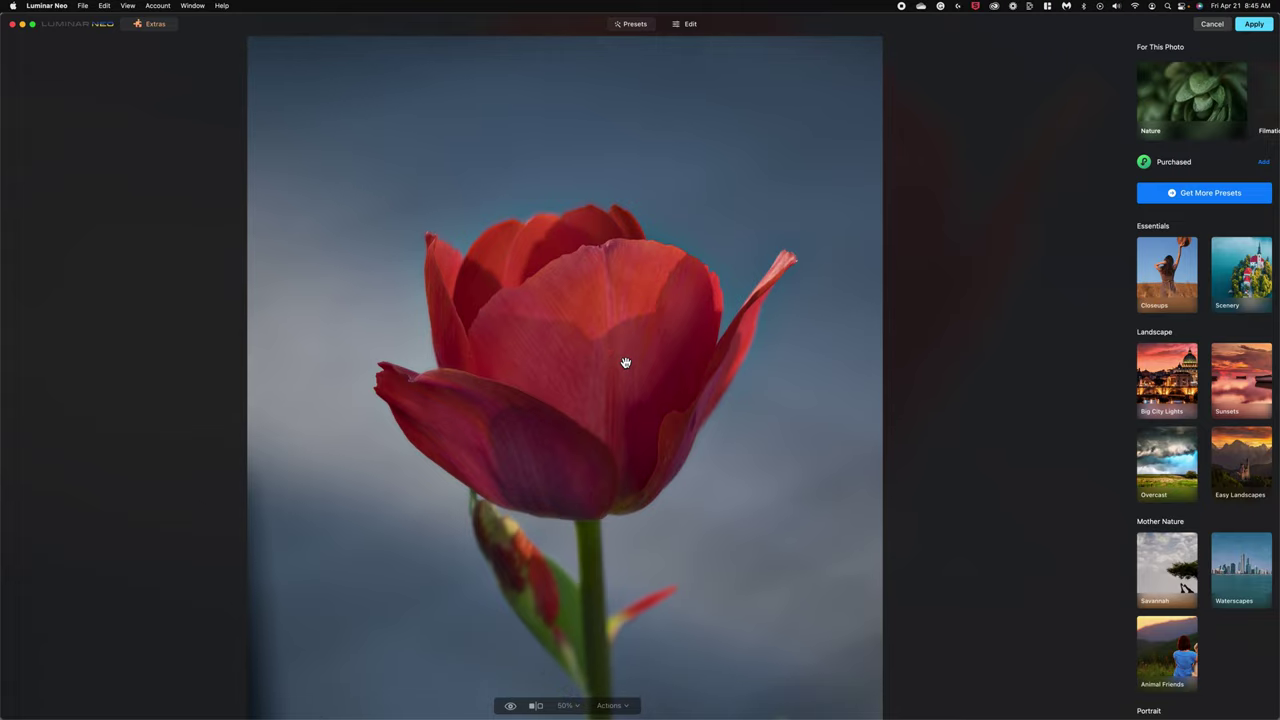
{"action": "scroll", "coordinate": [626, 362], "scroll_direction": "up", "scroll_amount": 2}
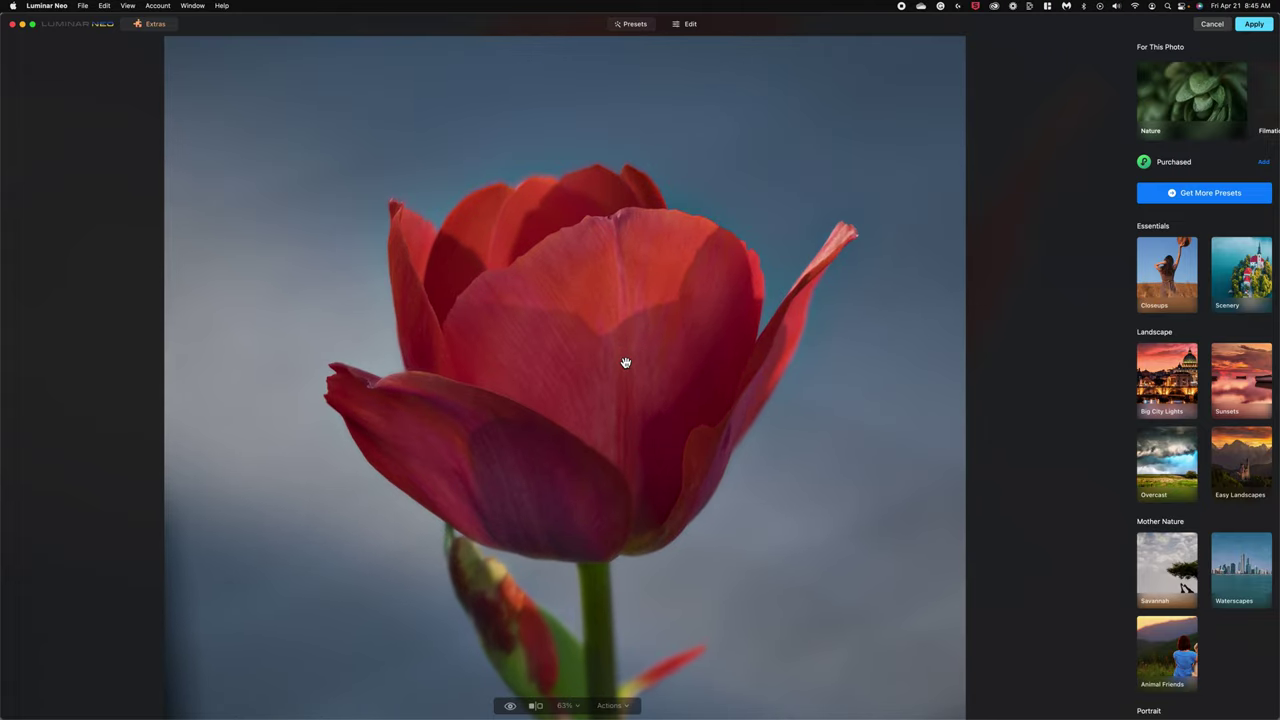
{"action": "scroll", "coordinate": [626, 362], "scroll_direction": "down", "scroll_amount": 1}
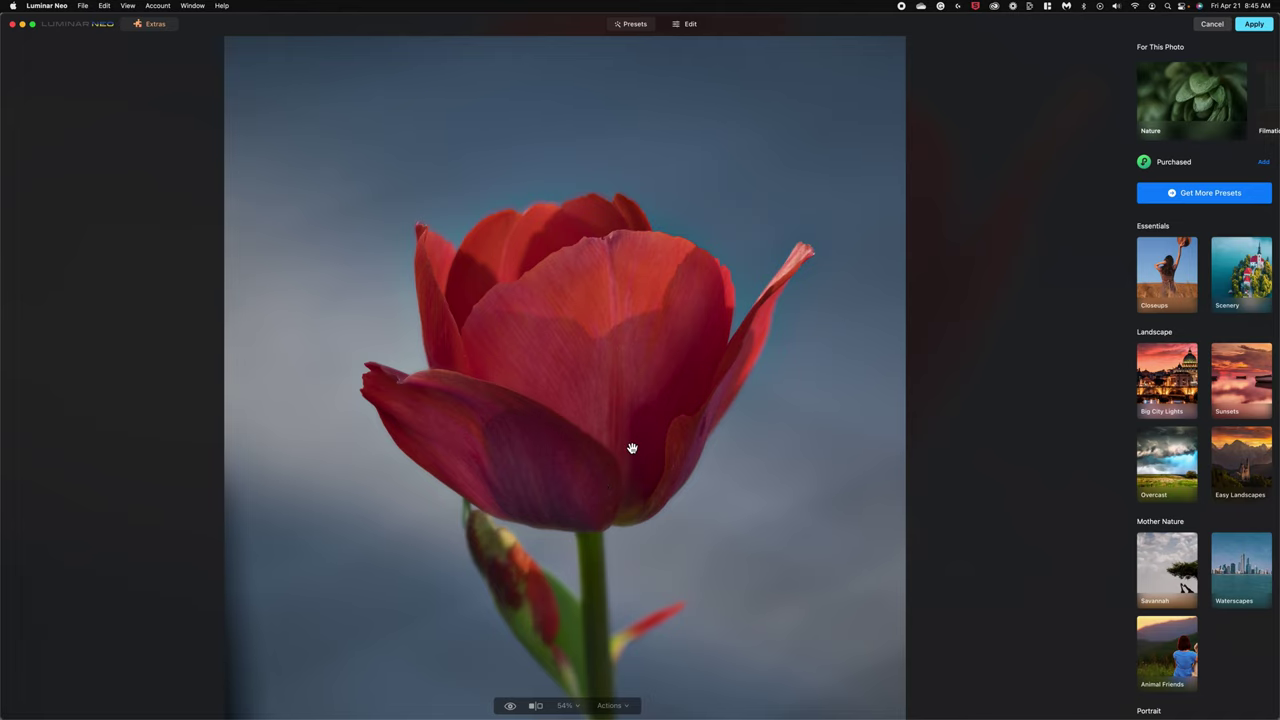
{"action": "scroll", "coordinate": [631, 446], "scroll_direction": "down", "scroll_amount": 3}
{"action": "scroll", "coordinate": [608, 391], "scroll_direction": "up", "scroll_amount": 5}
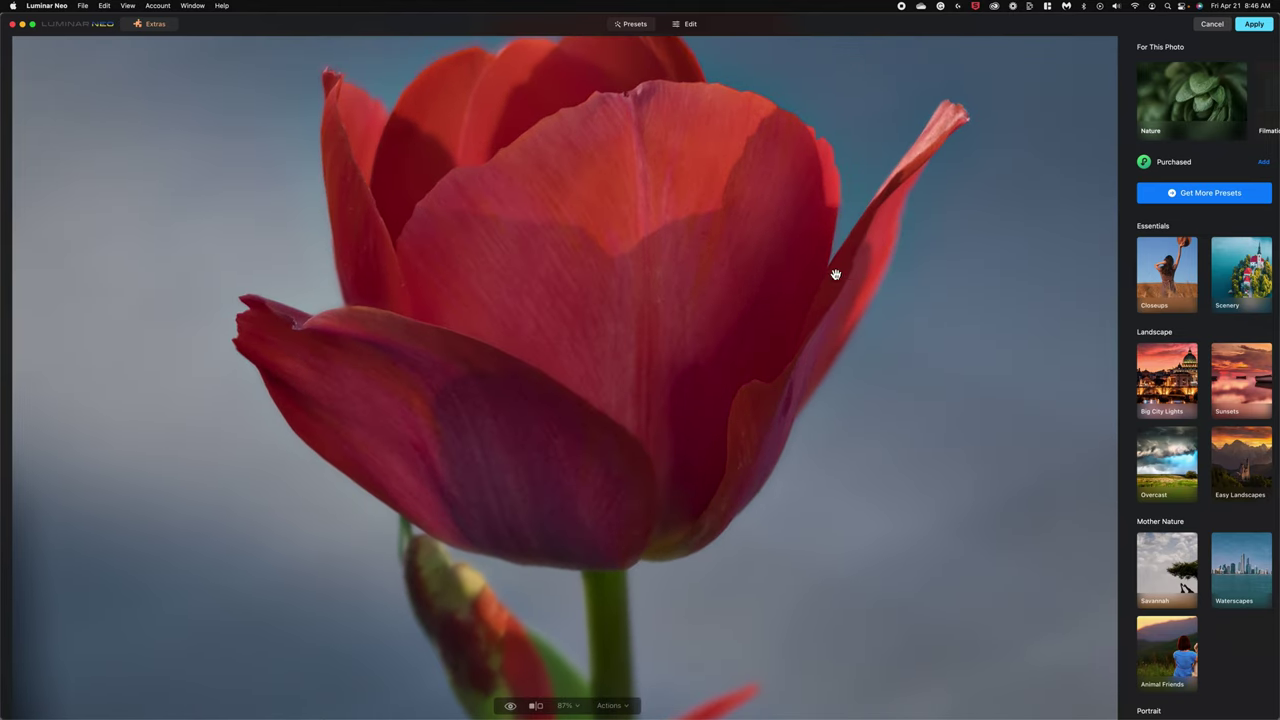
{"action": "scroll", "coordinate": [605, 188], "scroll_direction": "up", "scroll_amount": 4}
{"action": "scroll", "coordinate": [605, 188], "scroll_direction": "up", "scroll_amount": 2}
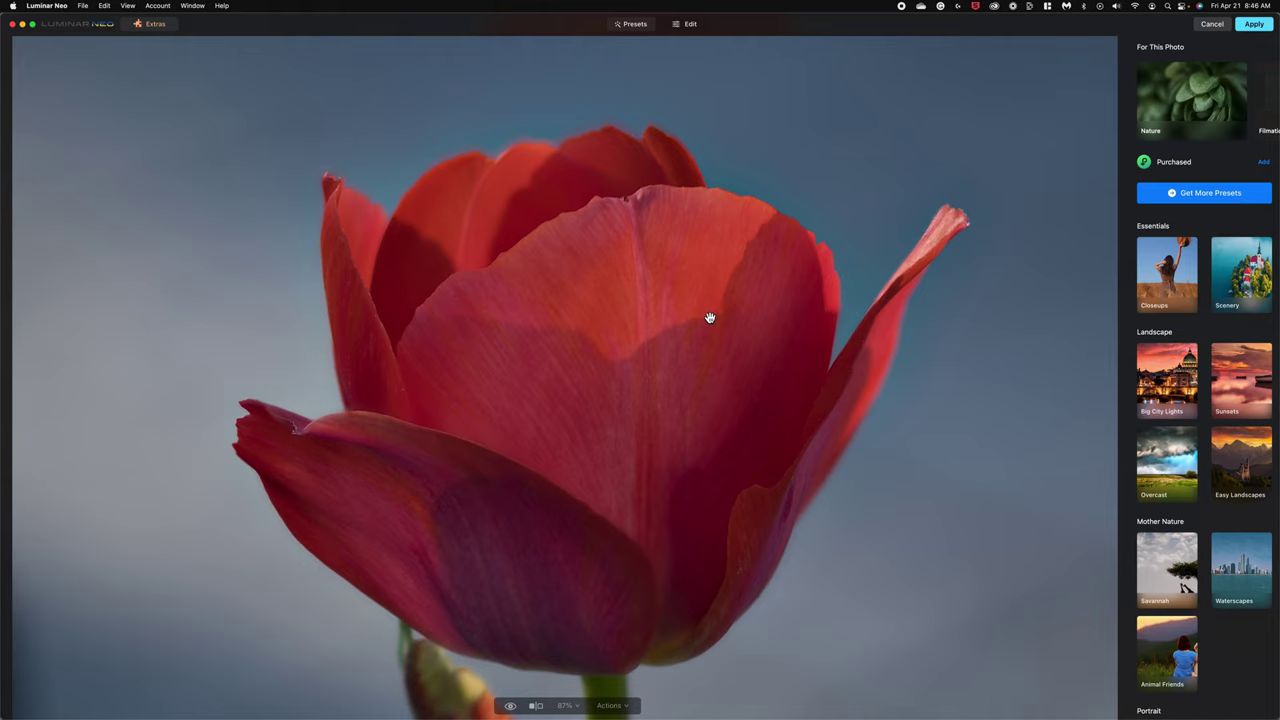
{"action": "scroll", "coordinate": [710, 318], "scroll_direction": "down", "scroll_amount": 5}
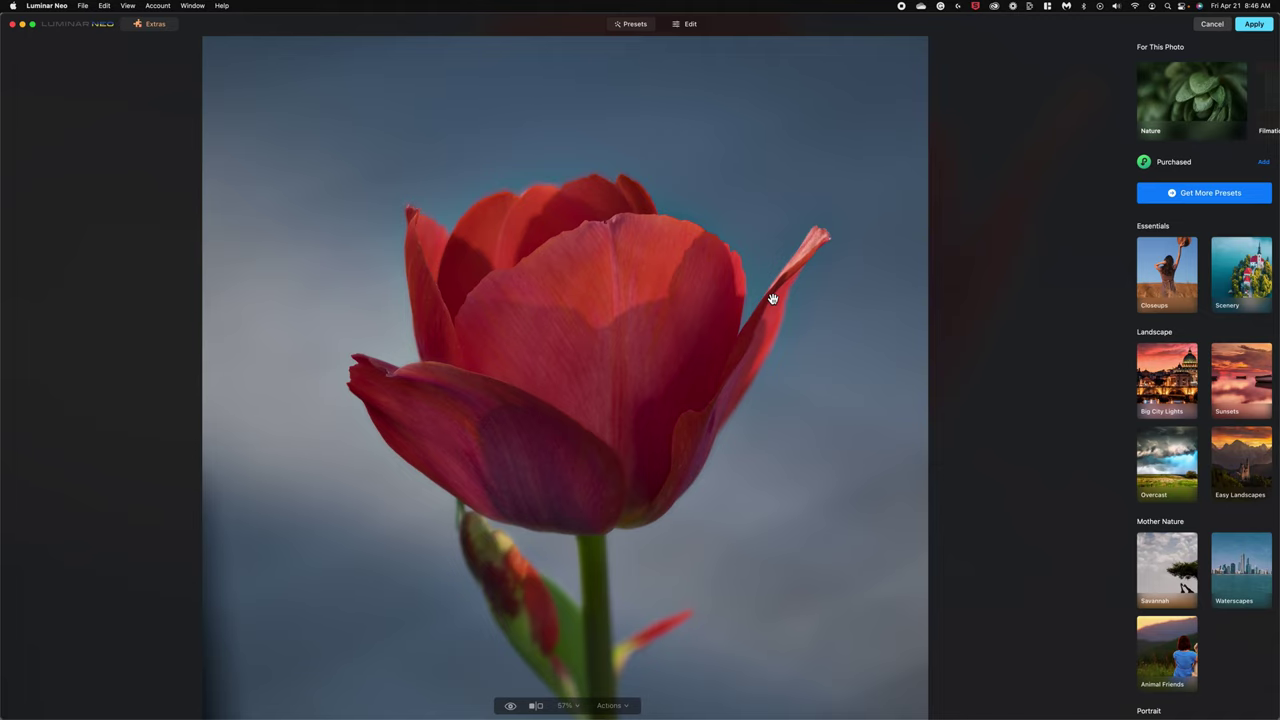
{"action": "mouse_move", "coordinate": [830, 705]}
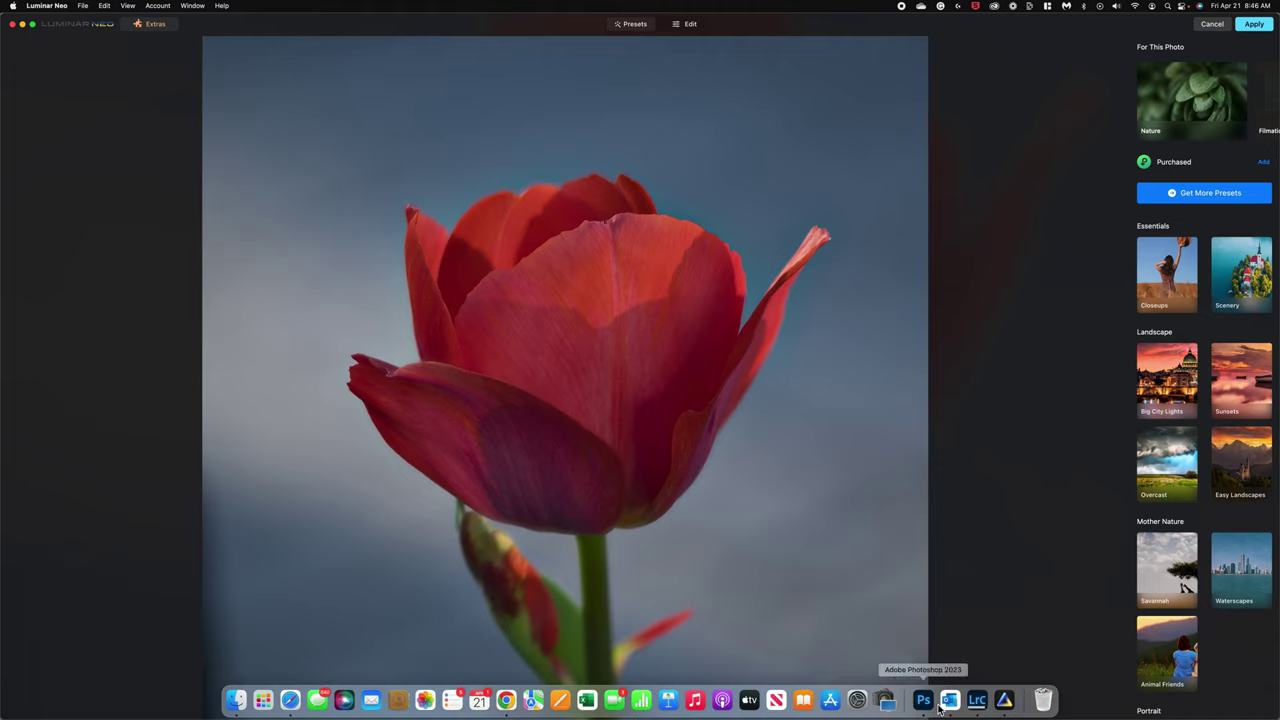
From Lightroom, open the selected tulip frames as layers in Photoshop and switch to Photoshop
{"action": "left_click", "coordinate": [977, 703]}
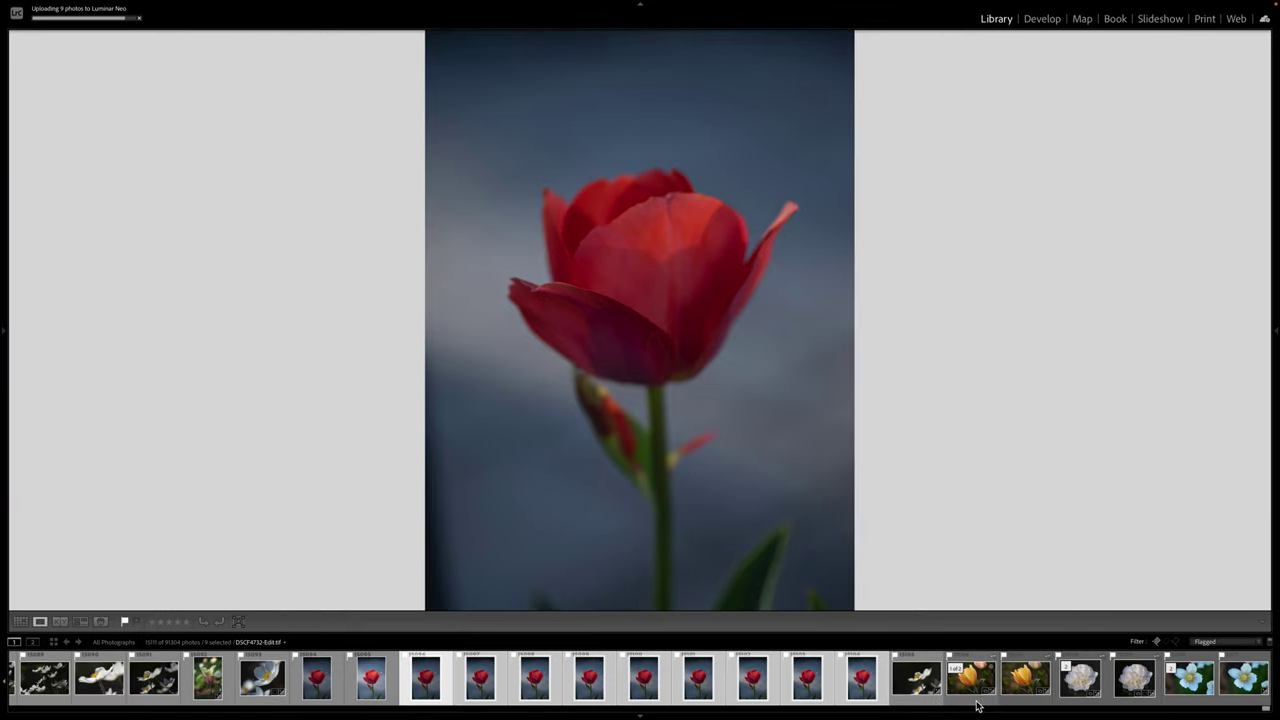
{"action": "right_click", "coordinate": [751, 673]}
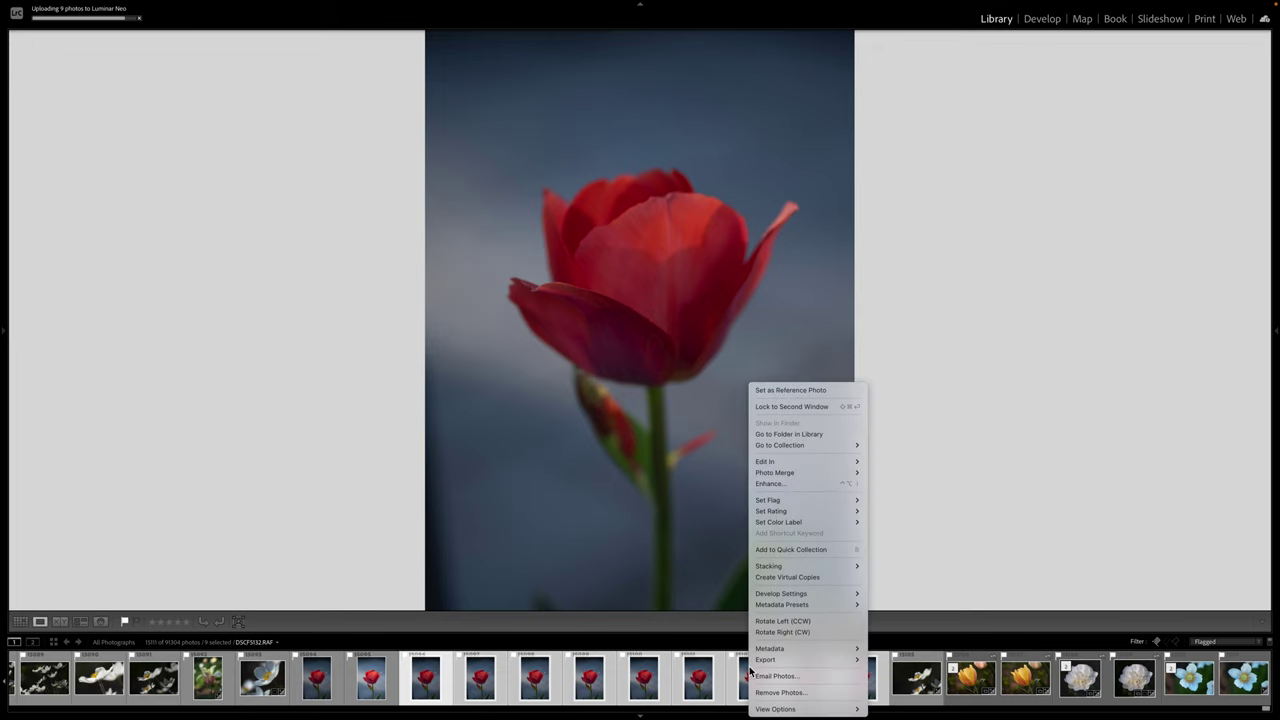
{"action": "mouse_move", "coordinate": [804, 466]}
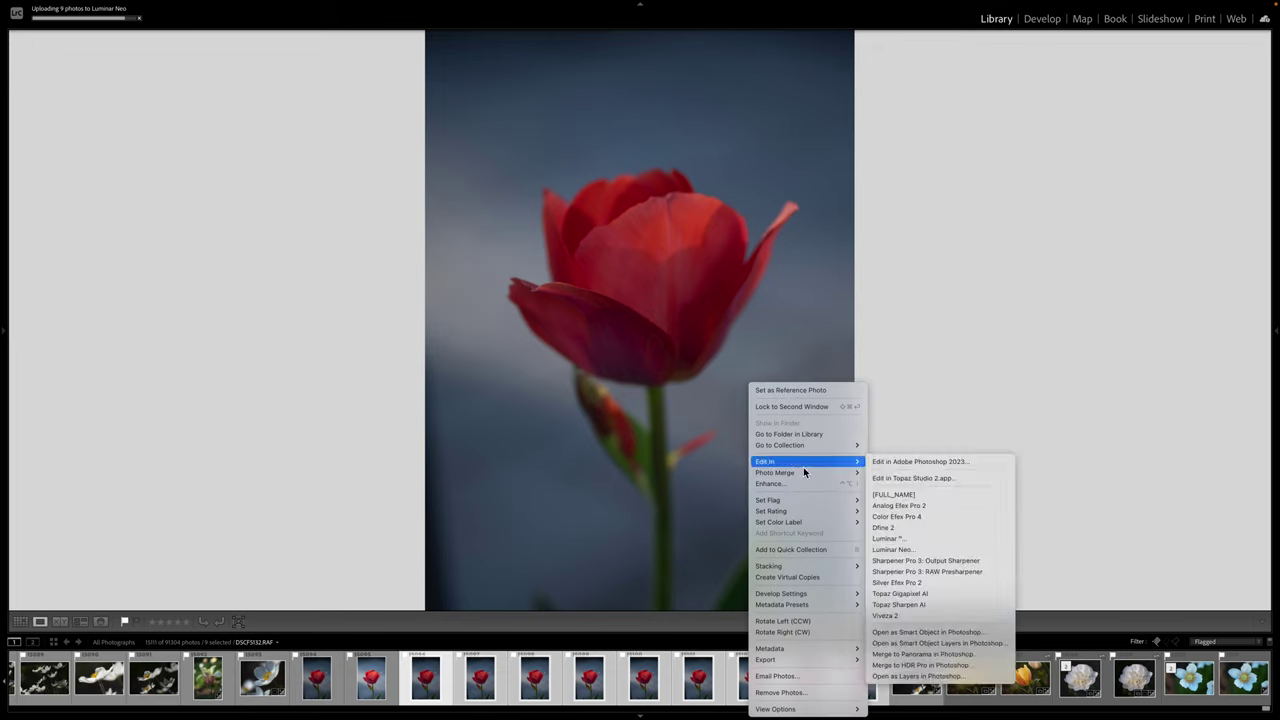
{"action": "left_click", "coordinate": [900, 677]}
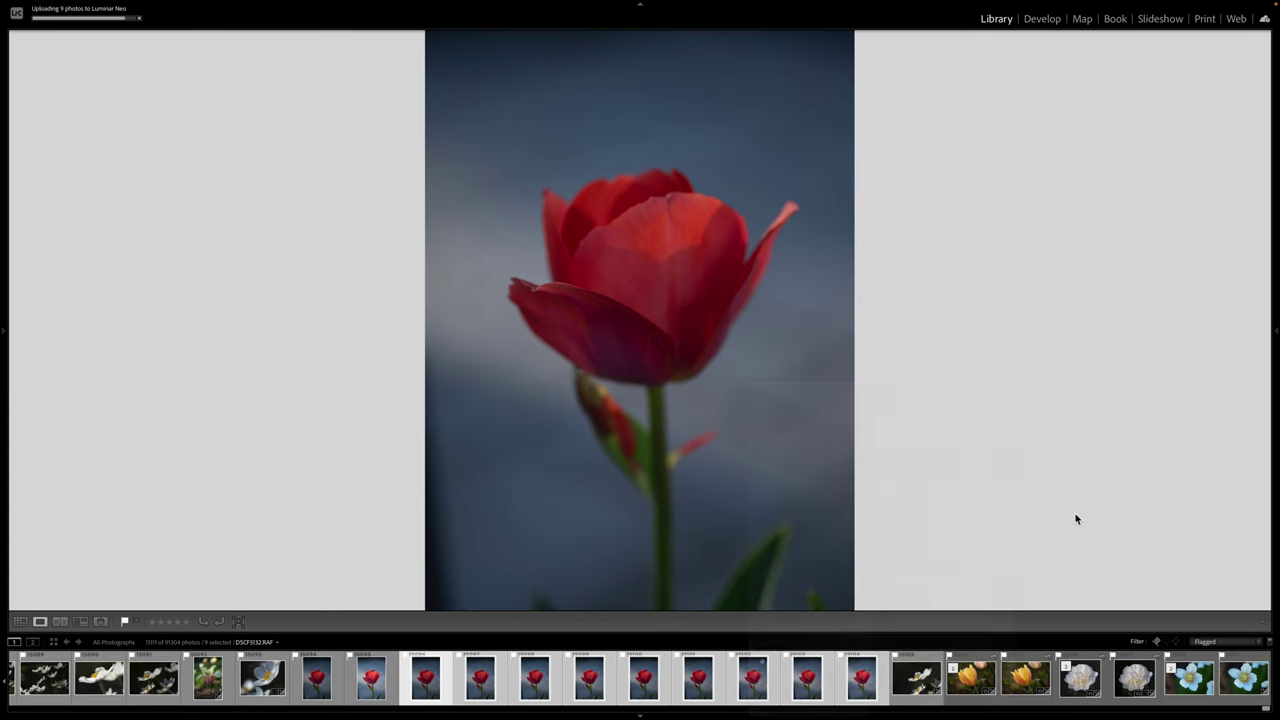
{"action": "mouse_move", "coordinate": [930, 712]}
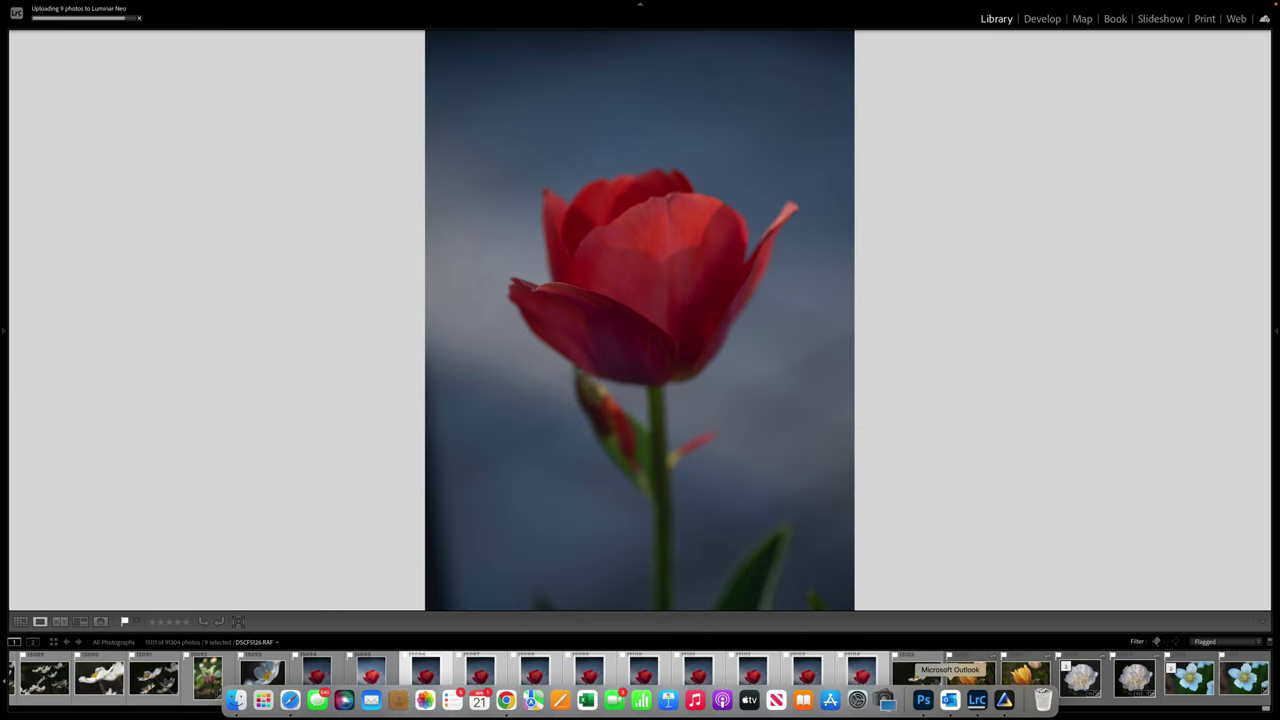
{"action": "left_click", "coordinate": [923, 701]}
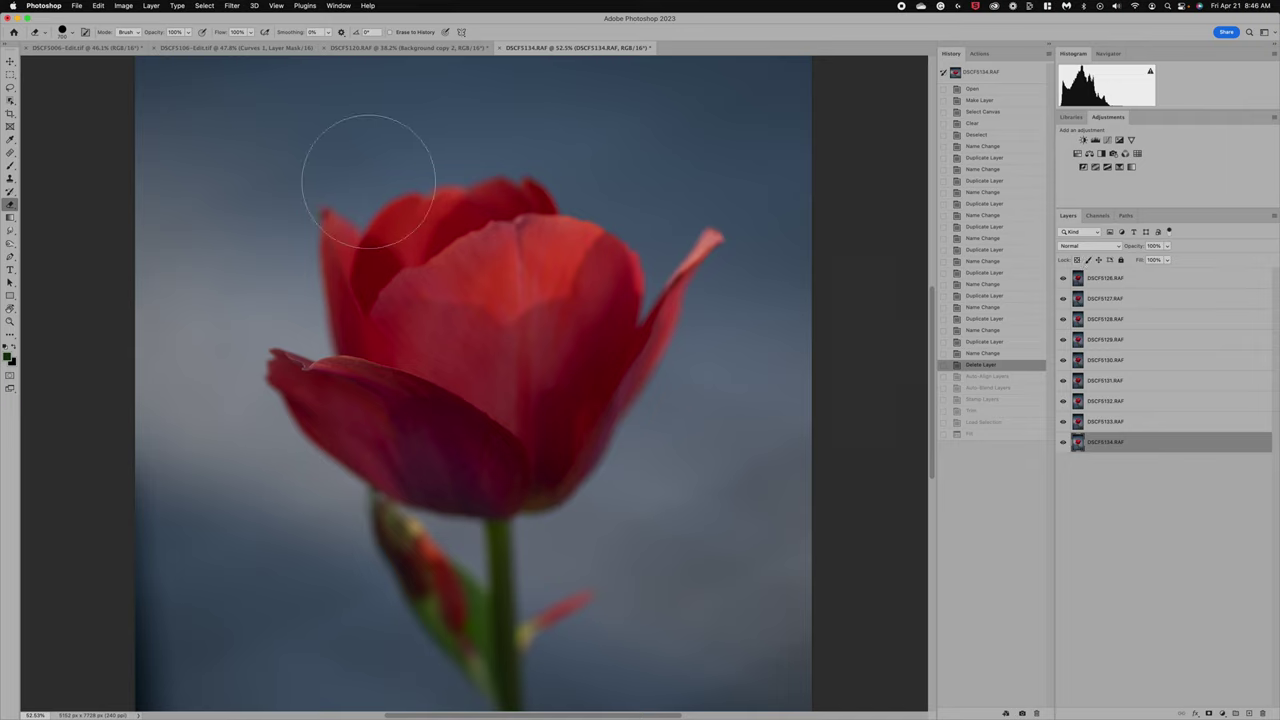
Select all nine tulip layers and open Edit > Auto-Align Layers
{"action": "left_click", "coordinate": [99, 6]}
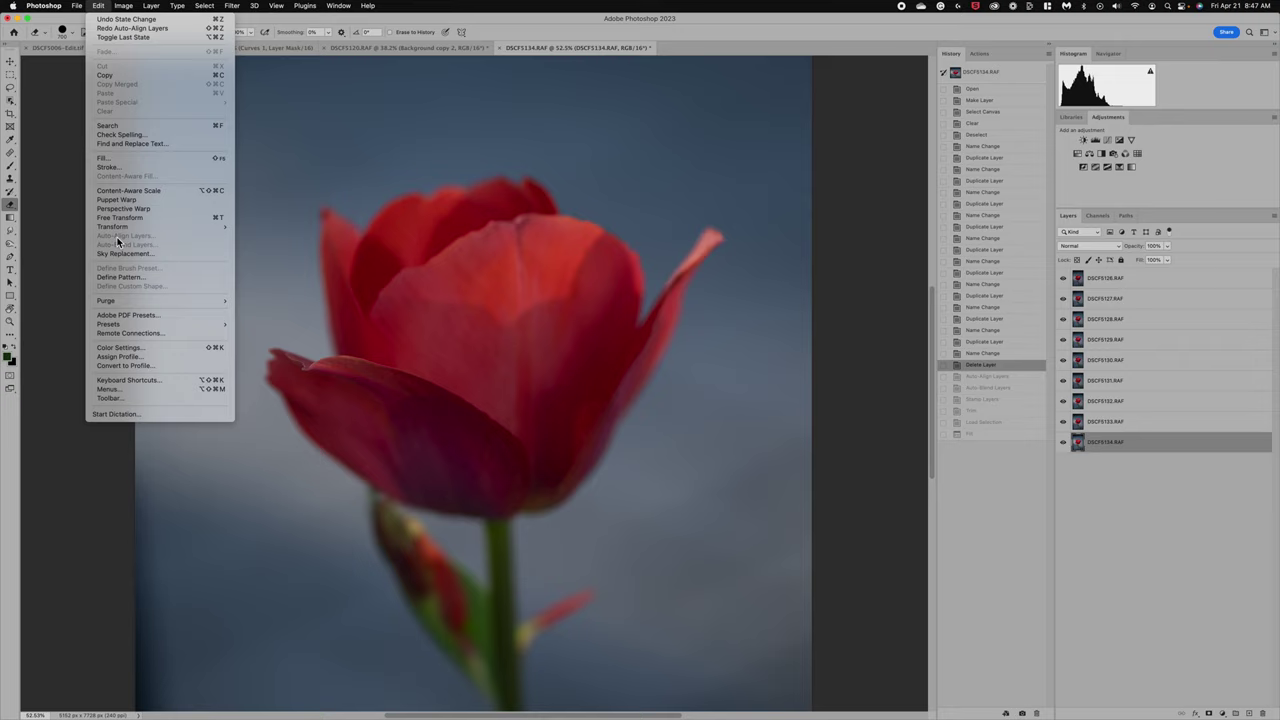
{"action": "left_click", "coordinate": [1118, 556]}
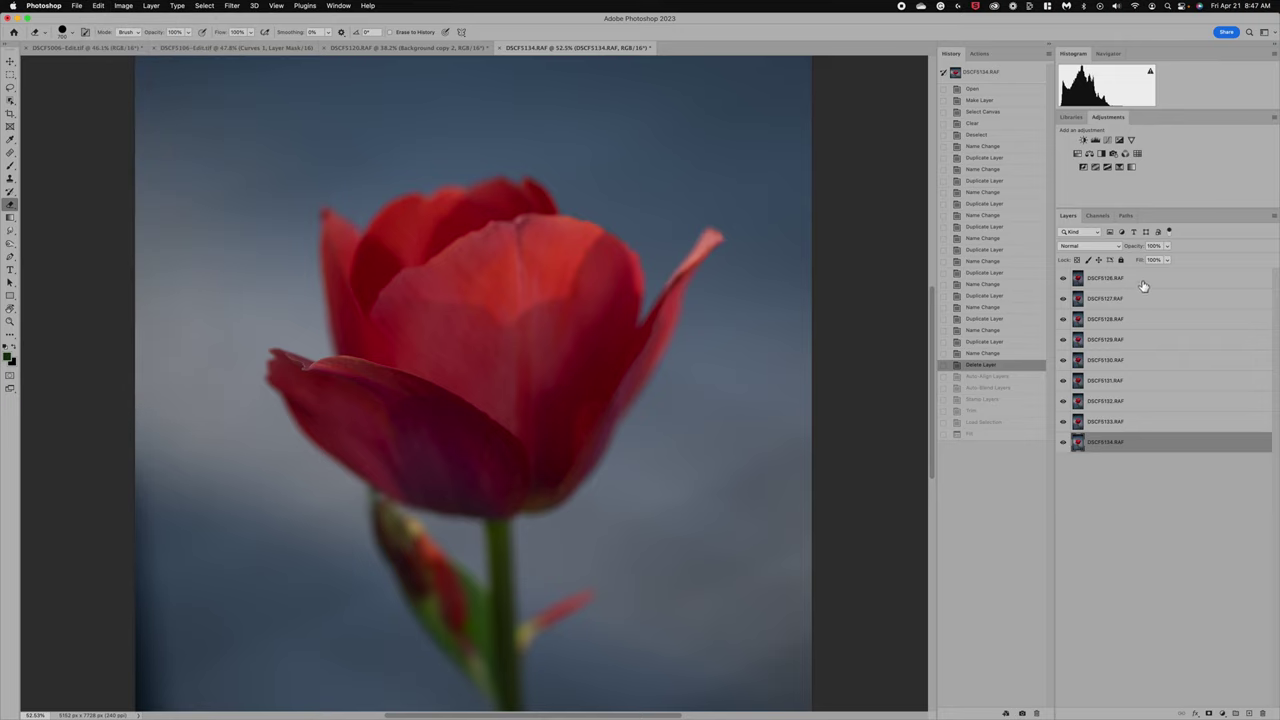
{"action": "left_click", "coordinate": [1143, 287], "text": "shift"}
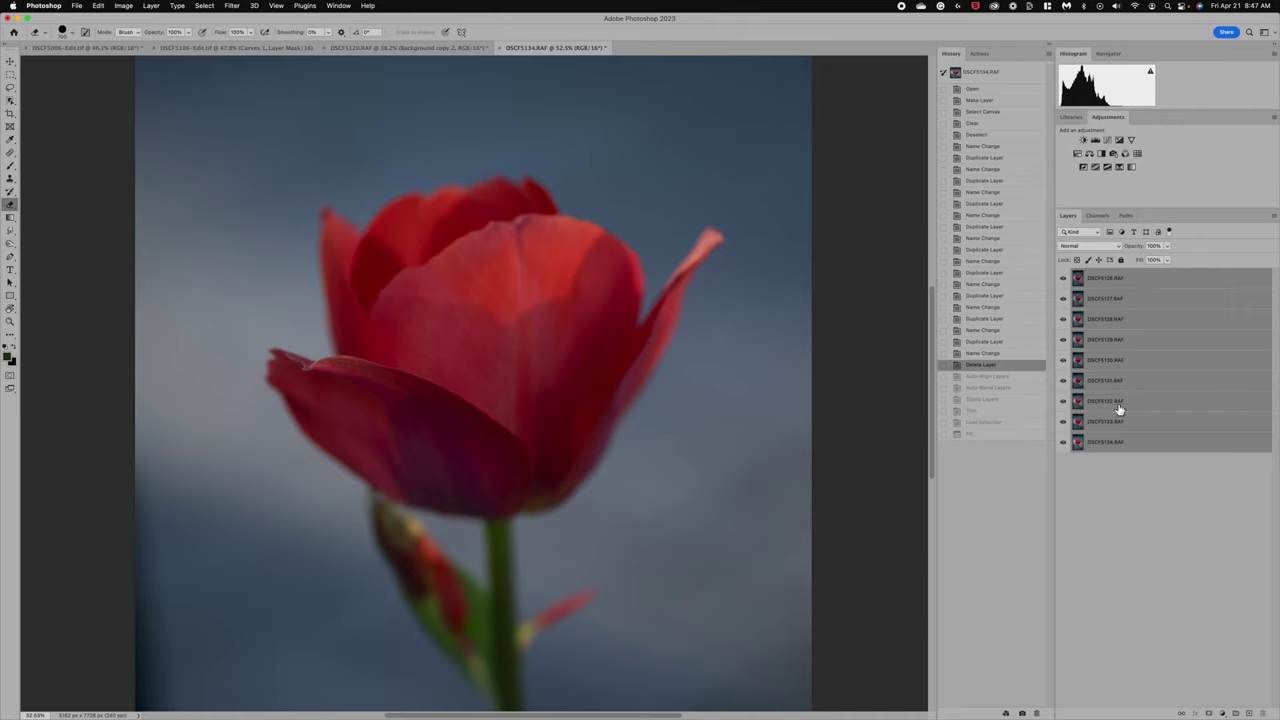
{"action": "left_click", "coordinate": [102, 8]}
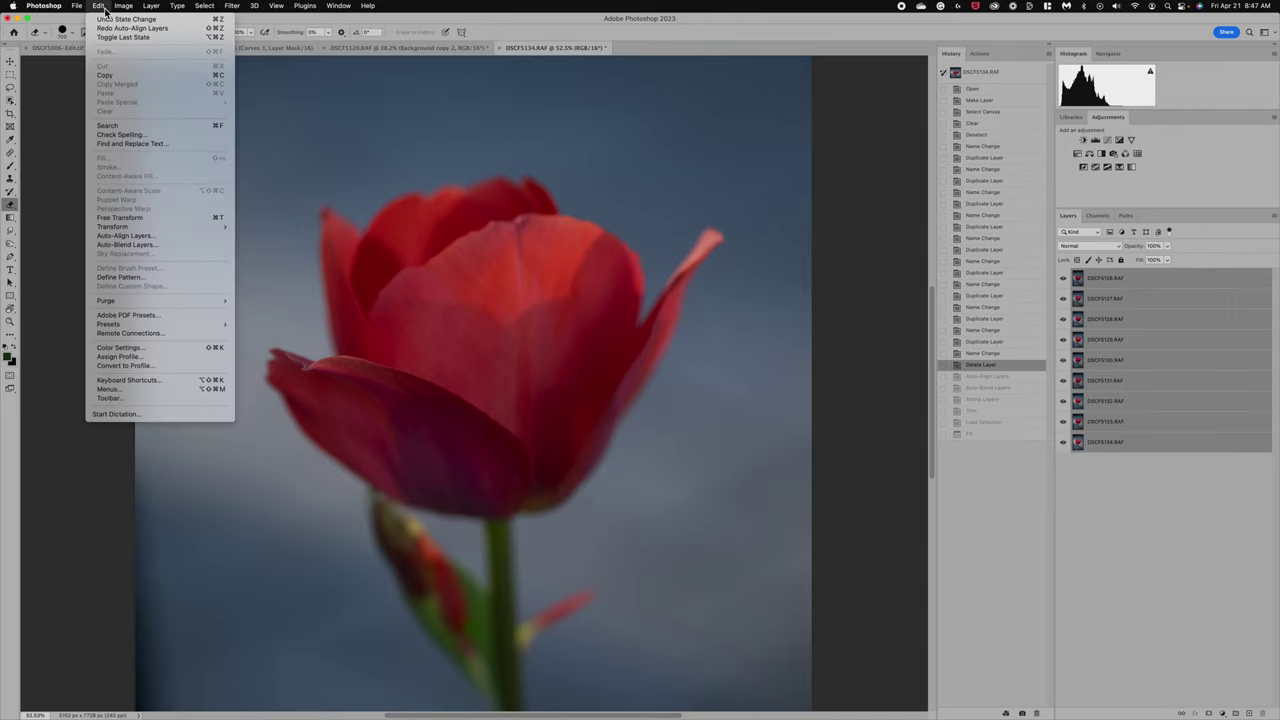
{"action": "left_click", "coordinate": [151, 238]}
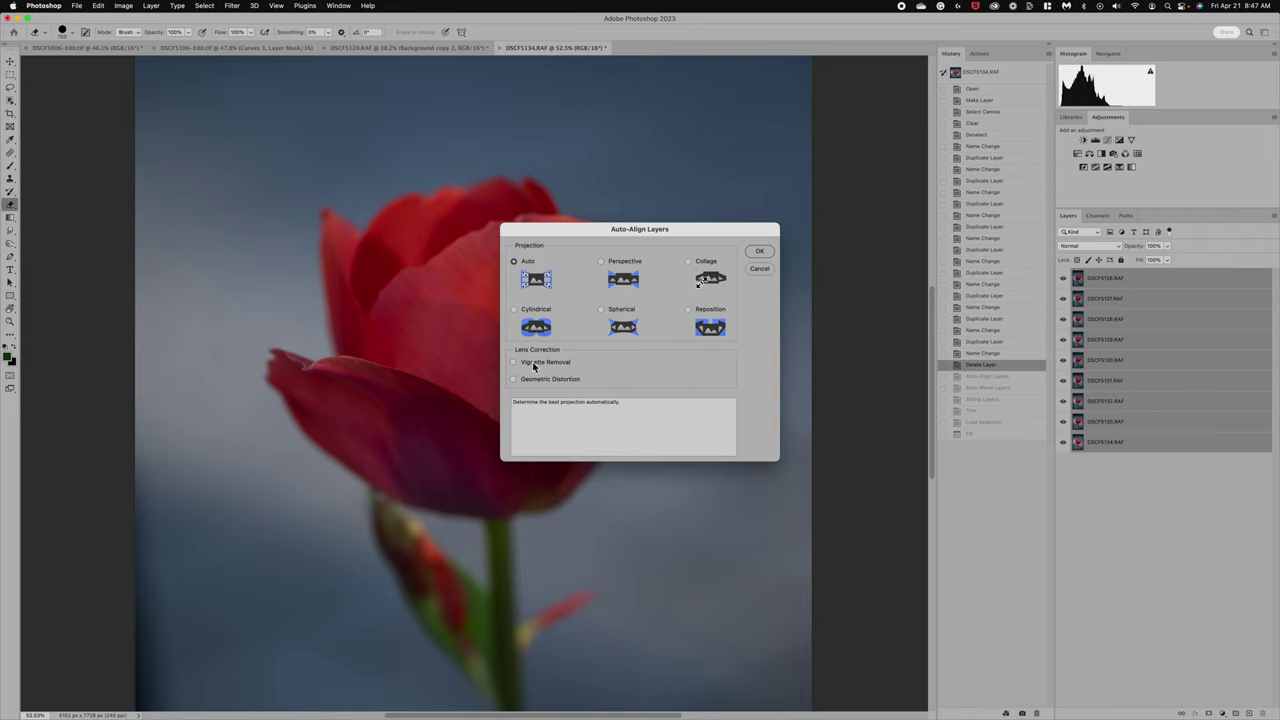
Auto-align the nine layers with Auto projection, then scroll to inspect the shifted edges
{"action": "left_click", "coordinate": [762, 252]}
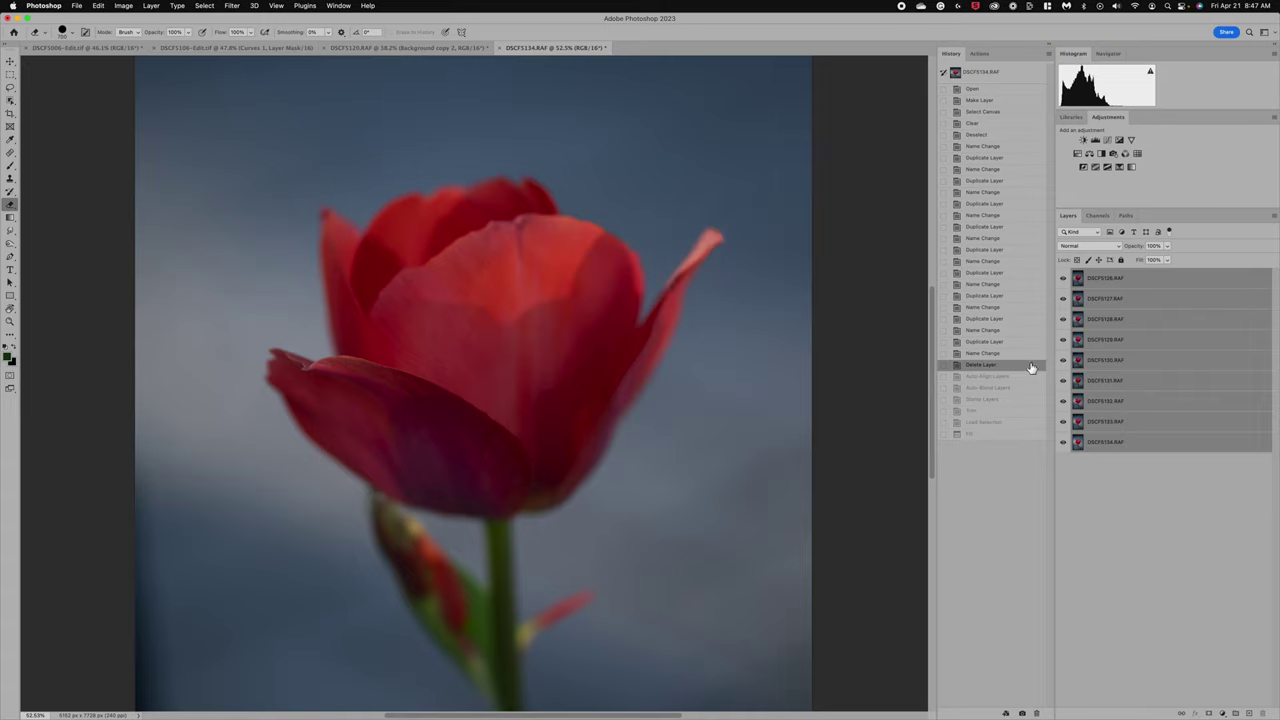
{"action": "left_click", "coordinate": [1000, 378]}
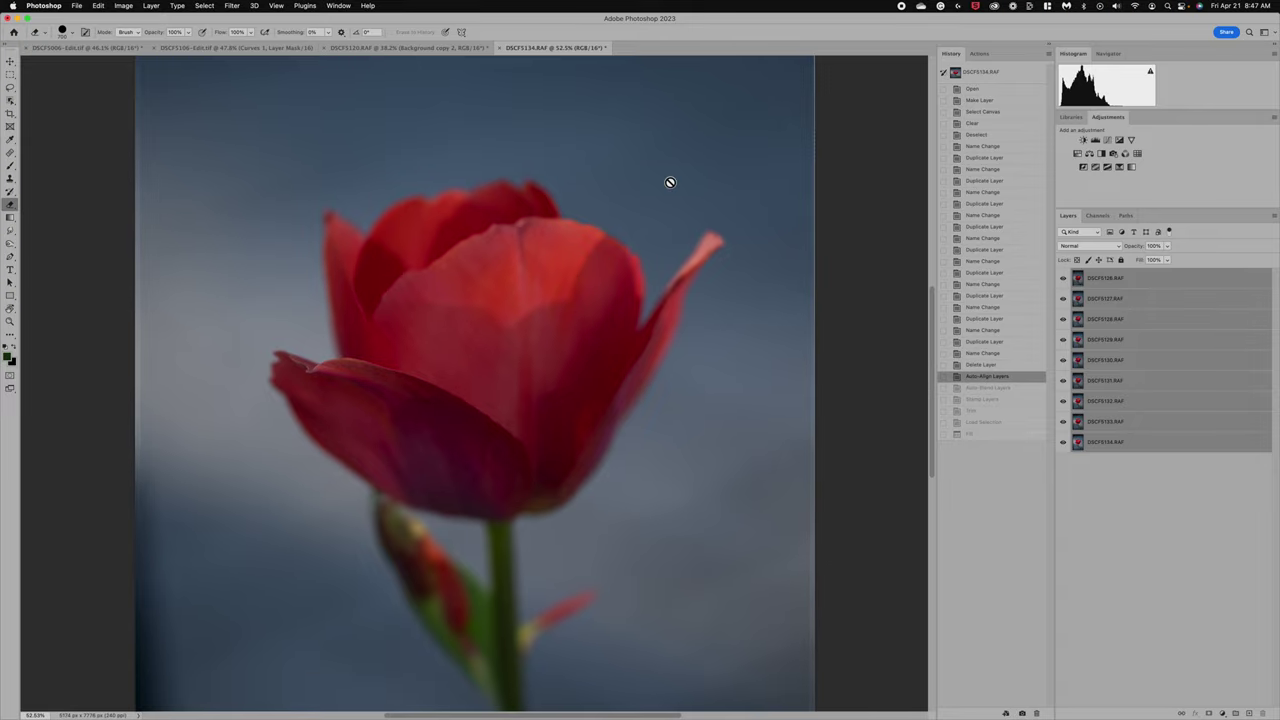
{"action": "scroll", "coordinate": [669, 180], "scroll_direction": "down", "scroll_amount": 3}
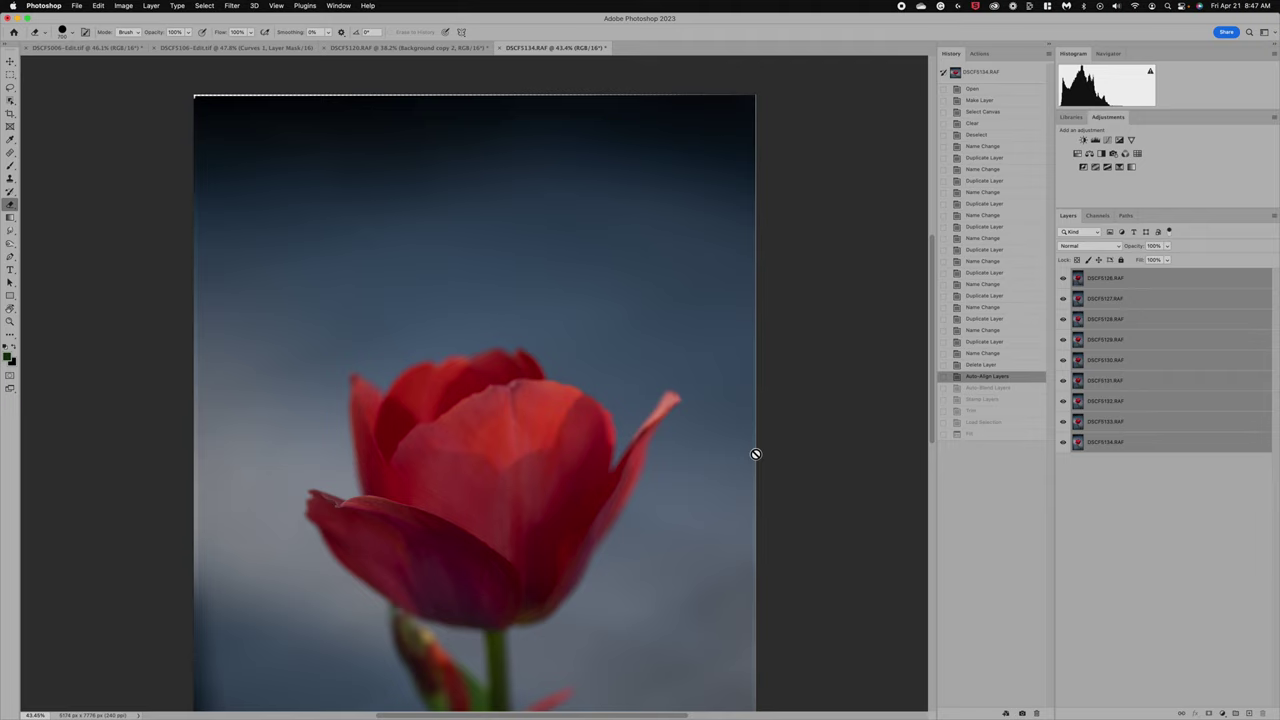
{"action": "scroll", "coordinate": [756, 454], "scroll_direction": "down", "scroll_amount": 2}
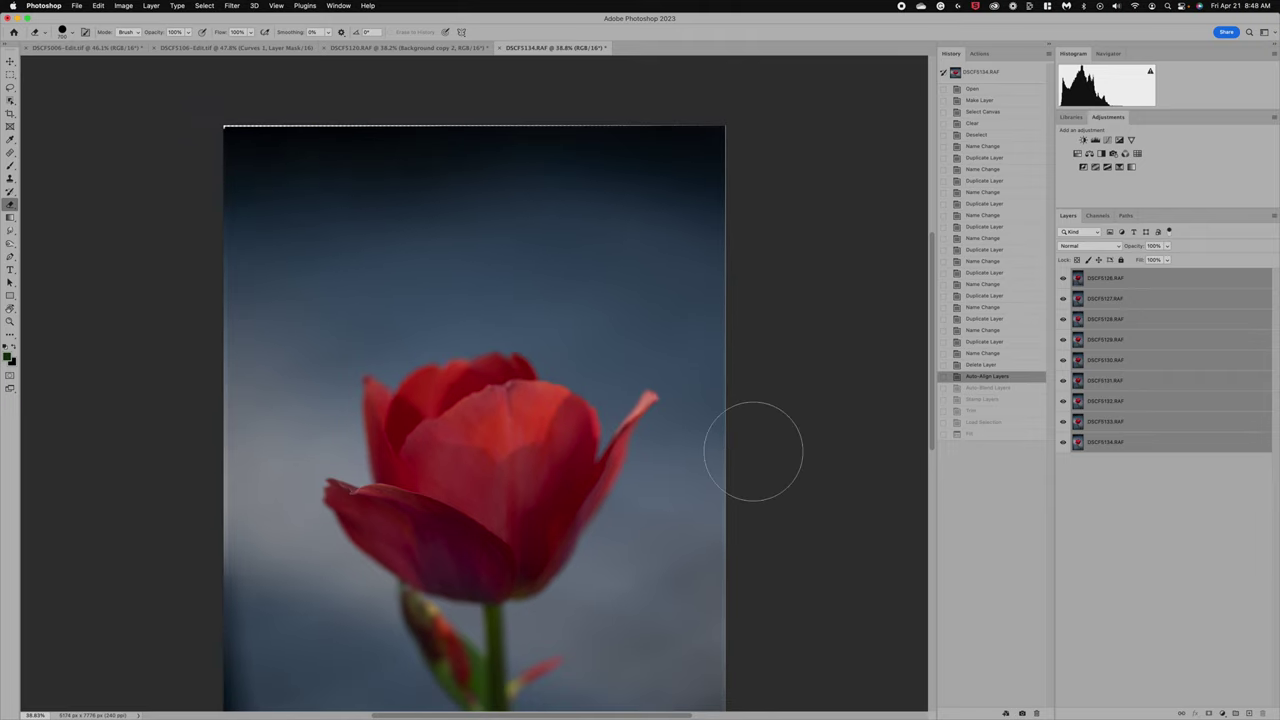
{"action": "scroll", "coordinate": [756, 454], "scroll_direction": "down", "scroll_amount": 3}
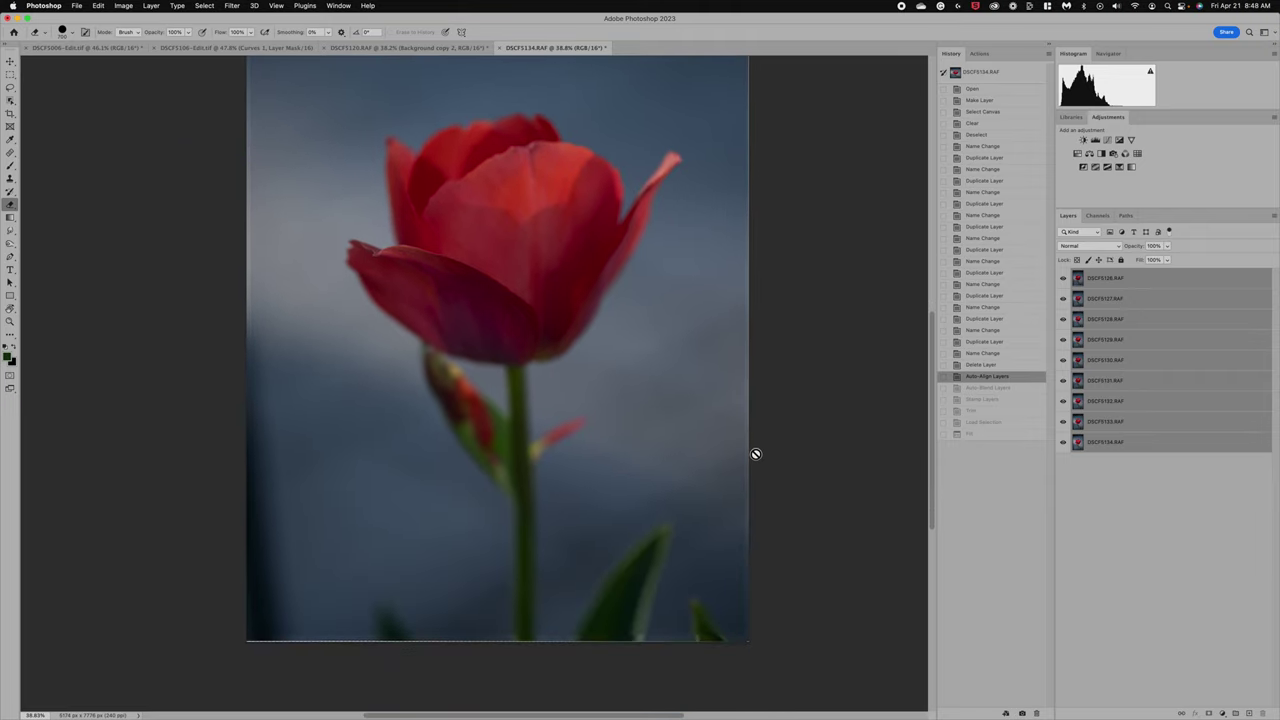
{"action": "scroll", "coordinate": [756, 454], "scroll_direction": "up", "scroll_amount": 8}
{"action": "scroll", "coordinate": [756, 454], "scroll_direction": "down", "scroll_amount": 3}
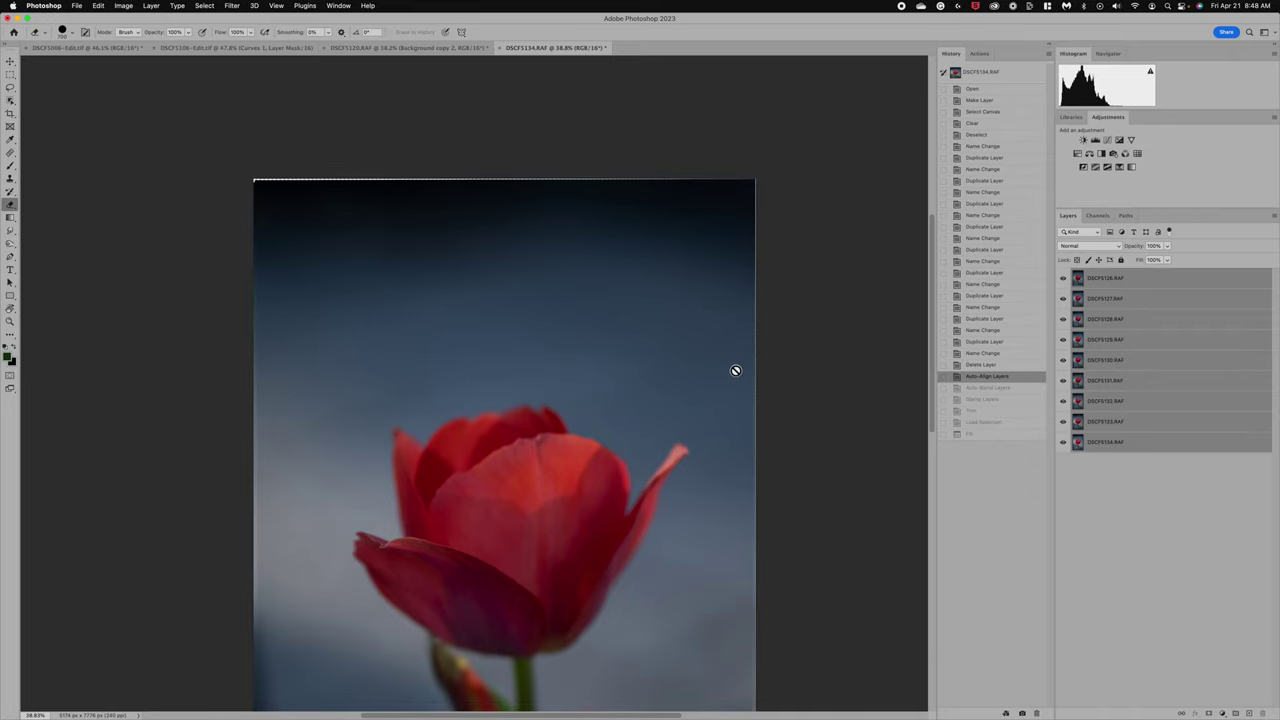
{"action": "scroll", "coordinate": [735, 371], "scroll_direction": "down", "scroll_amount": 5}
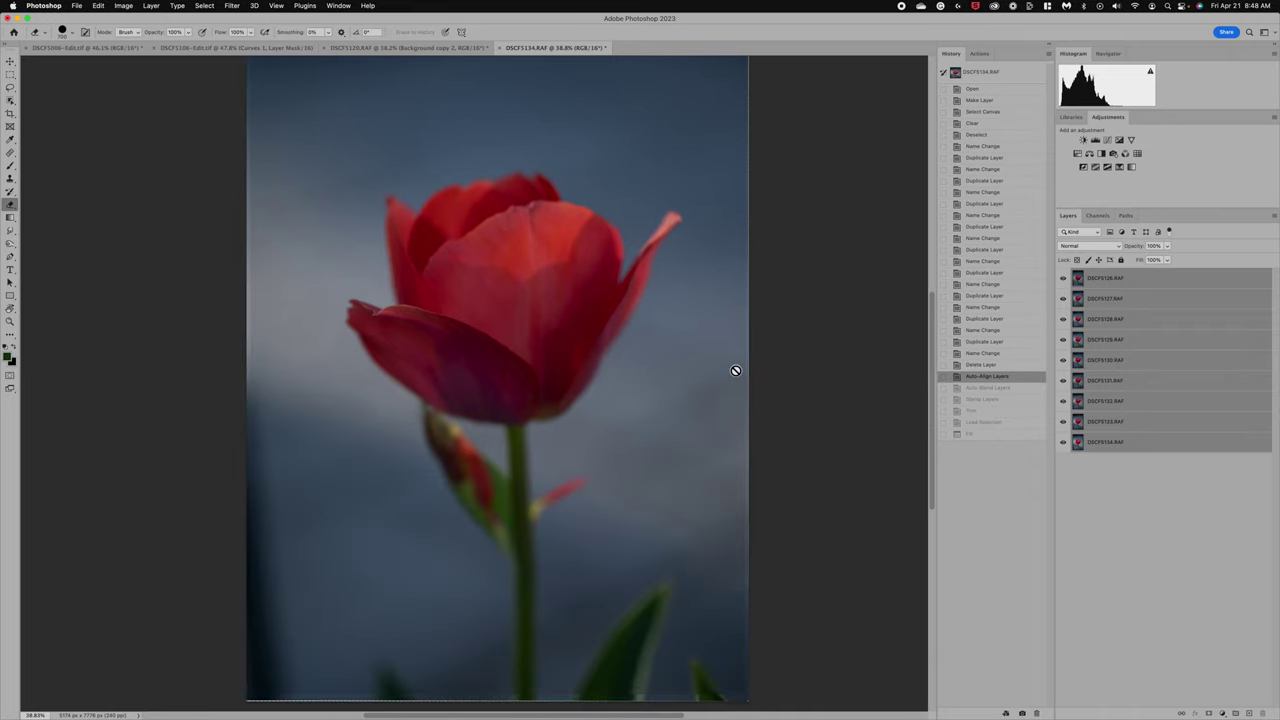
{"action": "scroll", "coordinate": [735, 371], "scroll_direction": "up", "scroll_amount": 1}
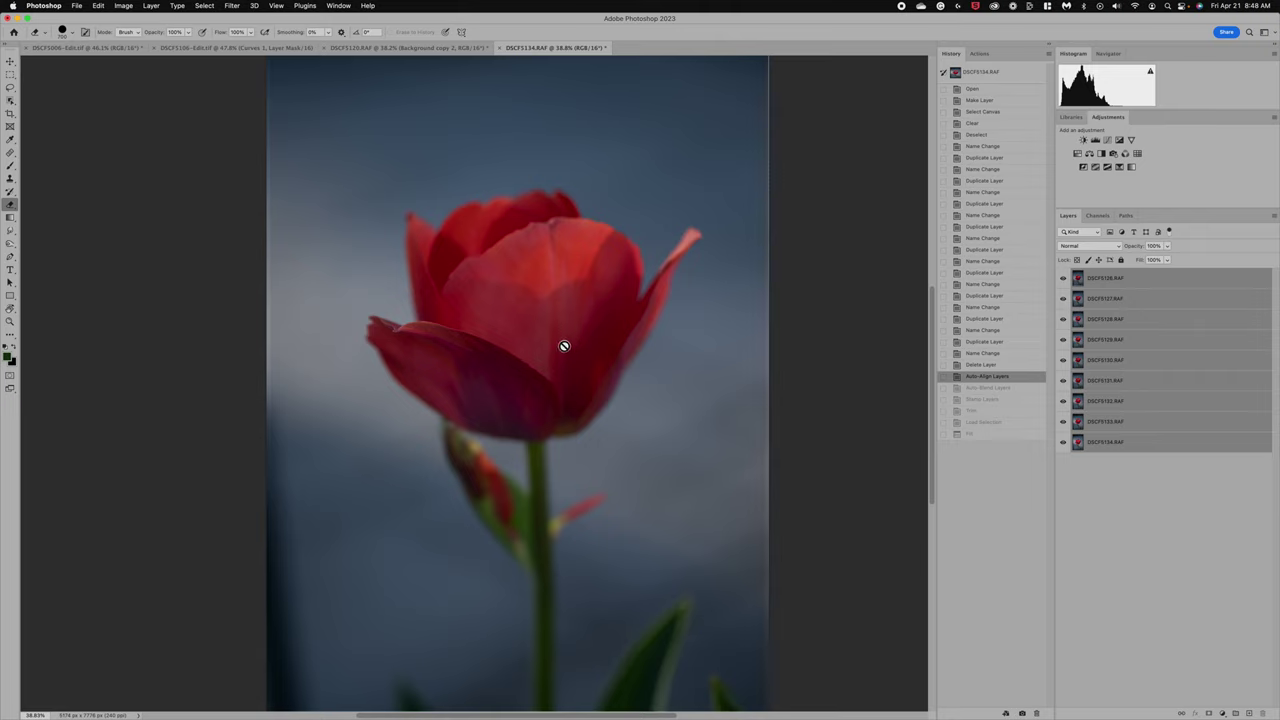
Open Edit > Auto-Blend Layers and cancel the dialog without blending
{"action": "left_click", "coordinate": [100, 7]}
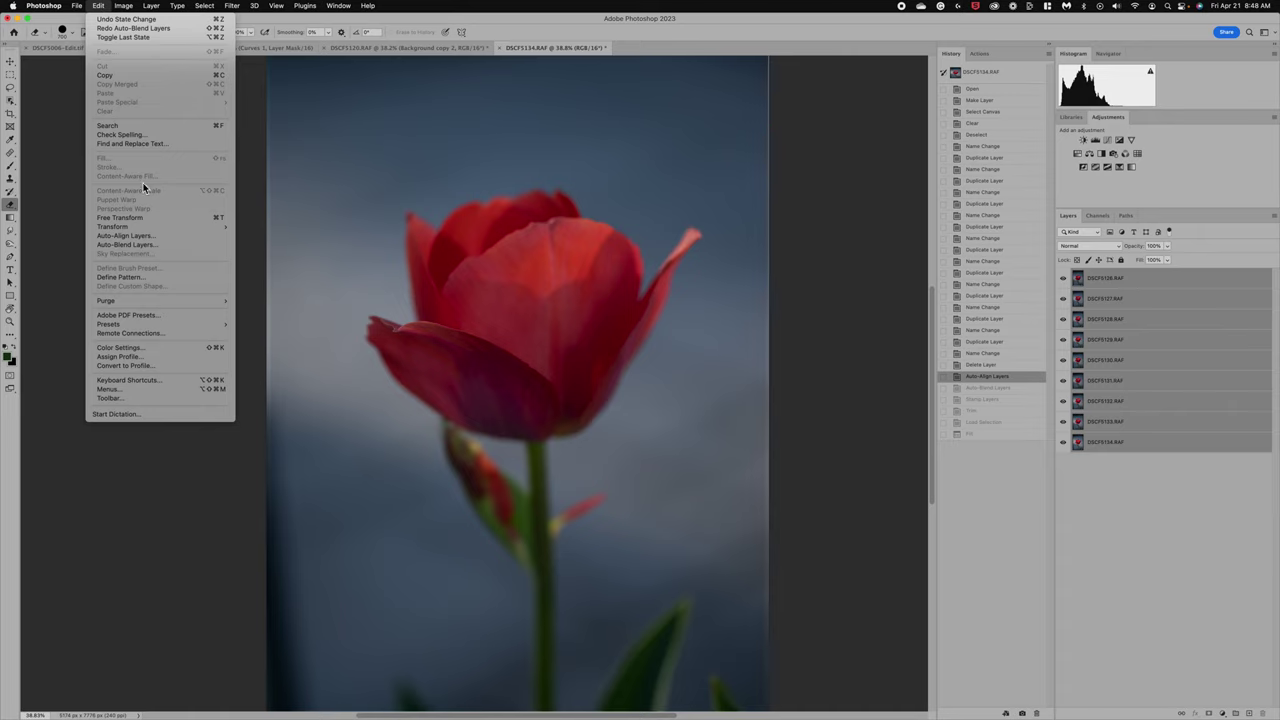
{"action": "left_click", "coordinate": [150, 246]}
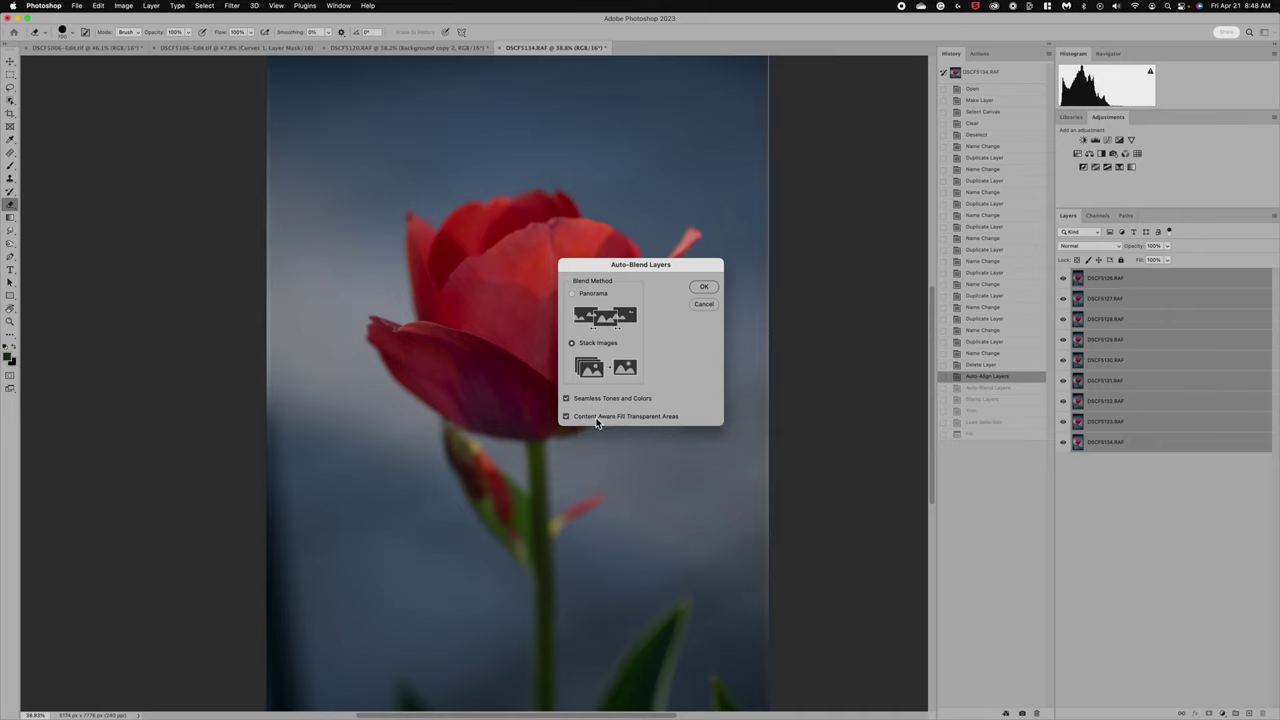
{"action": "left_click", "coordinate": [701, 306]}
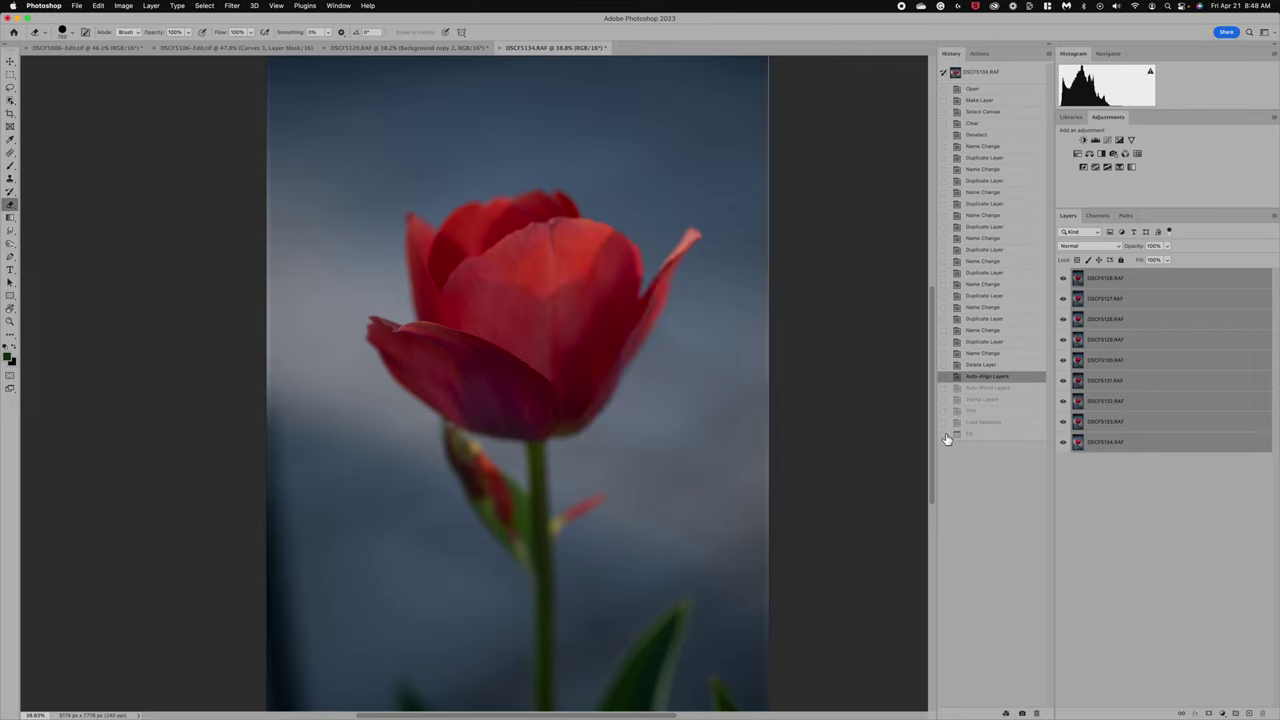
Restore the Fill history state, collapse the History panel, and zoom the tulip to about 82%
{"action": "left_click", "coordinate": [987, 436]}
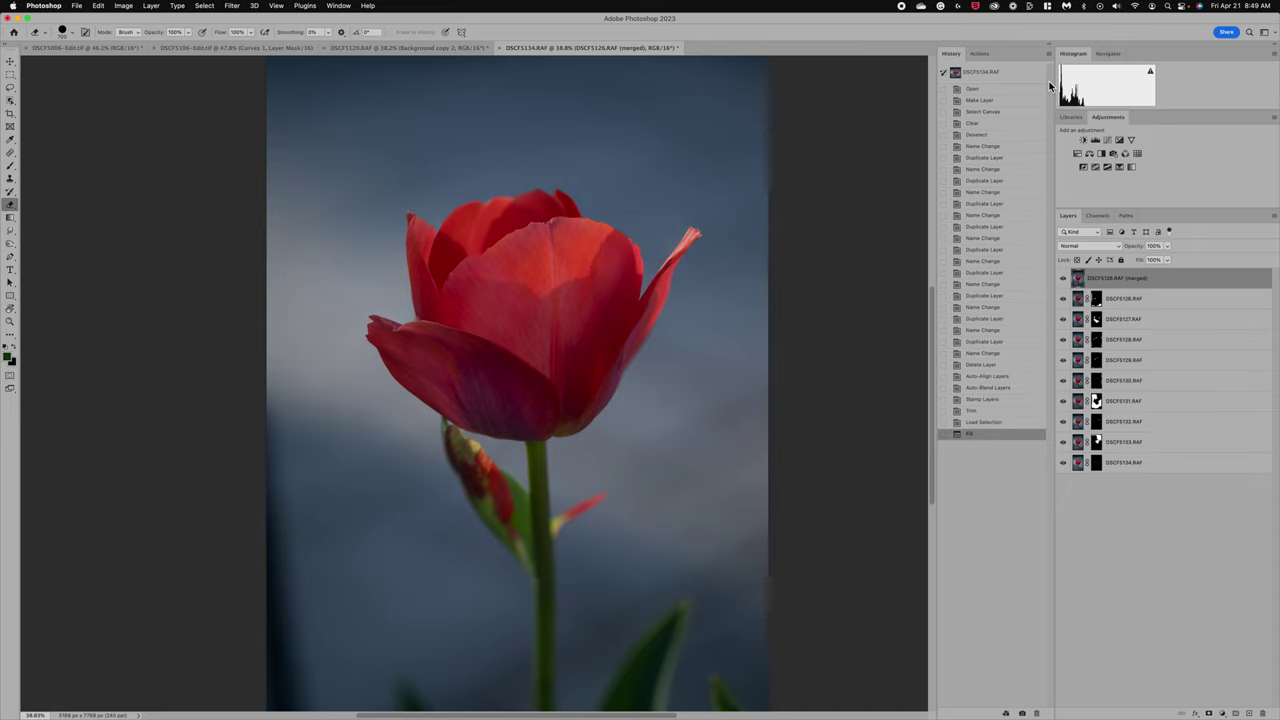
{"action": "left_click", "coordinate": [1049, 48]}
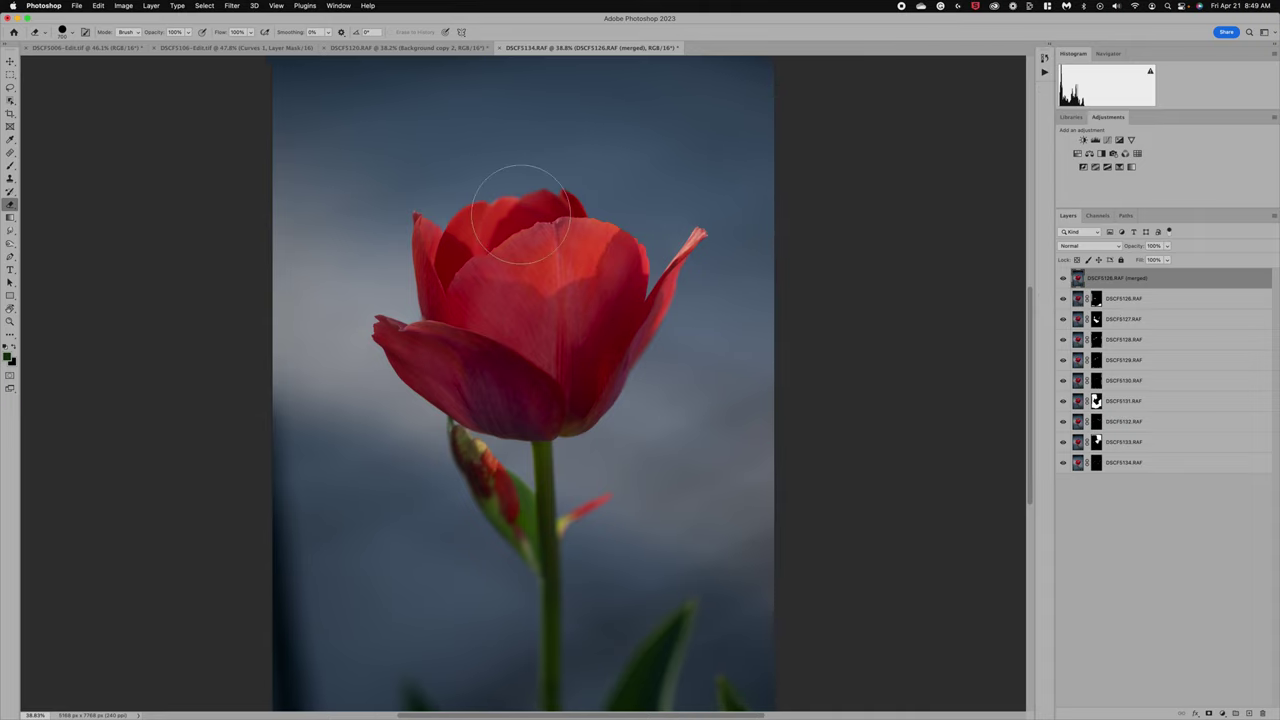
{"action": "scroll", "coordinate": [520, 213], "scroll_direction": "up", "scroll_amount": 5}
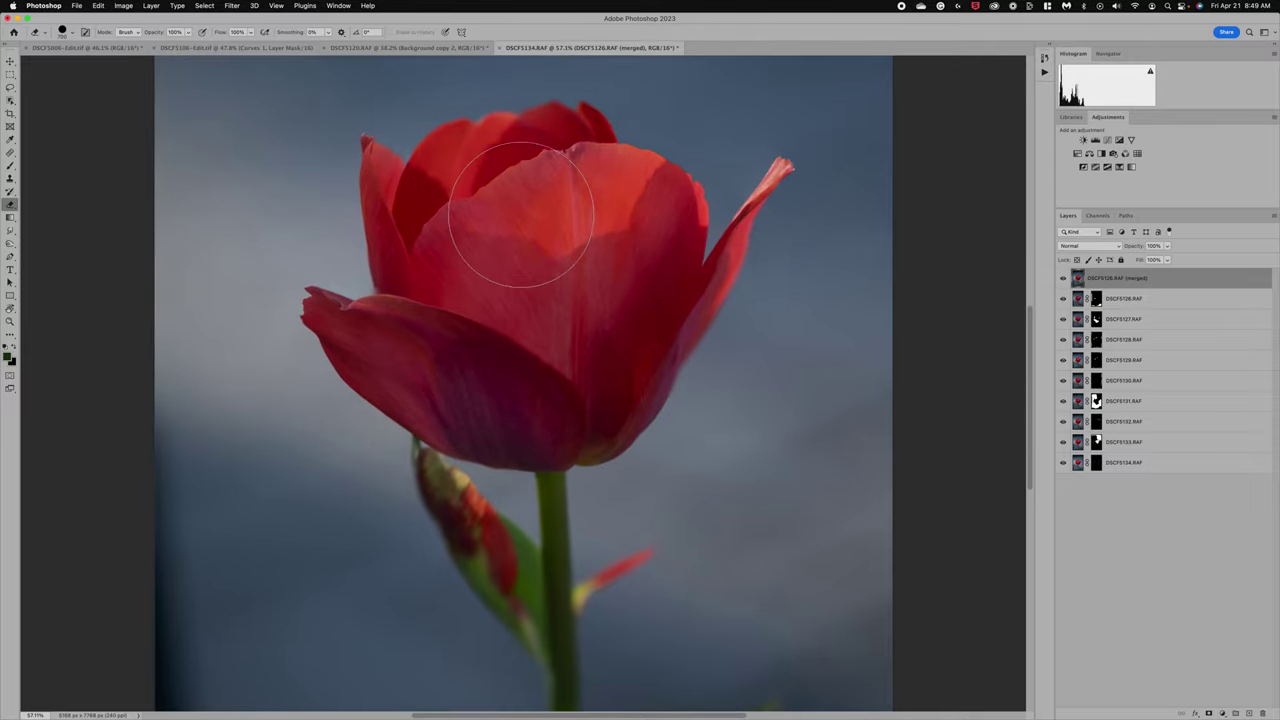
{"action": "scroll", "coordinate": [518, 215], "scroll_direction": "up", "scroll_amount": 2}
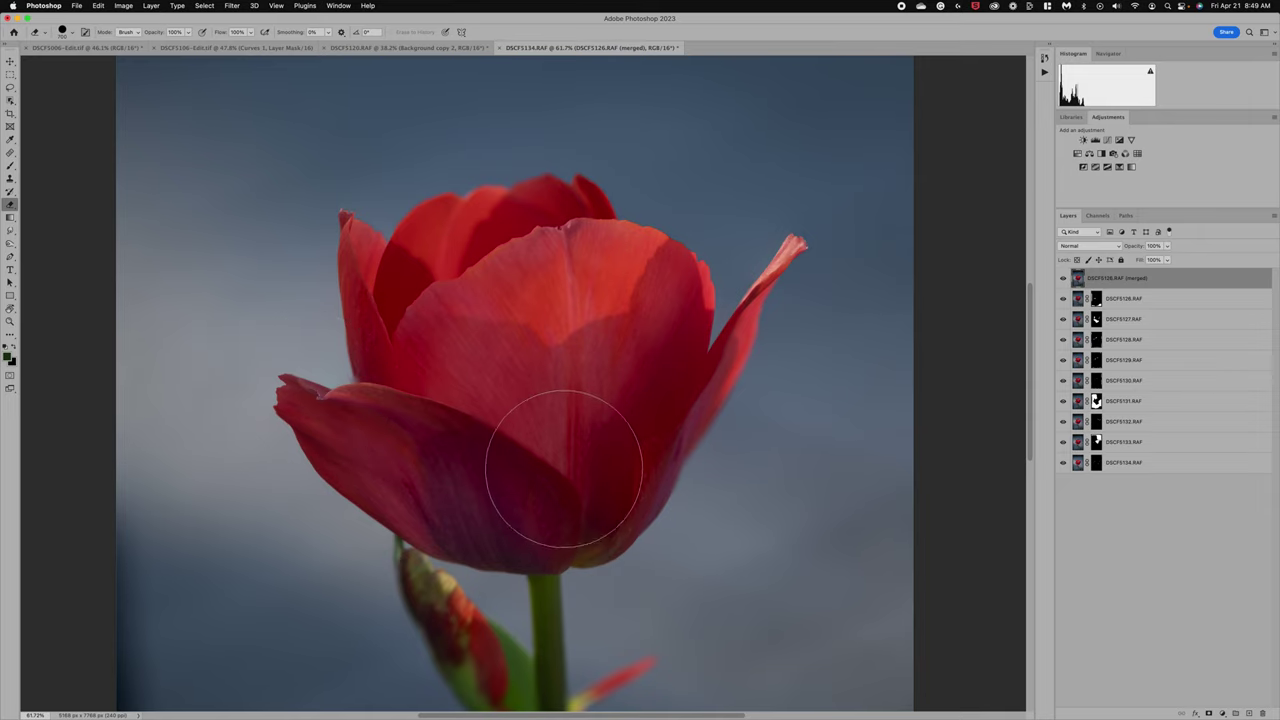
{"action": "scroll", "coordinate": [400, 200], "scroll_direction": "up", "scroll_amount": 3}
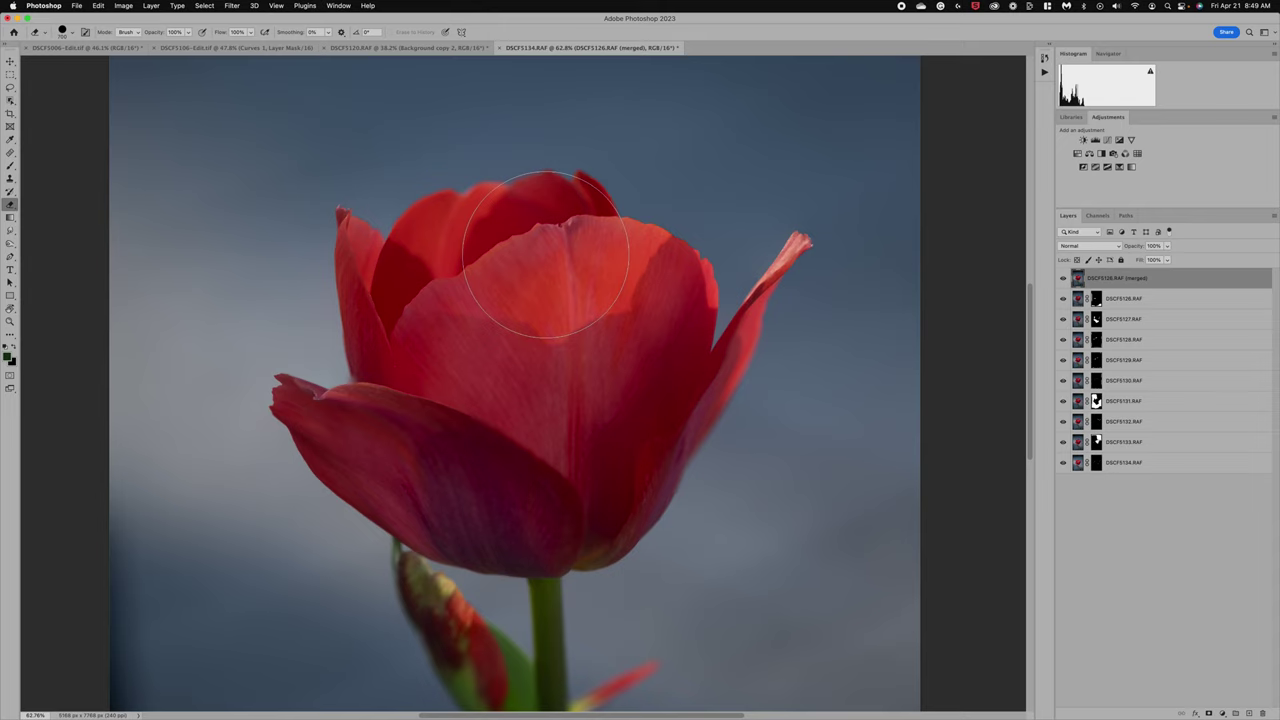
{"action": "scroll", "coordinate": [409, 186], "scroll_direction": "up", "scroll_amount": 1}
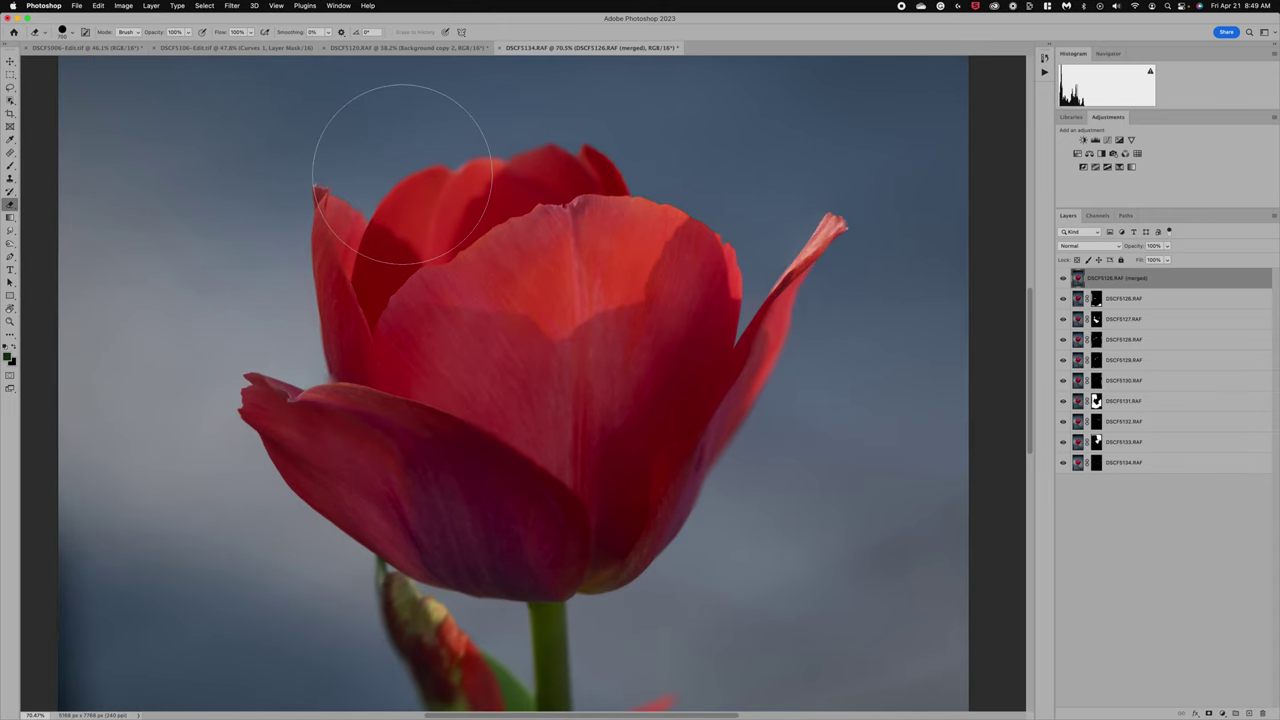
{"action": "scroll", "coordinate": [402, 174], "scroll_direction": "up", "scroll_amount": 3}
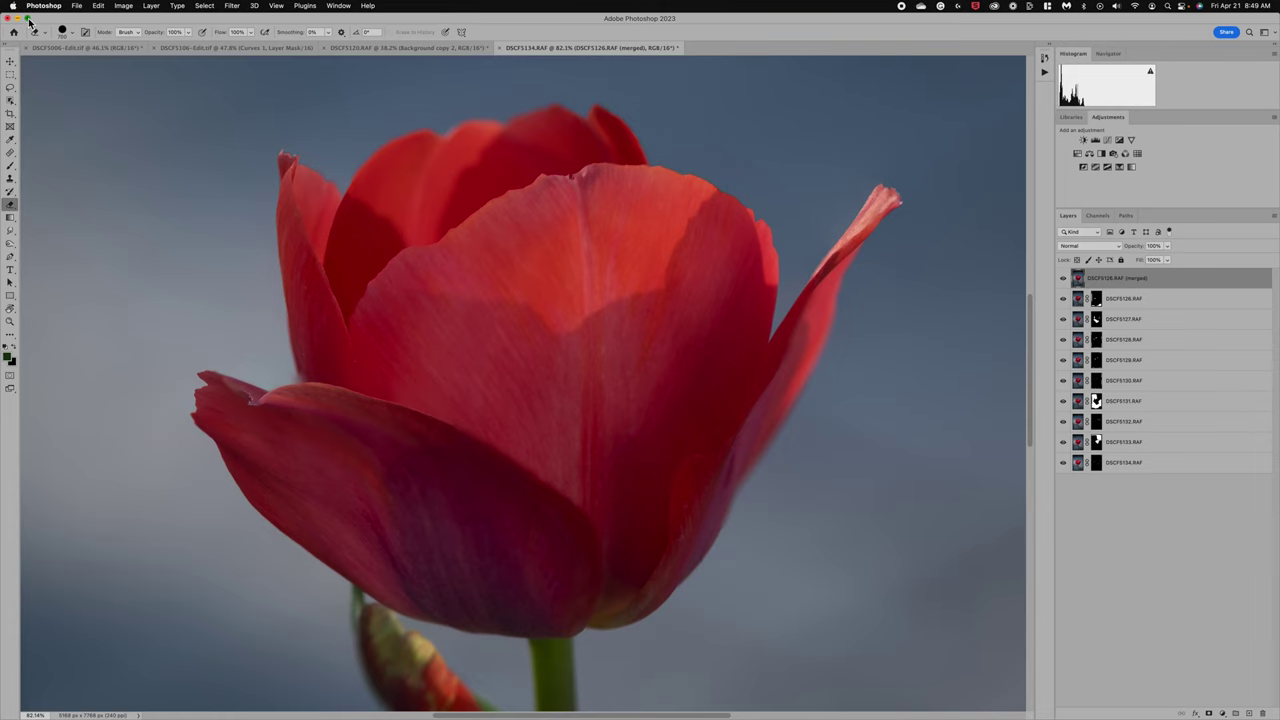
Narrow the Photoshop window and collapse its panel dock
{"action": "left_click_drag", "start_coordinate": [1277, 236], "coordinate": [949, 191]}
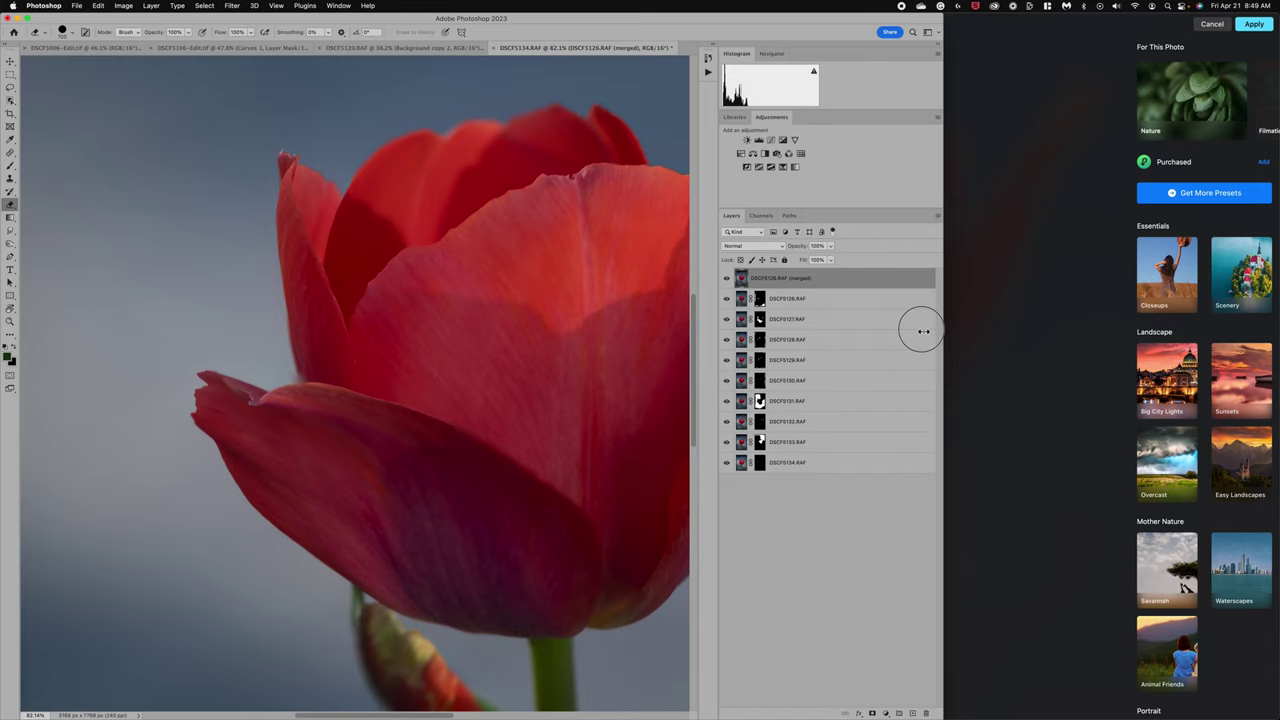
{"action": "left_click", "coordinate": [940, 45]}
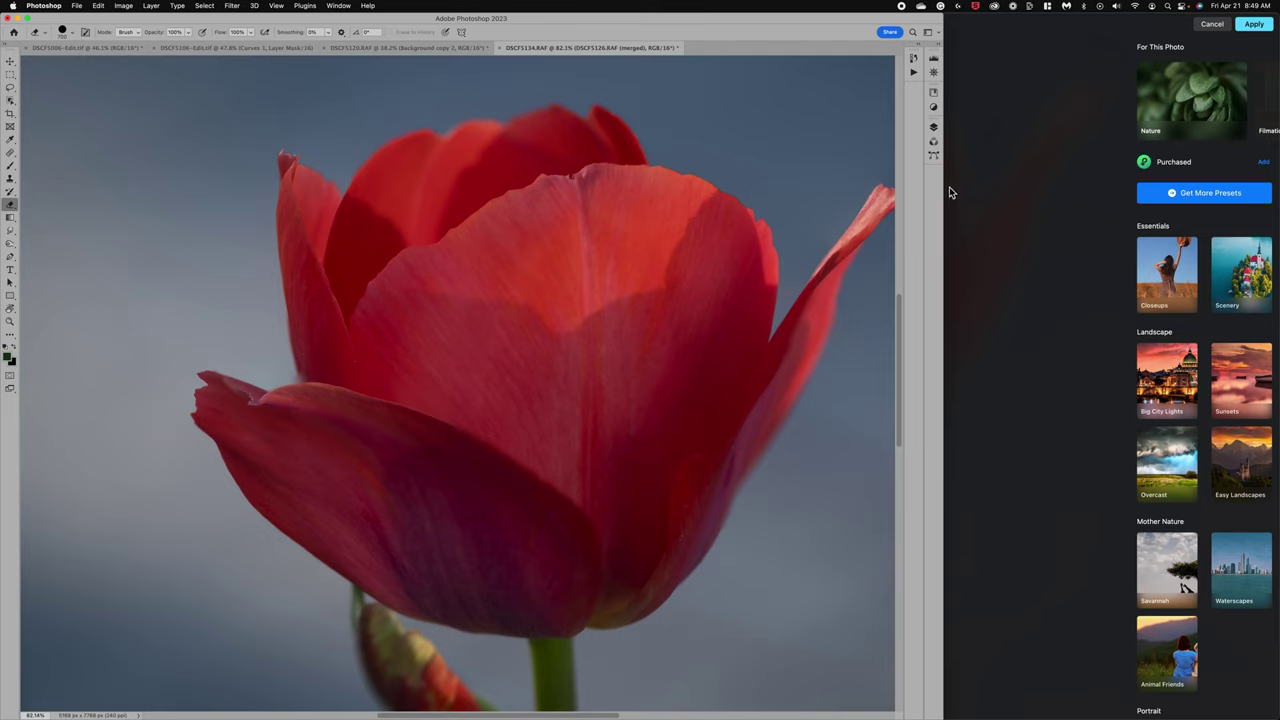
{"action": "left_click_drag", "start_coordinate": [943, 191], "coordinate": [743, 186]}
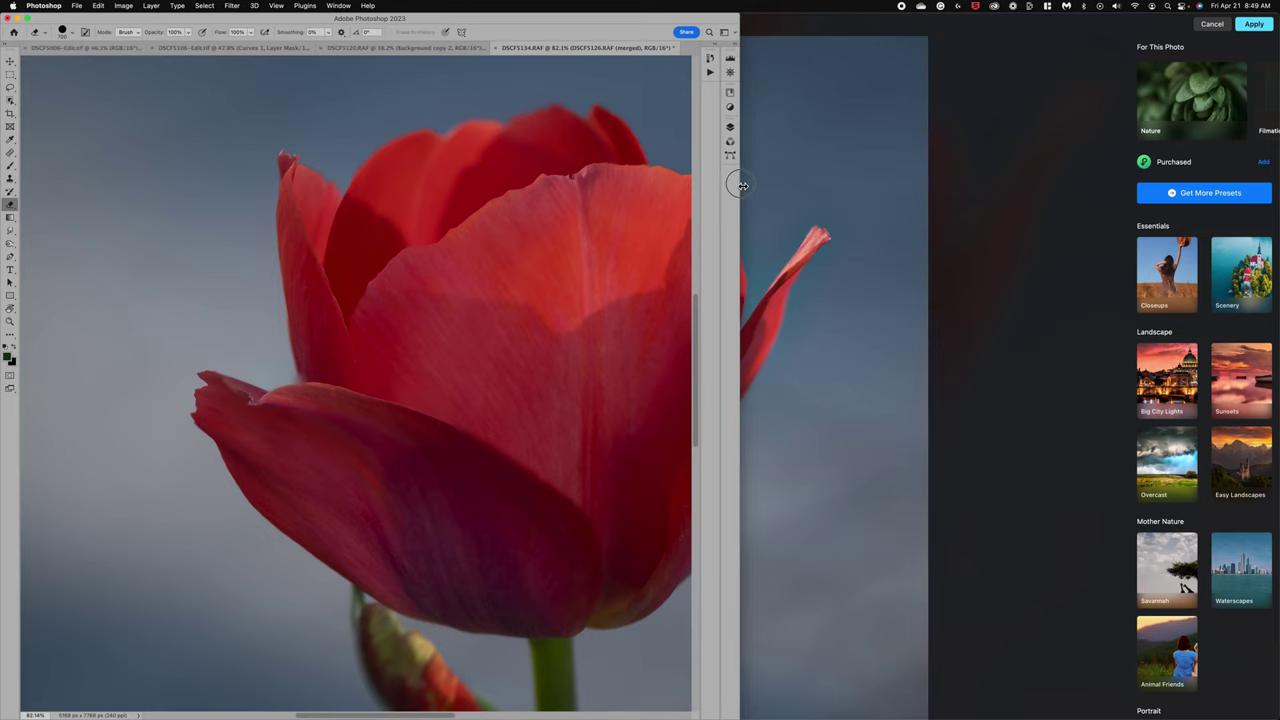
Bring Luminar Neo forward and resize it to sit beside Photoshop
{"action": "left_click", "coordinate": [932, 32]}
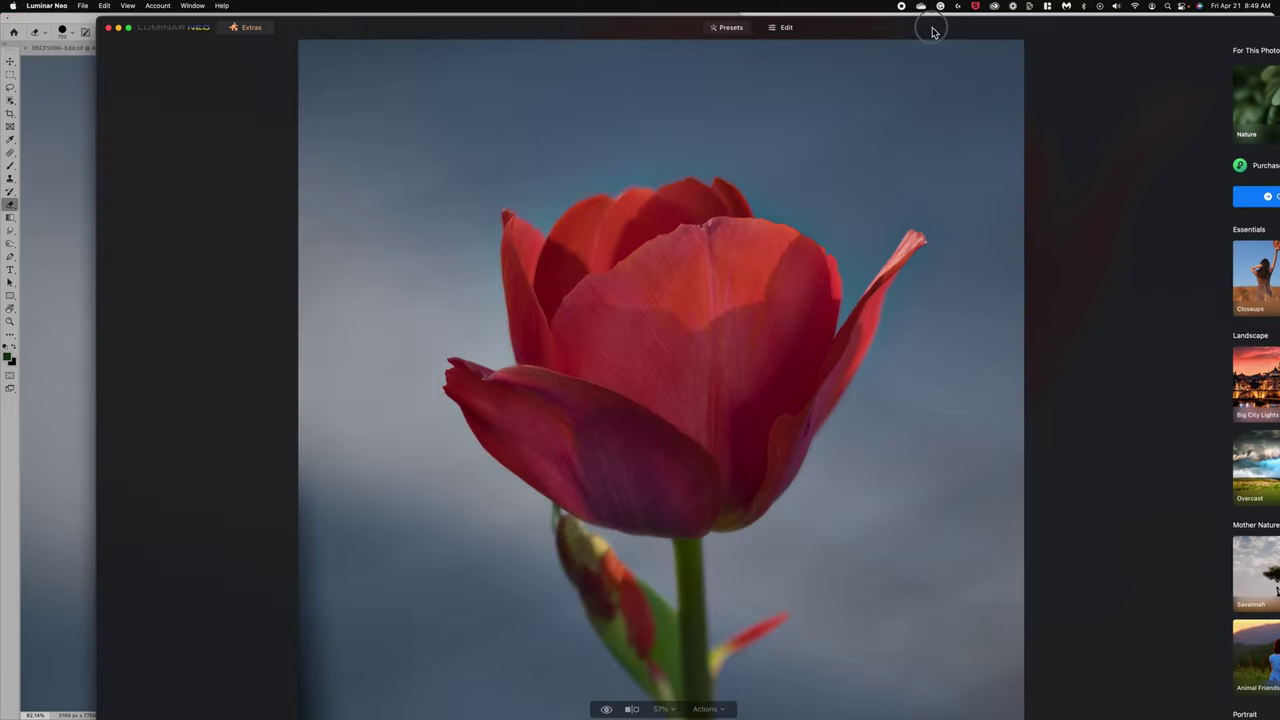
{"action": "left_click_drag", "start_coordinate": [932, 32], "coordinate": [1109, 28]}
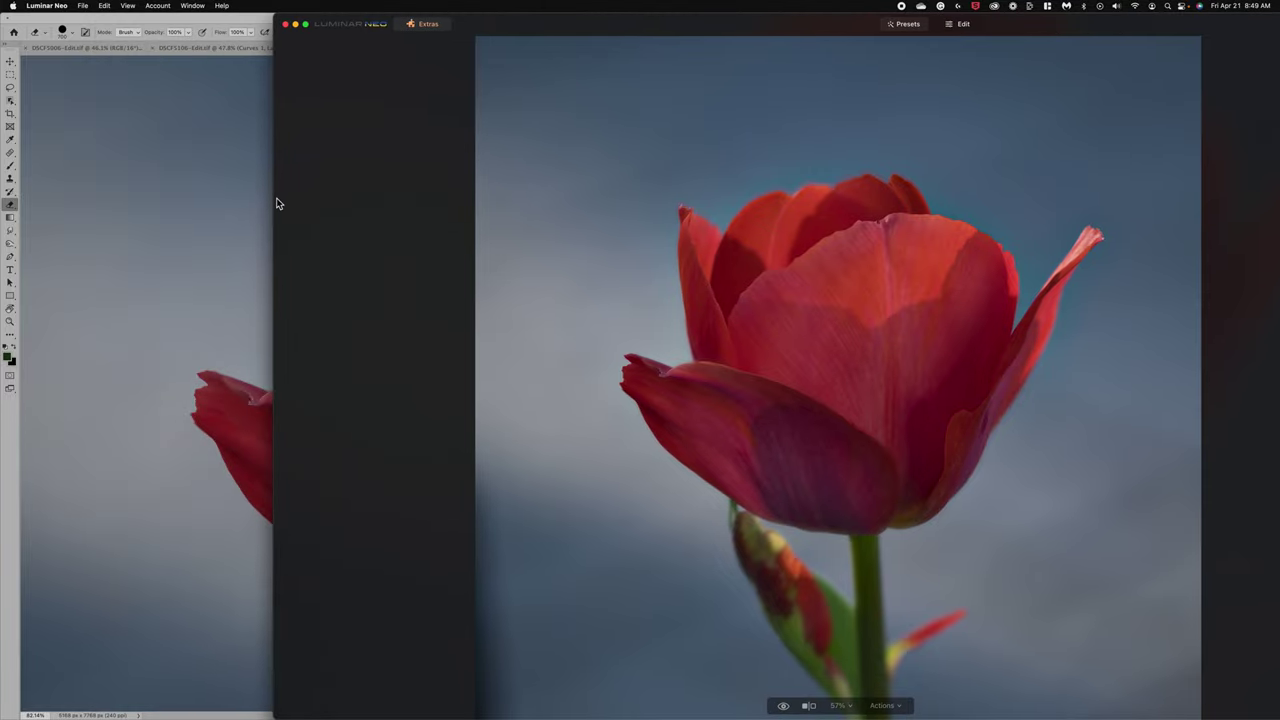
{"action": "left_click_drag", "start_coordinate": [276, 202], "coordinate": [706, 280]}
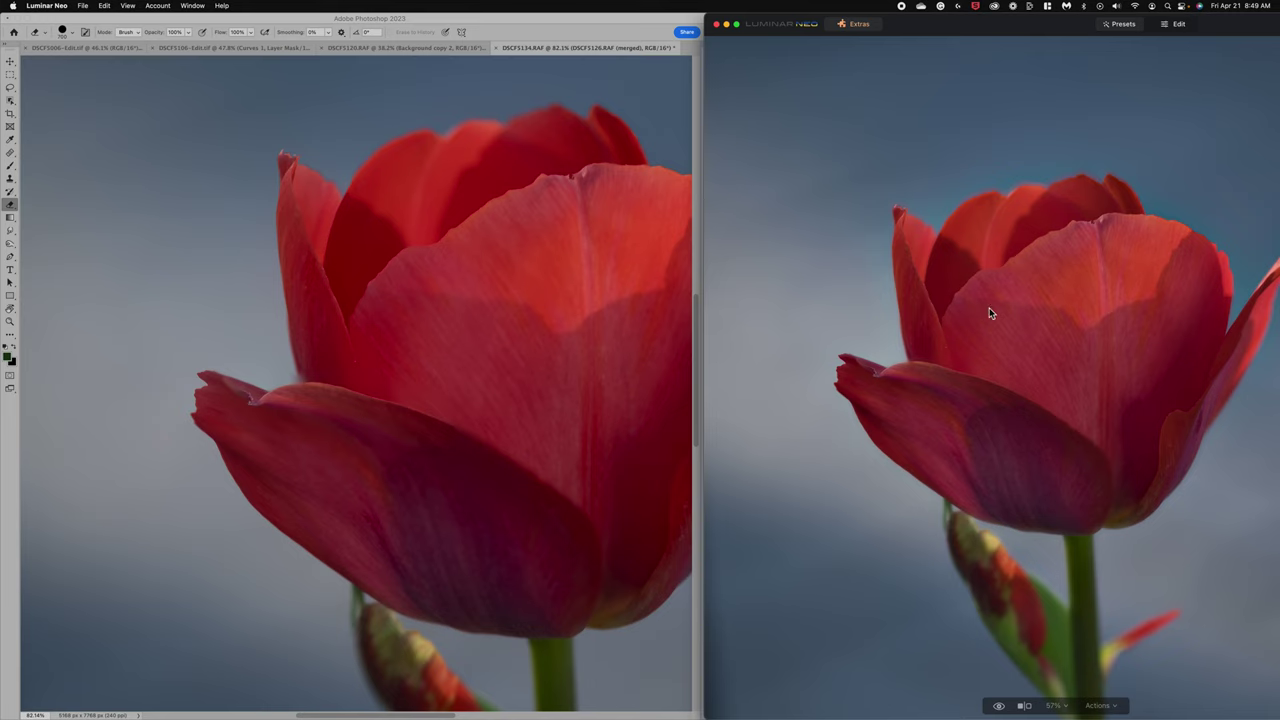
{"action": "scroll", "coordinate": [989, 313], "scroll_direction": "up", "scroll_amount": 5}
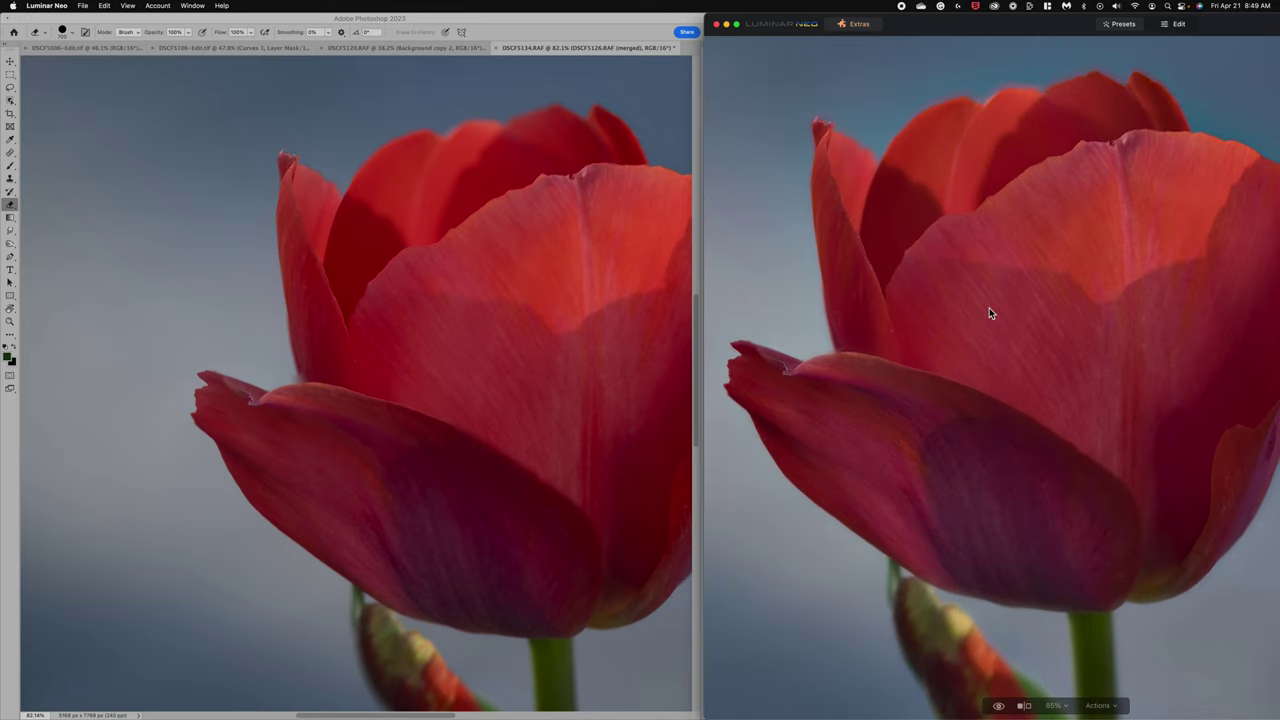
{"action": "scroll", "coordinate": [358, 338], "scroll_direction": "down", "scroll_amount": 5}
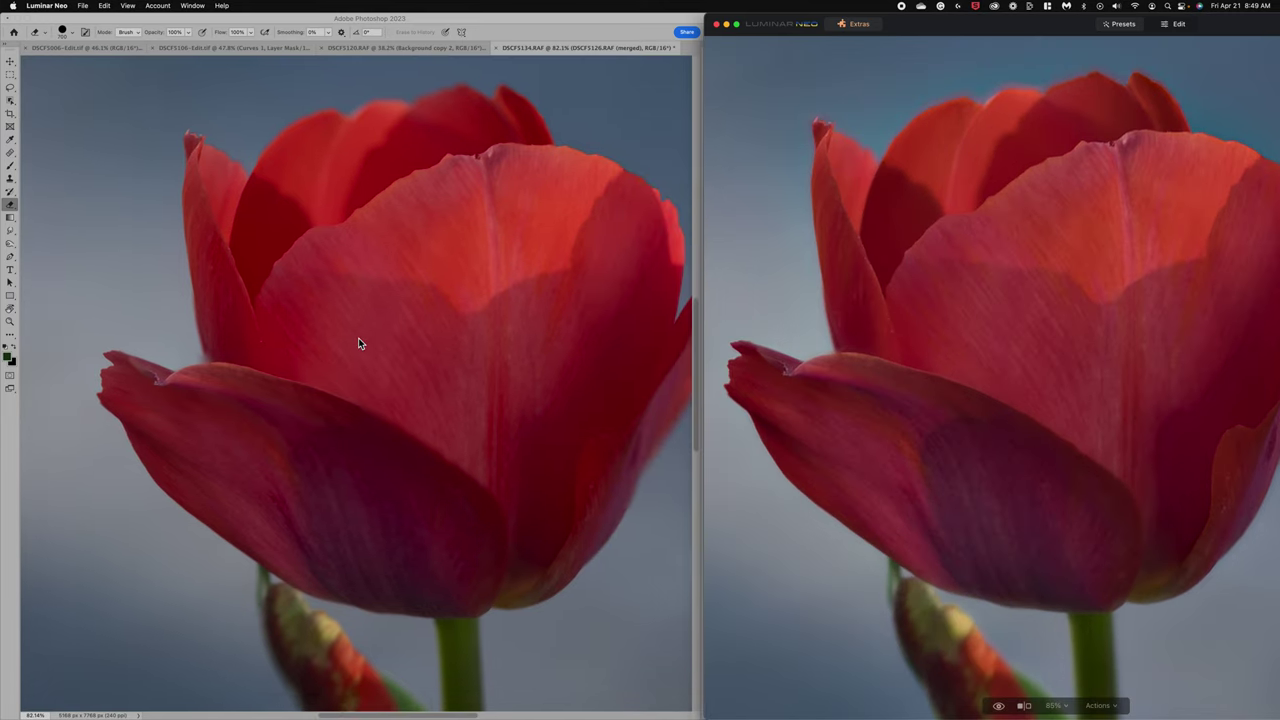
{"action": "scroll", "coordinate": [360, 343], "scroll_direction": "up", "scroll_amount": 2}
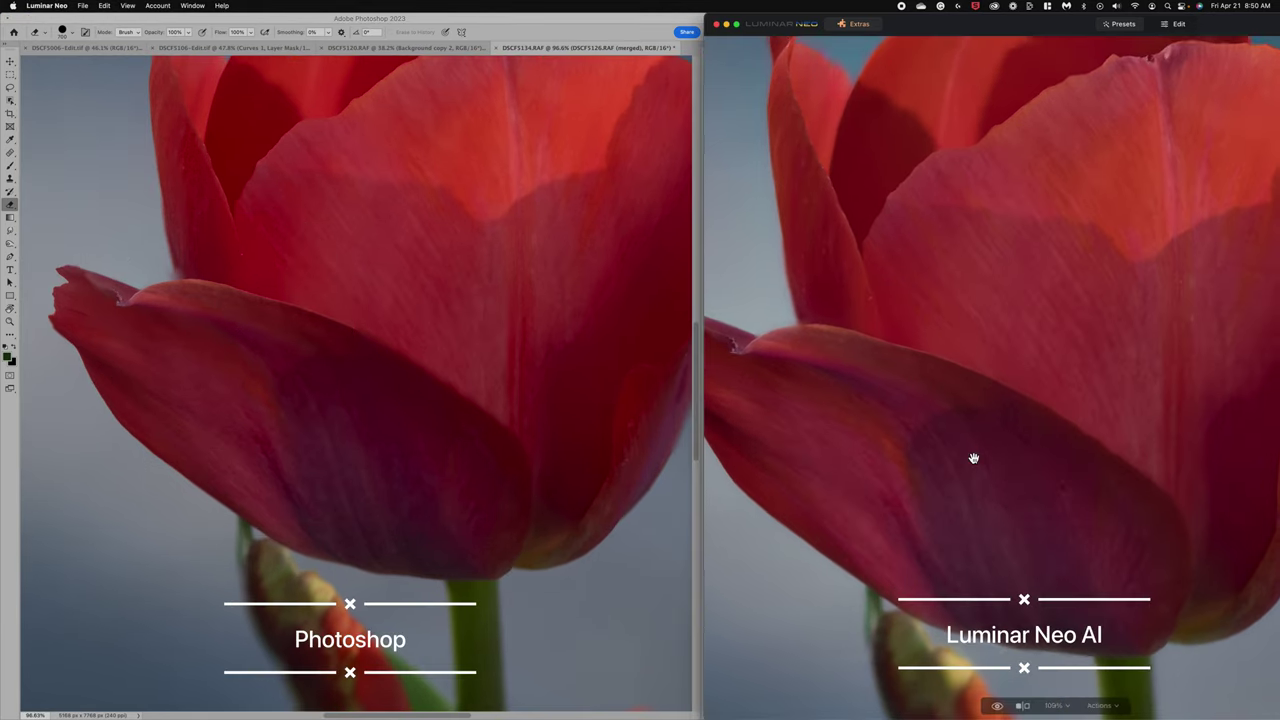
Pan and zoom Luminar Neo's tulip to compare petal detail with Photoshop's
{"action": "scroll", "coordinate": [973, 458], "scroll_direction": "left", "scroll_amount": 3}
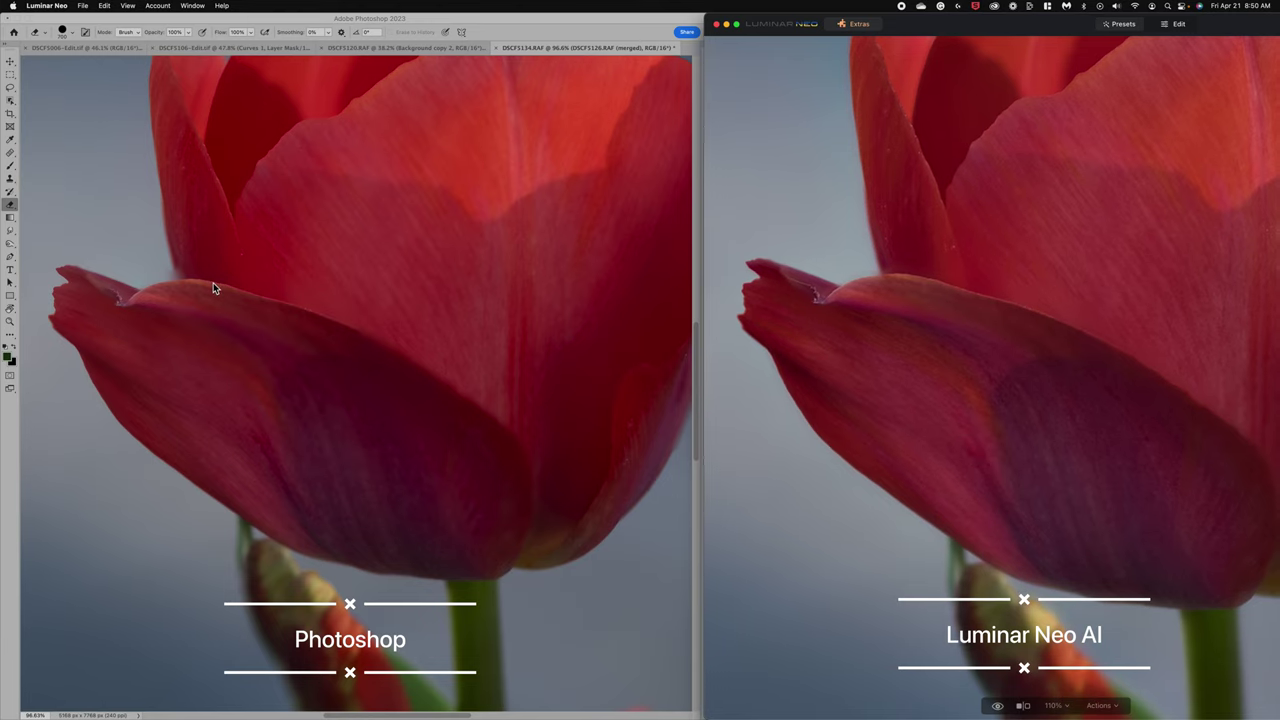
{"action": "scroll", "coordinate": [943, 466], "scroll_direction": "right", "scroll_amount": 3}
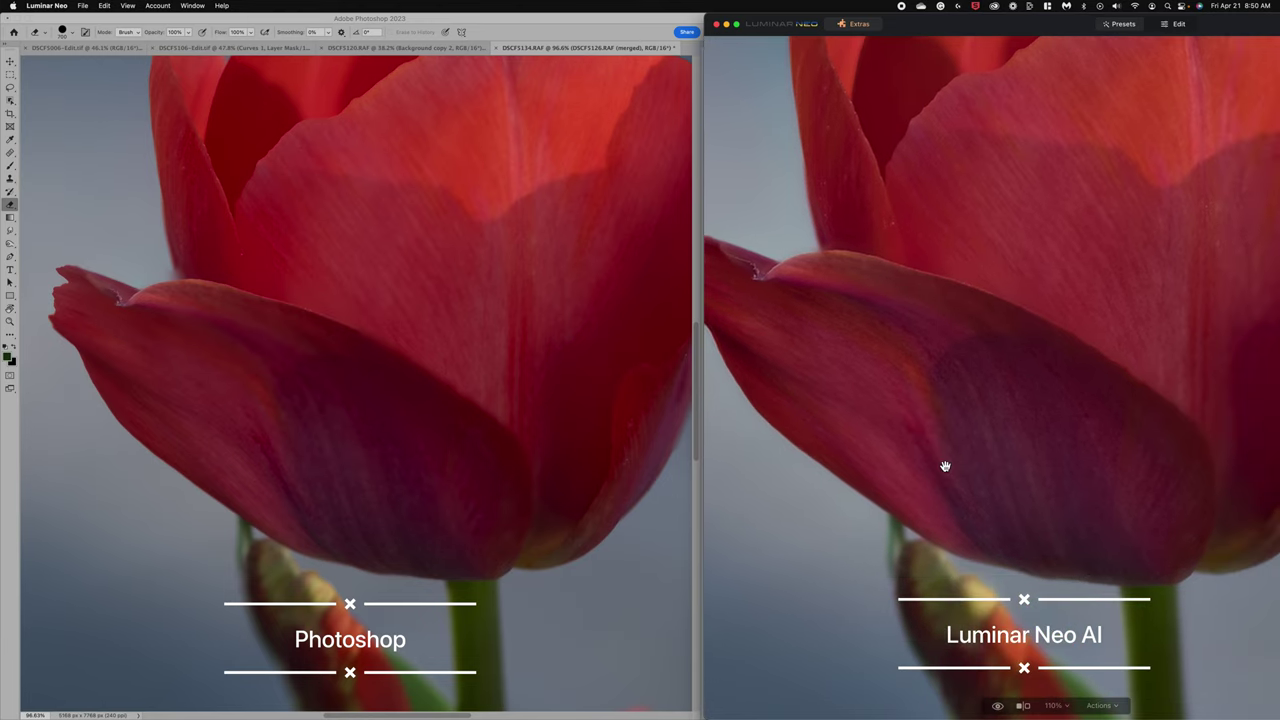
{"action": "scroll", "coordinate": [945, 466], "scroll_direction": "right", "scroll_amount": 2}
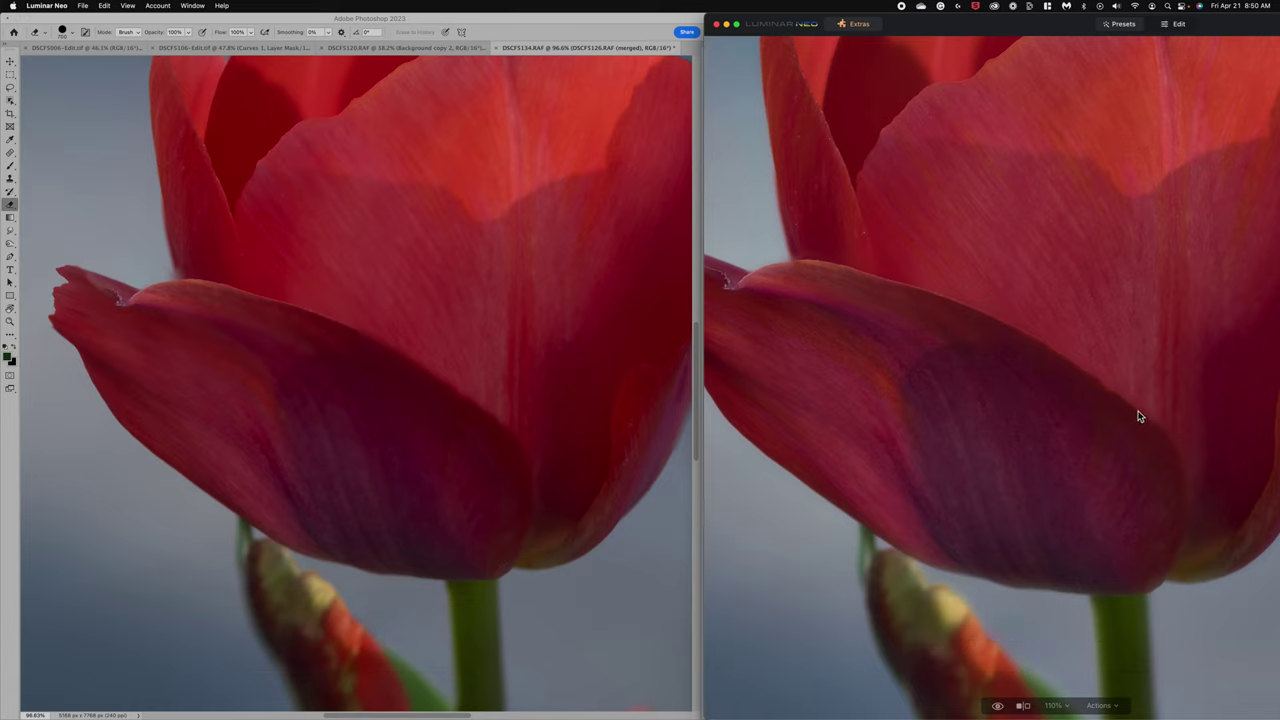
{"action": "scroll", "coordinate": [1138, 416], "scroll_direction": "right", "scroll_amount": 5}
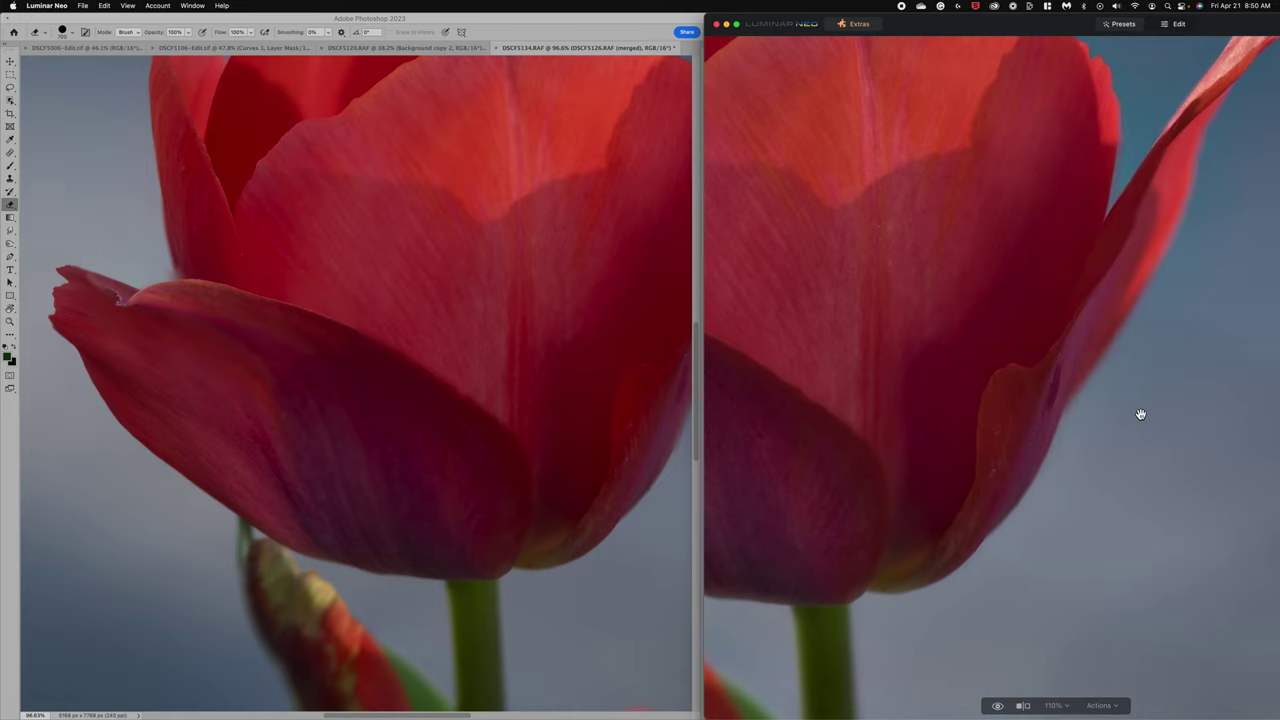
{"action": "scroll", "coordinate": [1139, 415], "scroll_direction": "up", "scroll_amount": 2}
{"action": "scroll", "coordinate": [648, 364], "scroll_direction": "right", "scroll_amount": 6}
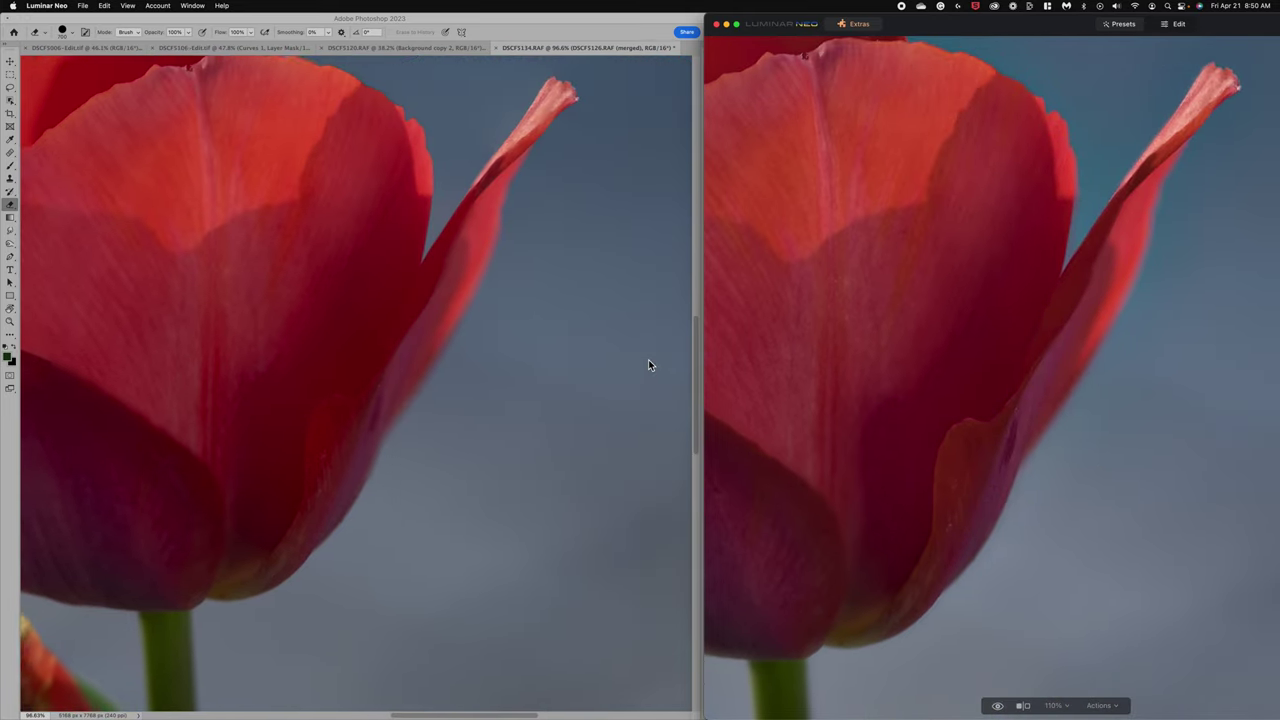
{"action": "scroll", "coordinate": [648, 364], "scroll_direction": "up", "scroll_amount": 2}
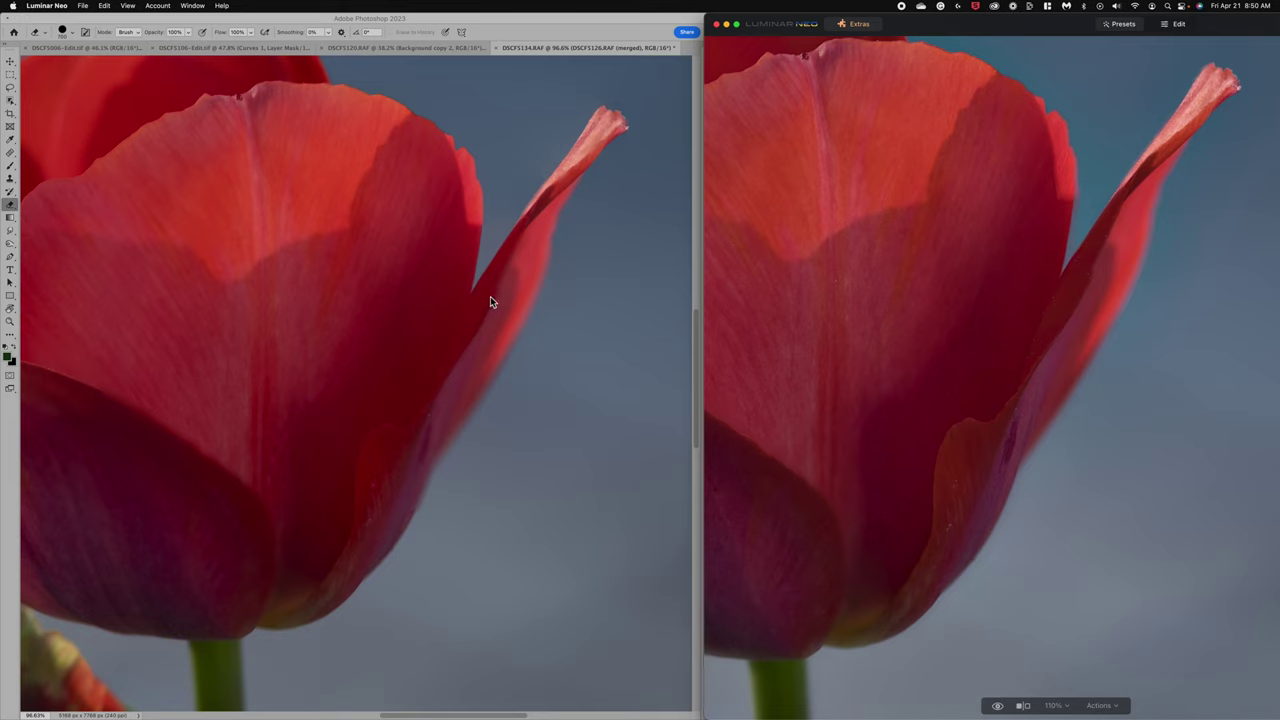
{"action": "scroll", "coordinate": [877, 302], "scroll_direction": "left", "scroll_amount": 3}
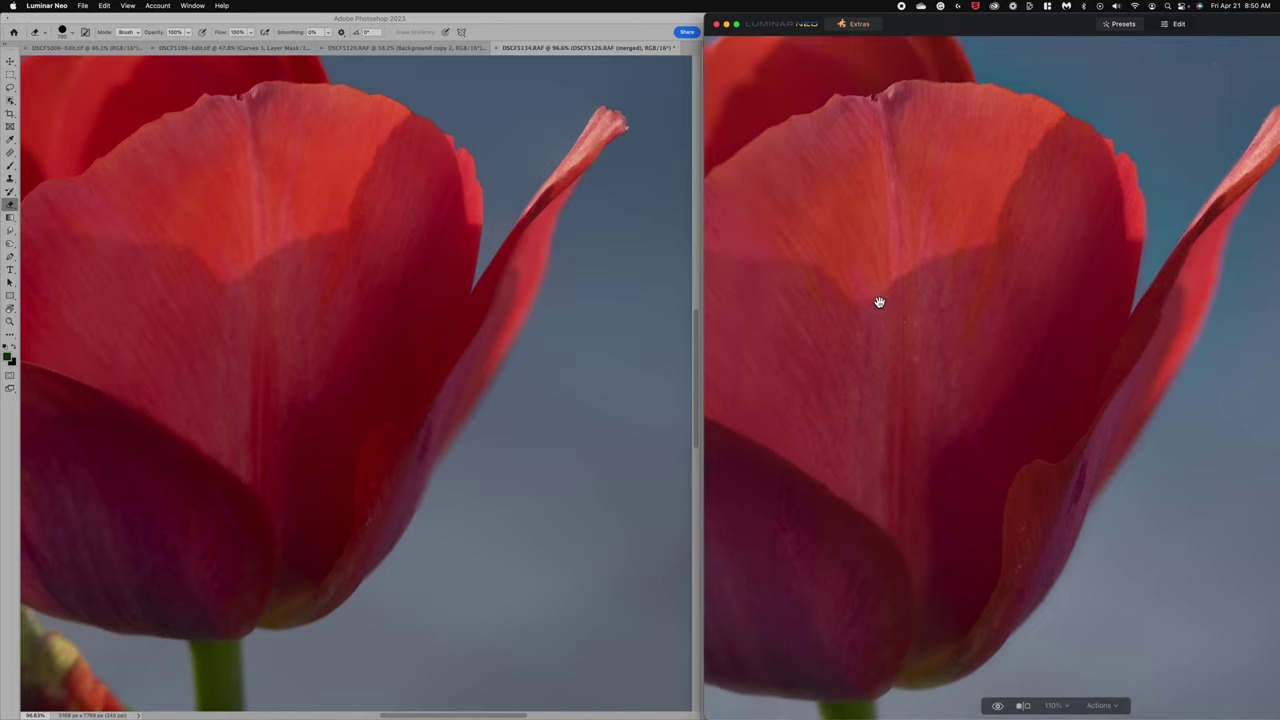
{"action": "scroll", "coordinate": [268, 258], "scroll_direction": "left", "scroll_amount": 5}
{"action": "scroll", "coordinate": [268, 258], "scroll_direction": "right", "scroll_amount": 5}
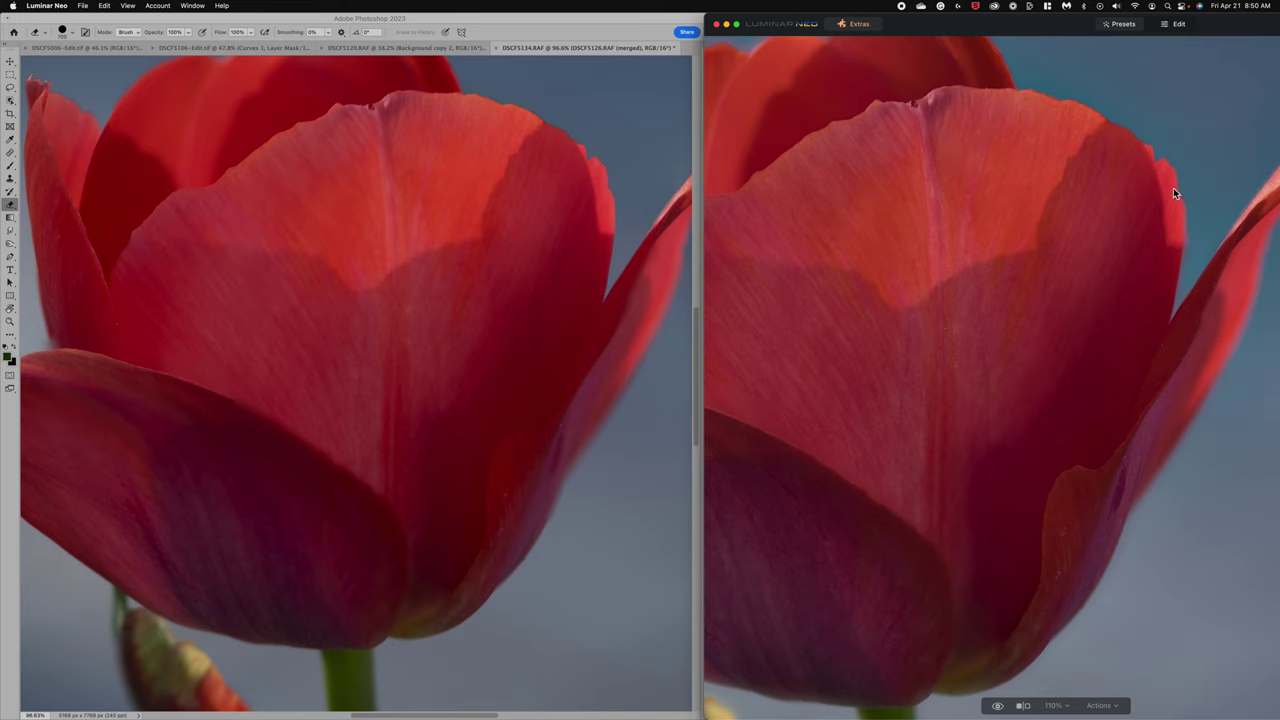
{"action": "scroll", "coordinate": [1188, 258], "scroll_direction": "up", "scroll_amount": 3}
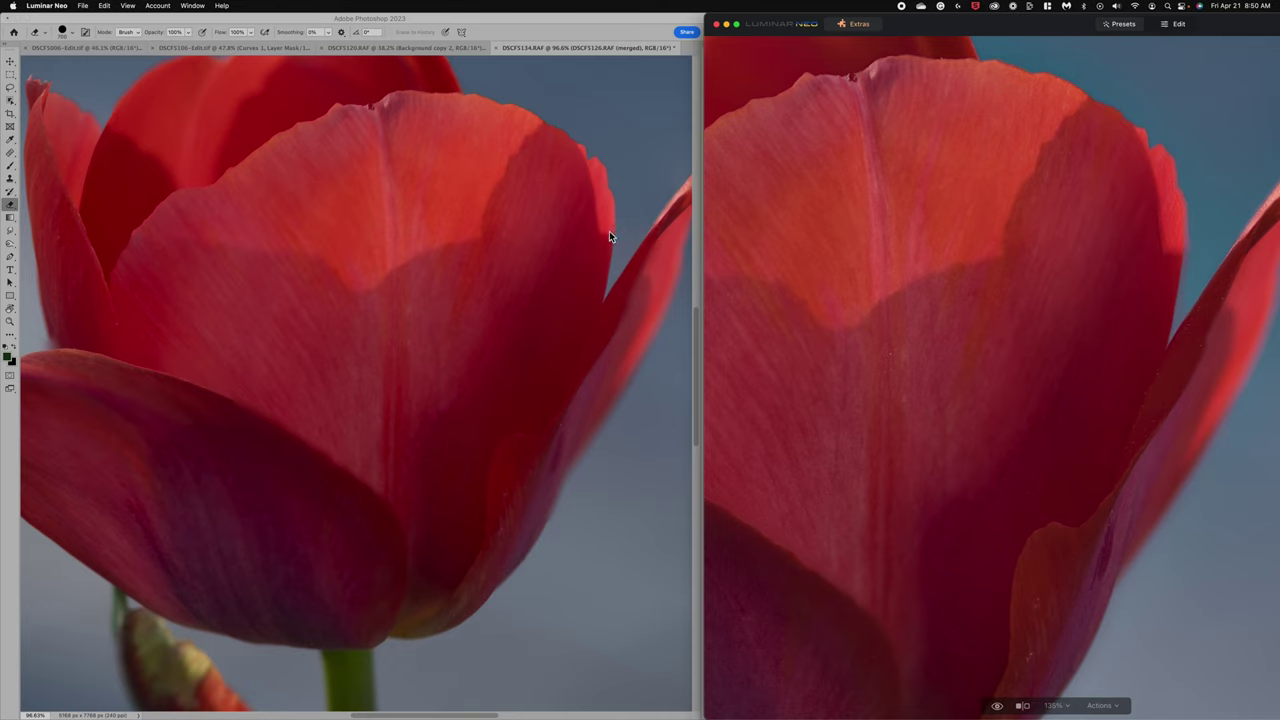
Inspect petal veining up close in Luminar Neo, then bring Photoshop forward
{"action": "scroll", "coordinate": [519, 215], "scroll_direction": "up", "scroll_amount": 5}
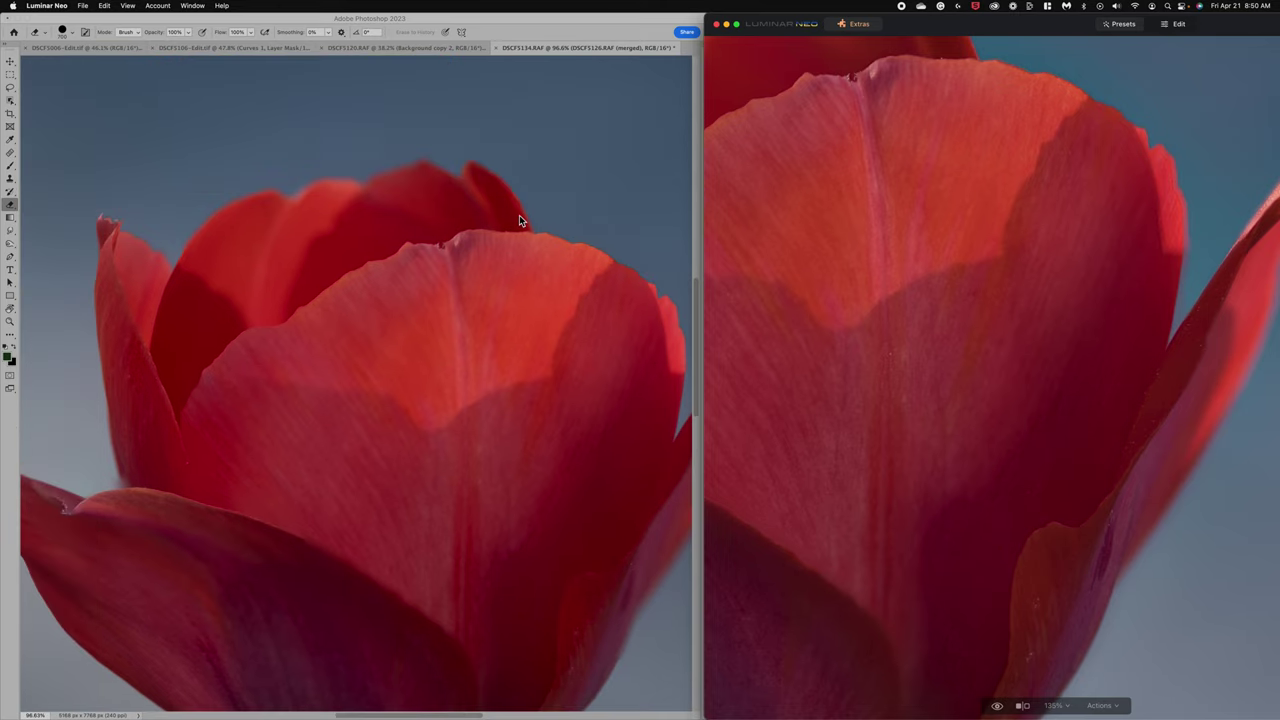
{"action": "scroll", "coordinate": [999, 272], "scroll_direction": "left", "scroll_amount": 5}
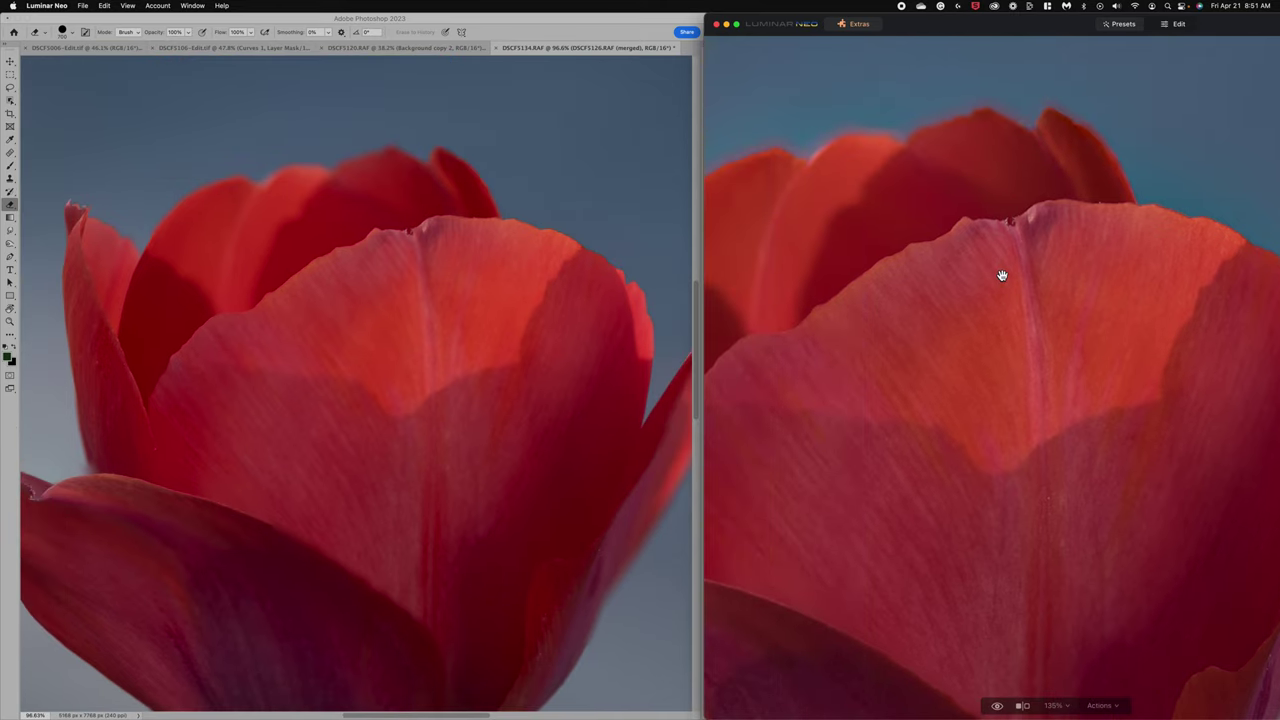
{"action": "scroll", "coordinate": [1001, 275], "scroll_direction": "left", "scroll_amount": 3}
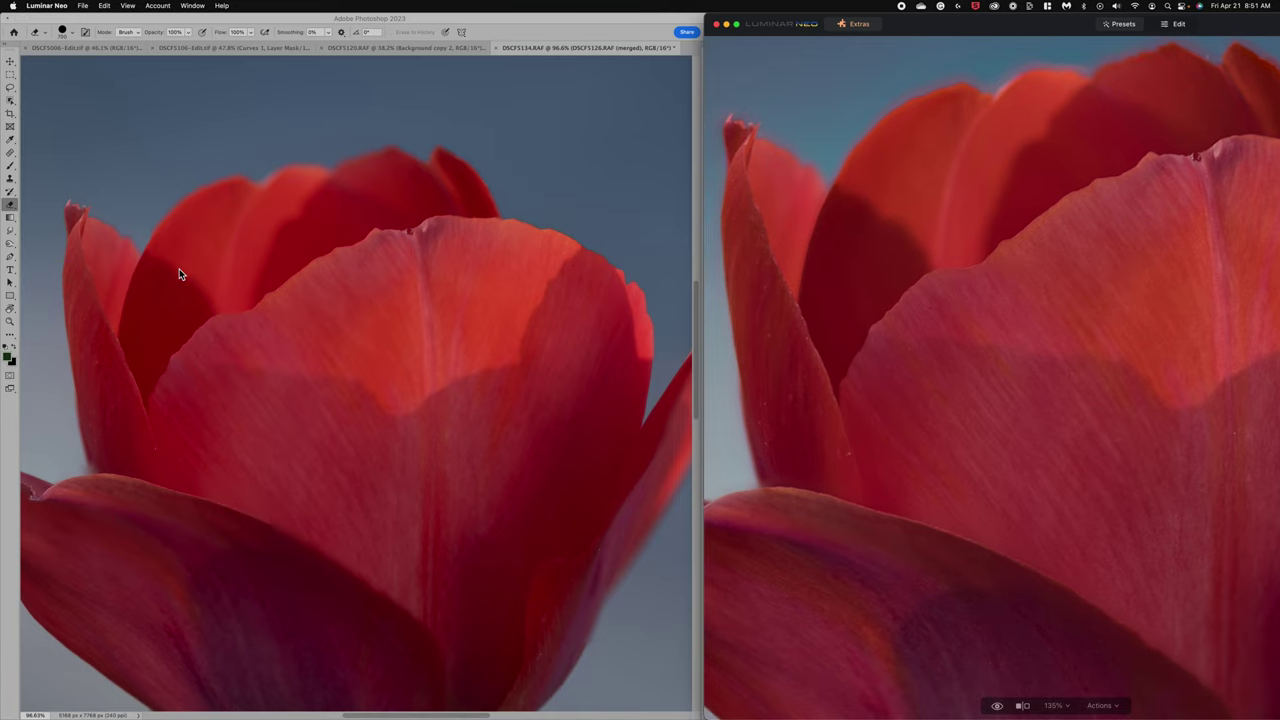
{"action": "scroll", "coordinate": [179, 270], "scroll_direction": "down", "scroll_amount": 5}
{"action": "scroll", "coordinate": [179, 270], "scroll_direction": "left", "scroll_amount": 2}
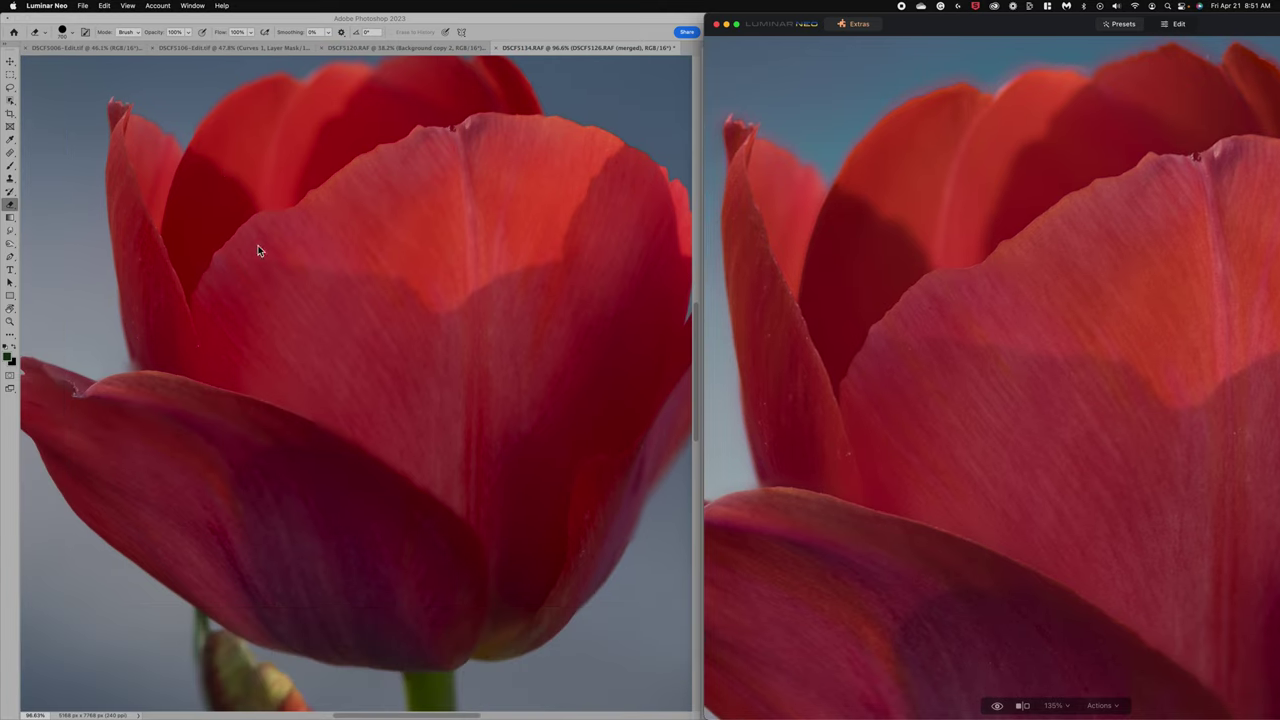
{"action": "scroll", "coordinate": [406, 229], "scroll_direction": "up", "scroll_amount": 5}
{"action": "scroll", "coordinate": [406, 229], "scroll_direction": "right", "scroll_amount": 2}
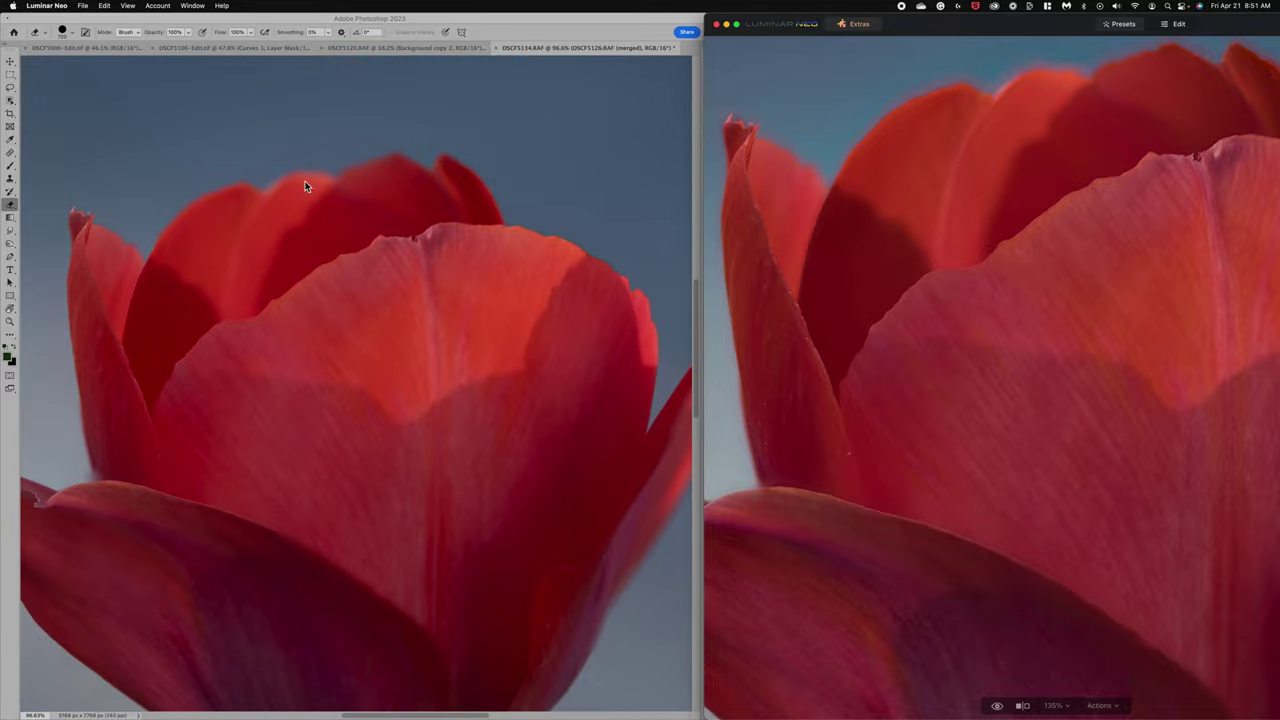
{"action": "scroll", "coordinate": [999, 236], "scroll_direction": "up", "scroll_amount": 5}
{"action": "scroll", "coordinate": [999, 236], "scroll_direction": "right", "scroll_amount": 5}
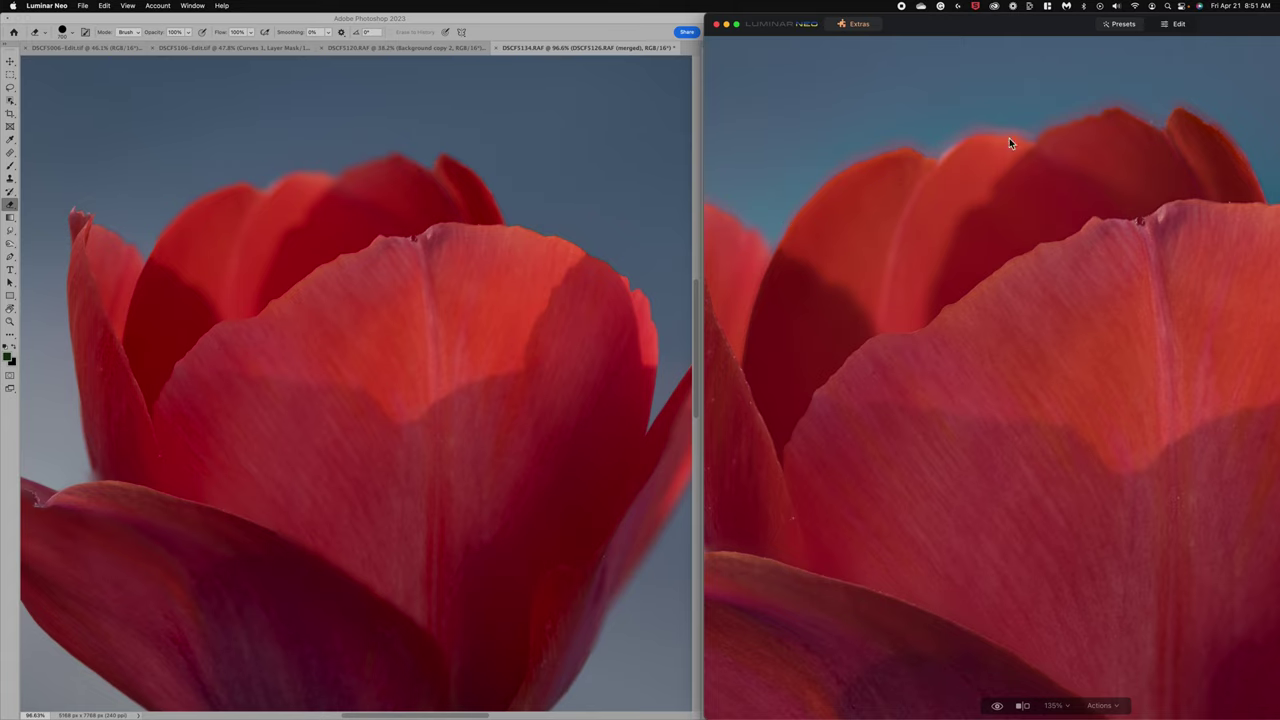
{"action": "scroll", "coordinate": [975, 160], "scroll_direction": "up", "scroll_amount": 1}
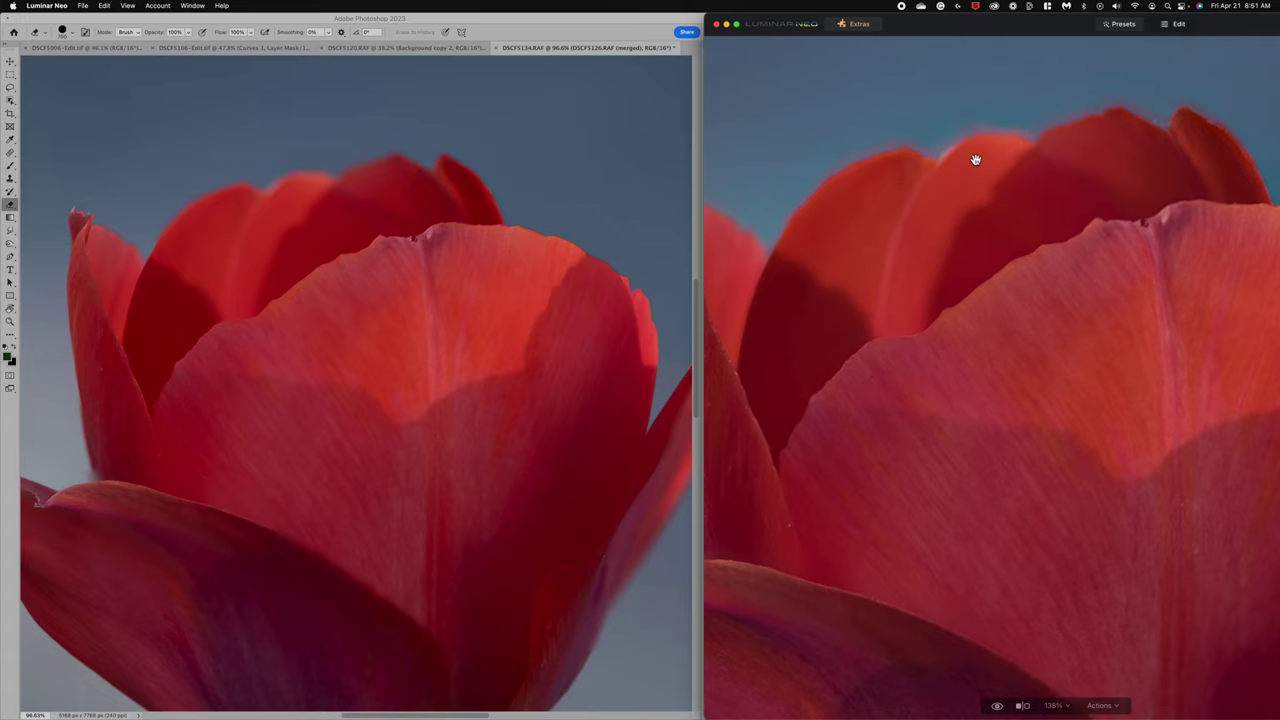
{"action": "scroll", "coordinate": [975, 160], "scroll_direction": "up", "scroll_amount": 3}
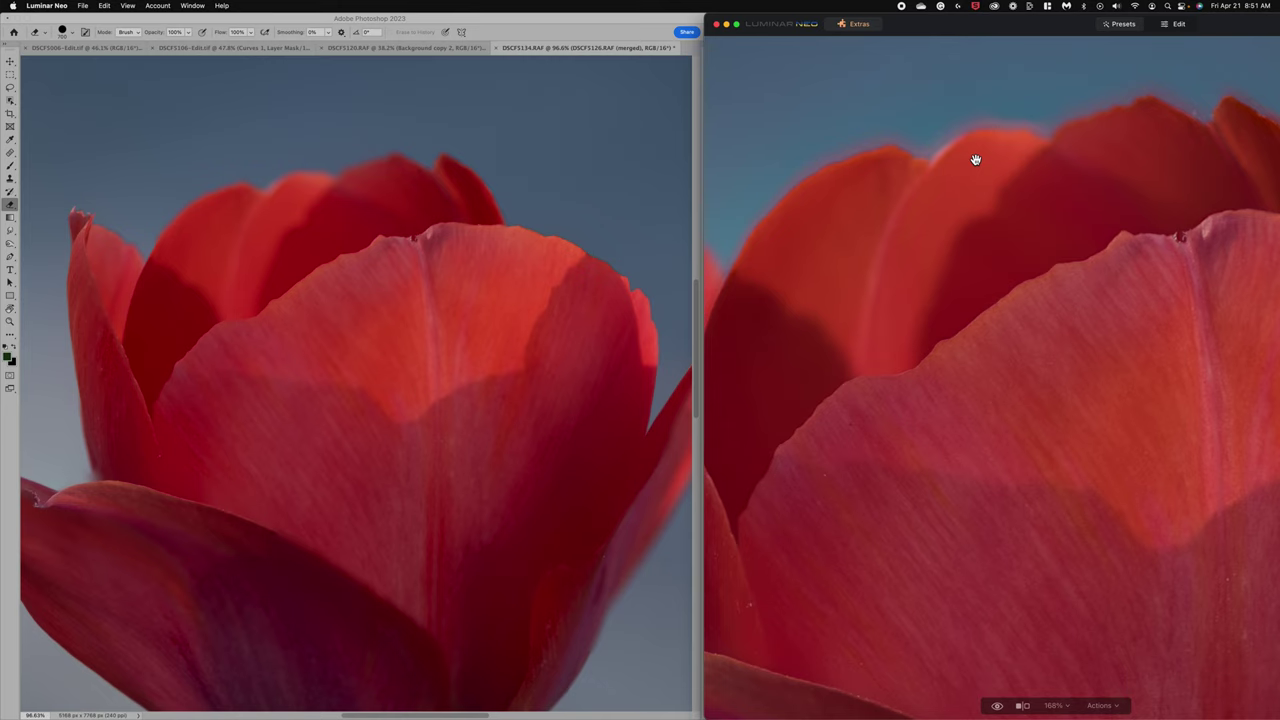
{"action": "left_click", "coordinate": [398, 157]}
{"action": "scroll", "coordinate": [334, 194], "scroll_direction": "up", "scroll_amount": 3}
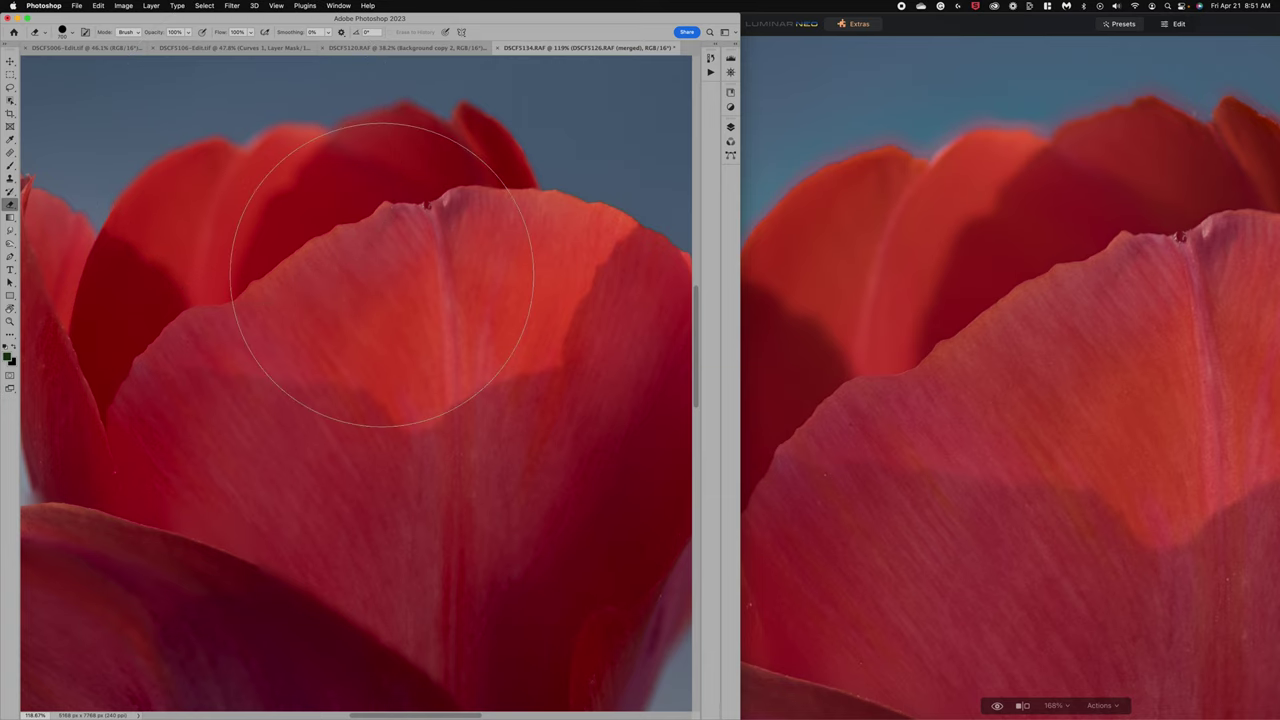
Zoom and pan Photoshop's auto-blended tulip for inspection, then return to Luminar Neo
{"action": "scroll", "coordinate": [382, 274], "scroll_direction": "down", "scroll_amount": 3}
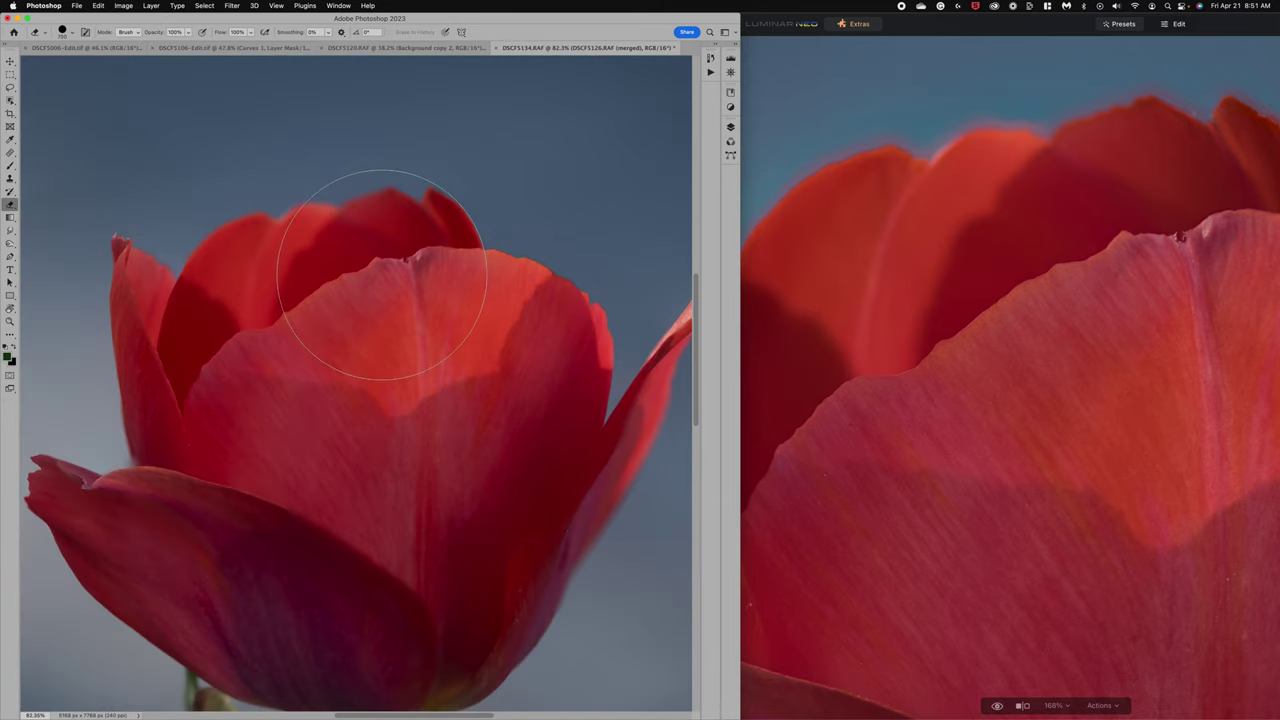
{"action": "scroll", "coordinate": [382, 274], "scroll_direction": "down", "scroll_amount": 1}
{"action": "scroll", "coordinate": [382, 274], "scroll_direction": "up", "scroll_amount": 1}
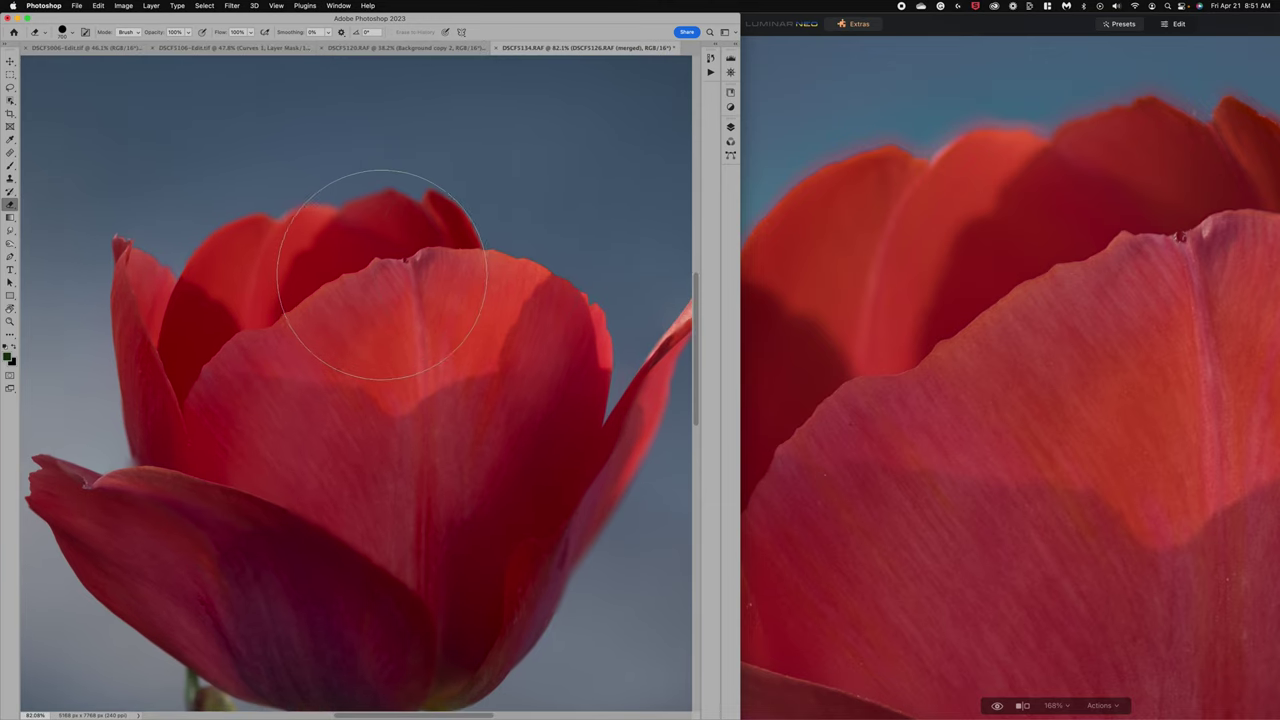
{"action": "scroll", "coordinate": [365, 385], "scroll_direction": "up", "scroll_amount": 2}
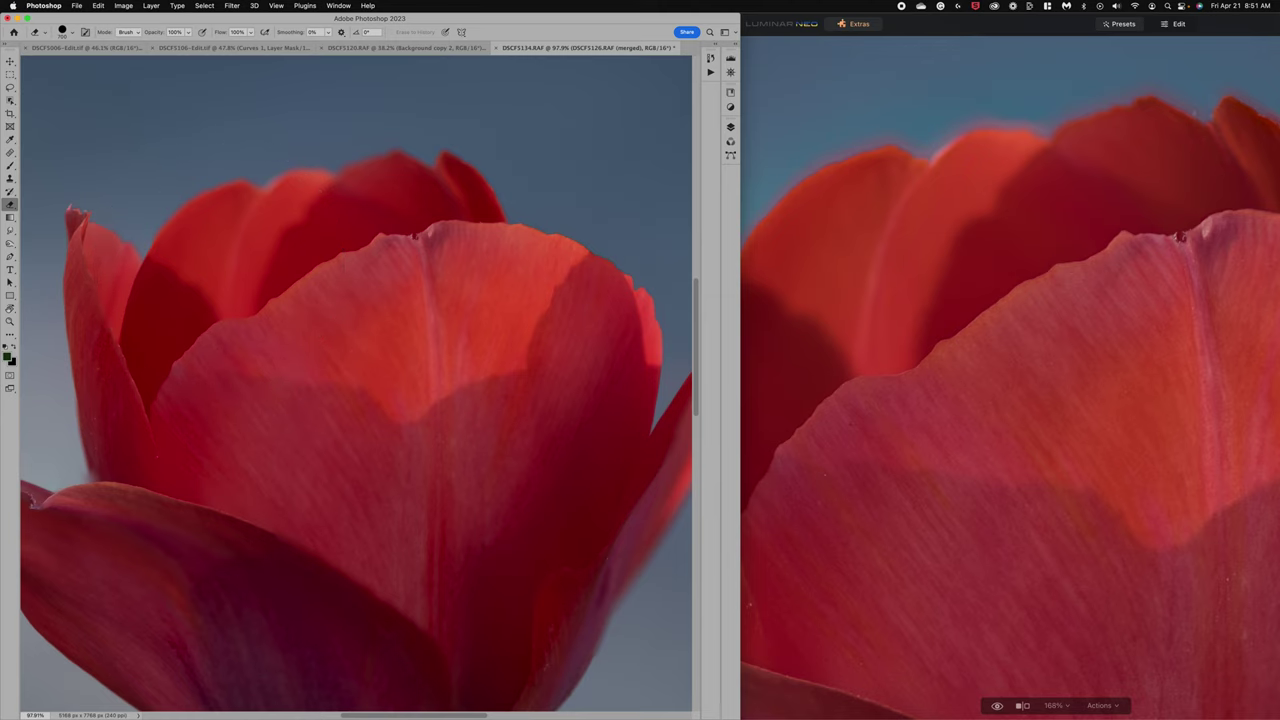
{"action": "mouse_move", "coordinate": [776, 705]}
{"action": "scroll", "coordinate": [982, 342], "scroll_direction": "down", "scroll_amount": 3}
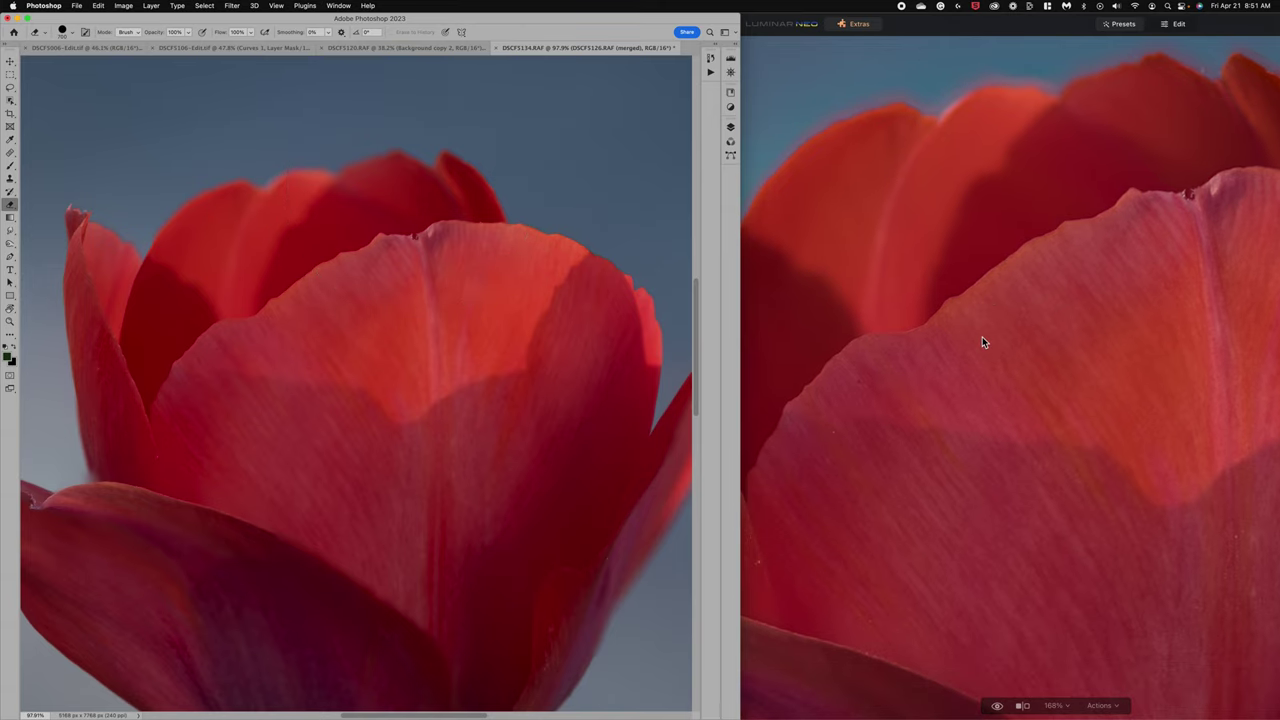
{"action": "scroll", "coordinate": [982, 342], "scroll_direction": "left", "scroll_amount": 5}
{"action": "scroll", "coordinate": [982, 342], "scroll_direction": "down", "scroll_amount": 2}
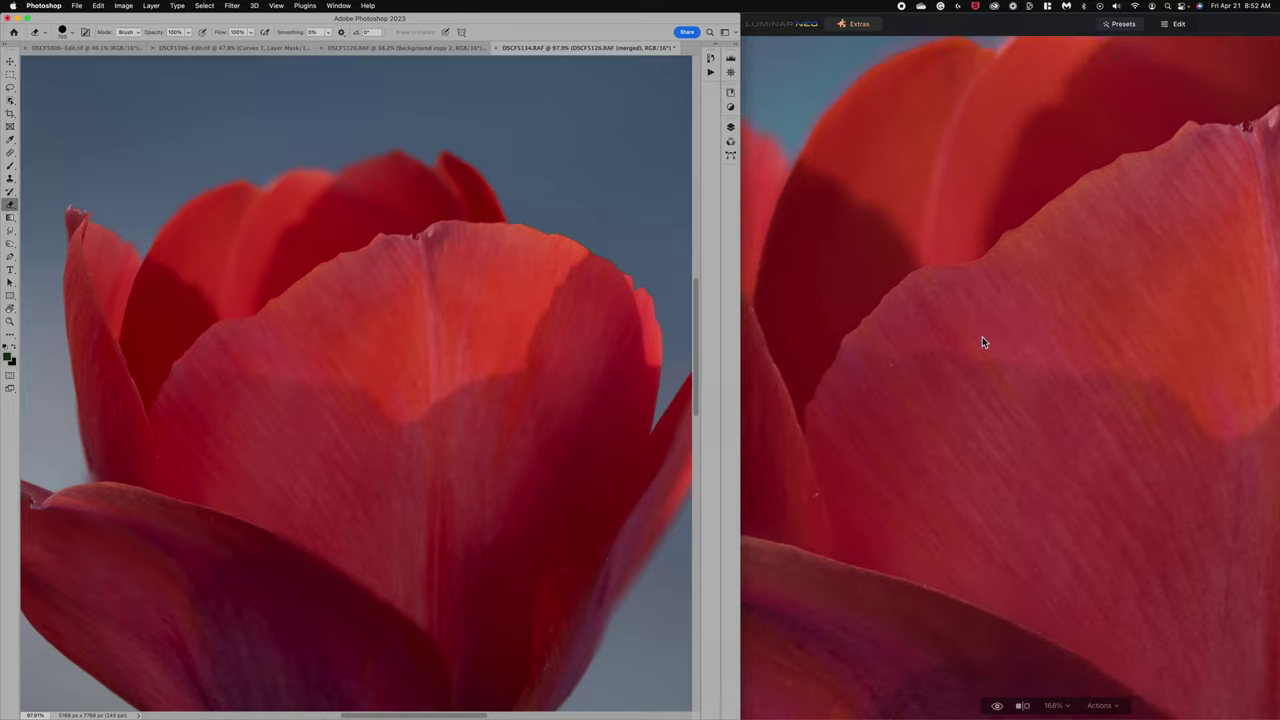
{"action": "scroll", "coordinate": [982, 342], "scroll_direction": "up", "scroll_amount": 3}
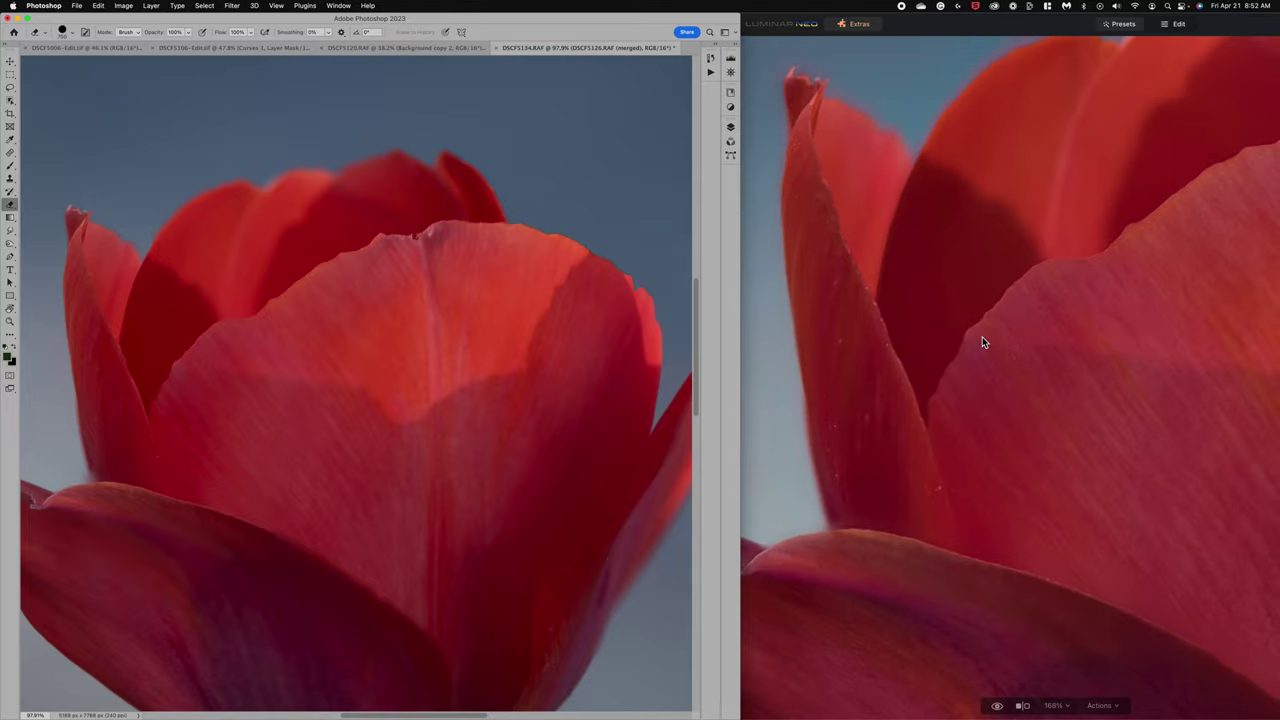
{"action": "left_click", "coordinate": [982, 342]}
Fit the whole tulip in Luminar Neo with Cmd+0 and pan across the petals
{"action": "key", "text": "super+0"}
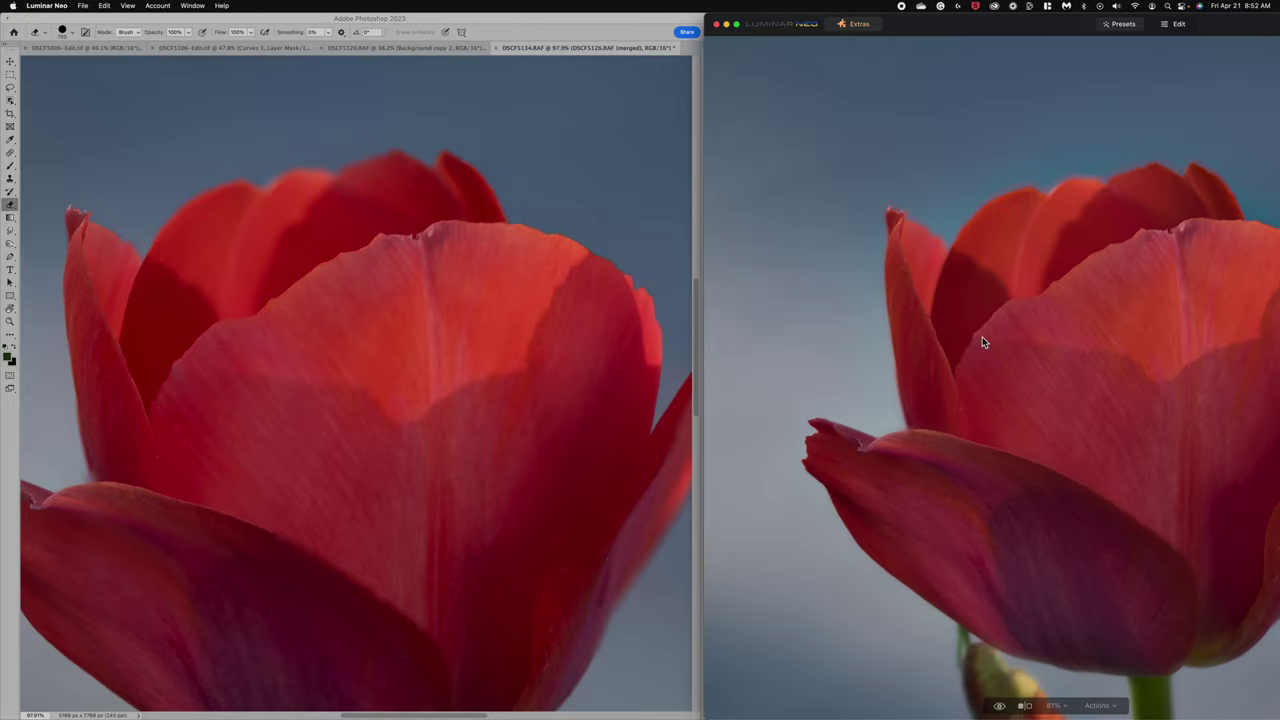
{"action": "scroll", "coordinate": [982, 342], "scroll_direction": "down", "scroll_amount": 3}
{"action": "scroll", "coordinate": [982, 342], "scroll_direction": "right", "scroll_amount": 3}
{"action": "scroll", "coordinate": [982, 342], "scroll_direction": "right", "scroll_amount": 3}
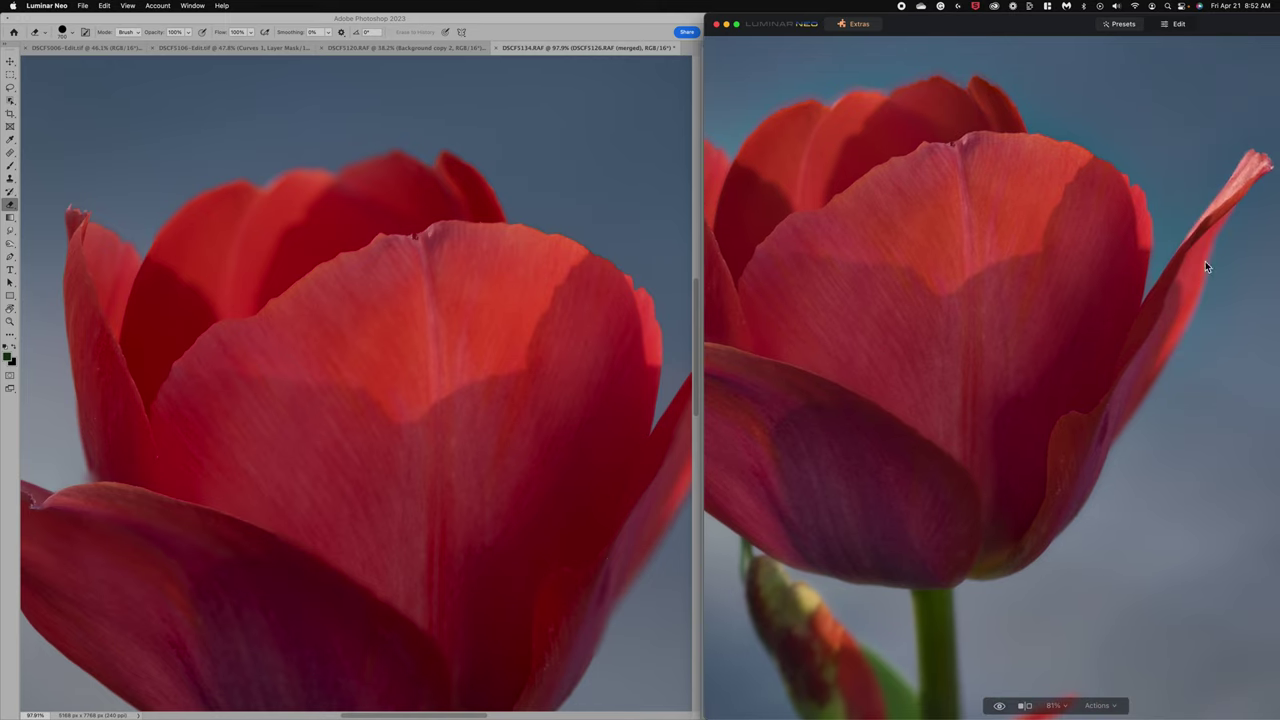
{"action": "scroll", "coordinate": [943, 341], "scroll_direction": "left", "scroll_amount": 3}
{"action": "scroll", "coordinate": [943, 341], "scroll_direction": "up", "scroll_amount": 2}
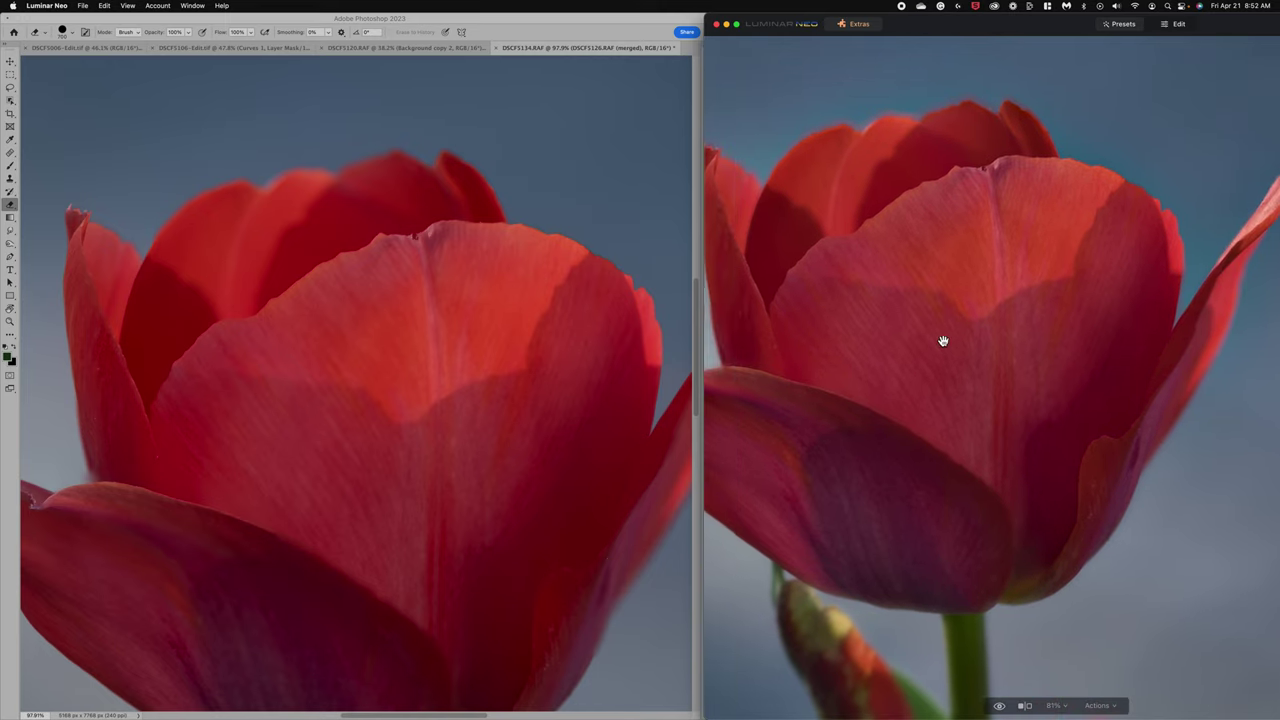
{"action": "scroll", "coordinate": [943, 341], "scroll_direction": "right", "scroll_amount": 2}
{"action": "scroll", "coordinate": [943, 341], "scroll_direction": "up", "scroll_amount": 1}
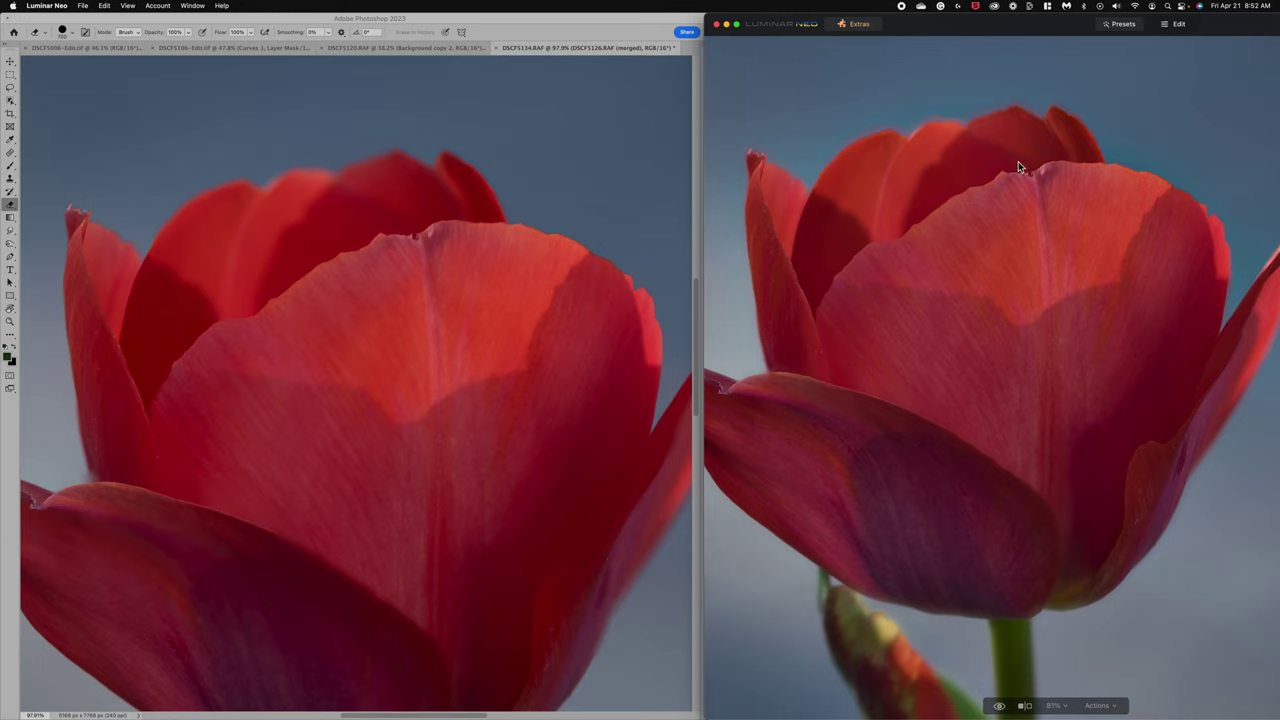
{"action": "scroll", "coordinate": [979, 322], "scroll_direction": "down", "scroll_amount": 2}
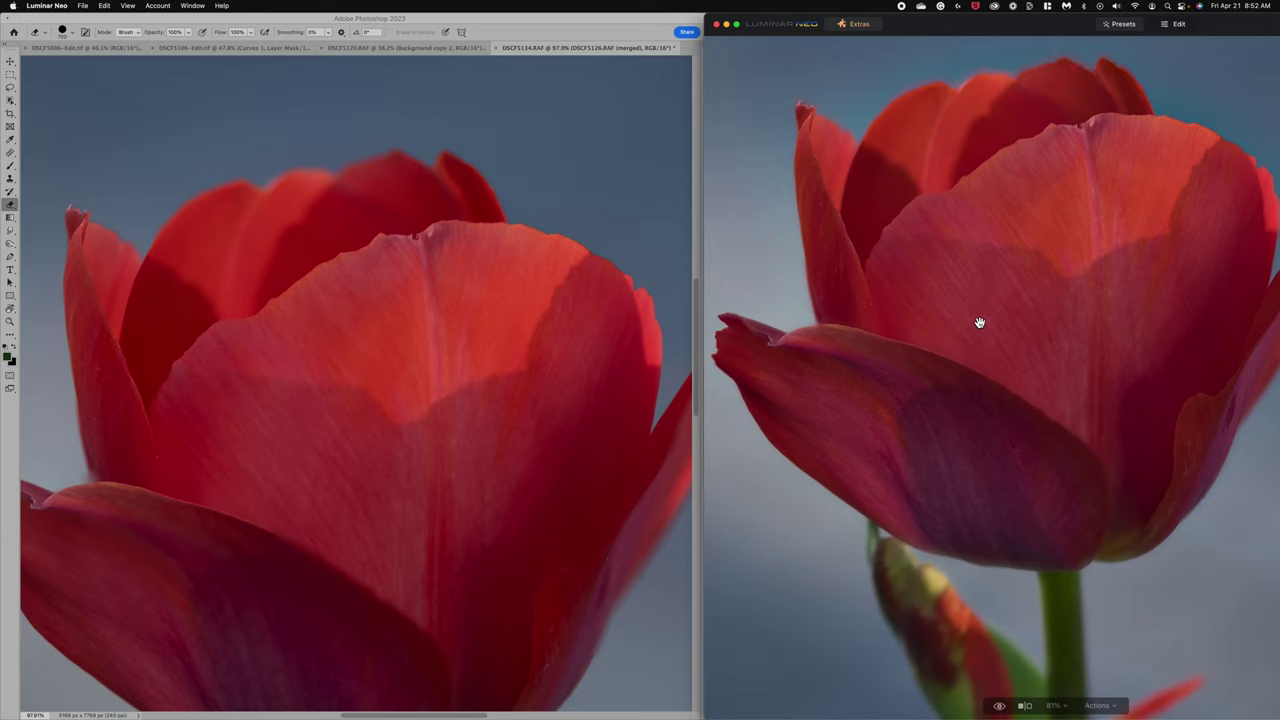
{"action": "scroll", "coordinate": [979, 322], "scroll_direction": "right", "scroll_amount": 2}
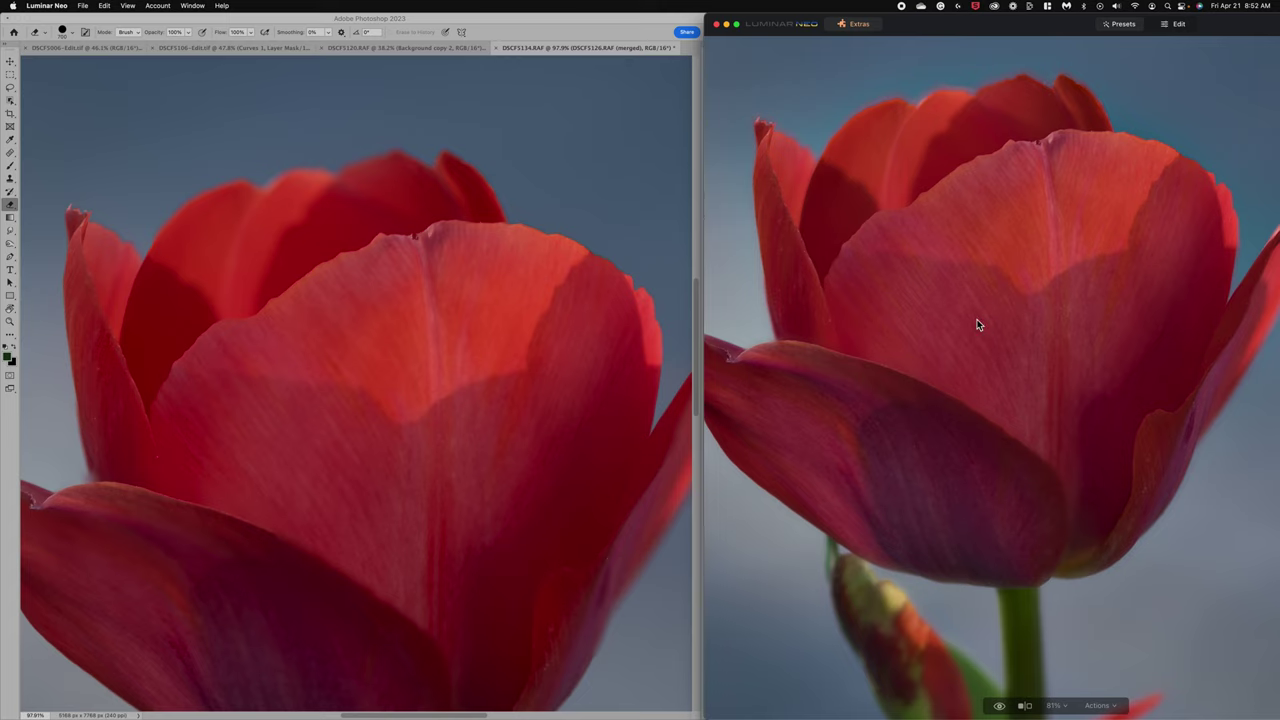
Zoom out Photoshop's tulip, then move Luminar Neo left to fill the screen with Presets showing
{"action": "left_click", "coordinate": [600, 330]}
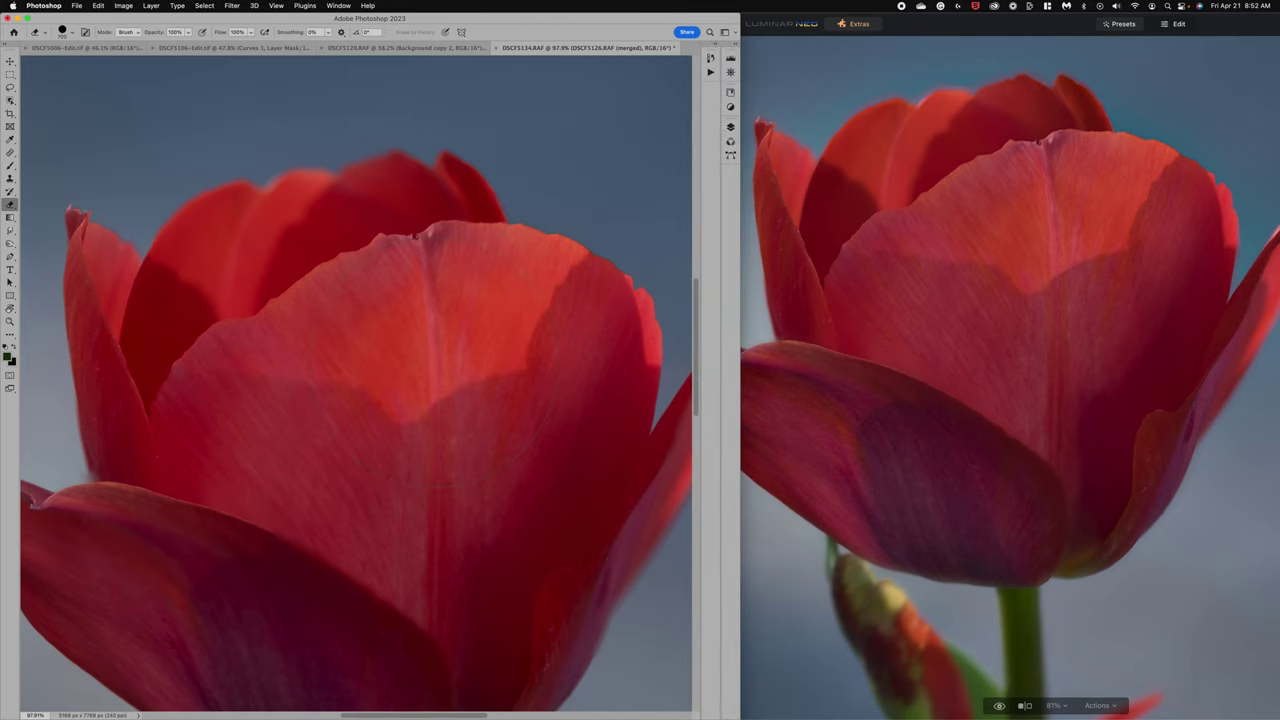
{"action": "scroll", "coordinate": [433, 370], "scroll_direction": "down", "scroll_amount": 5}
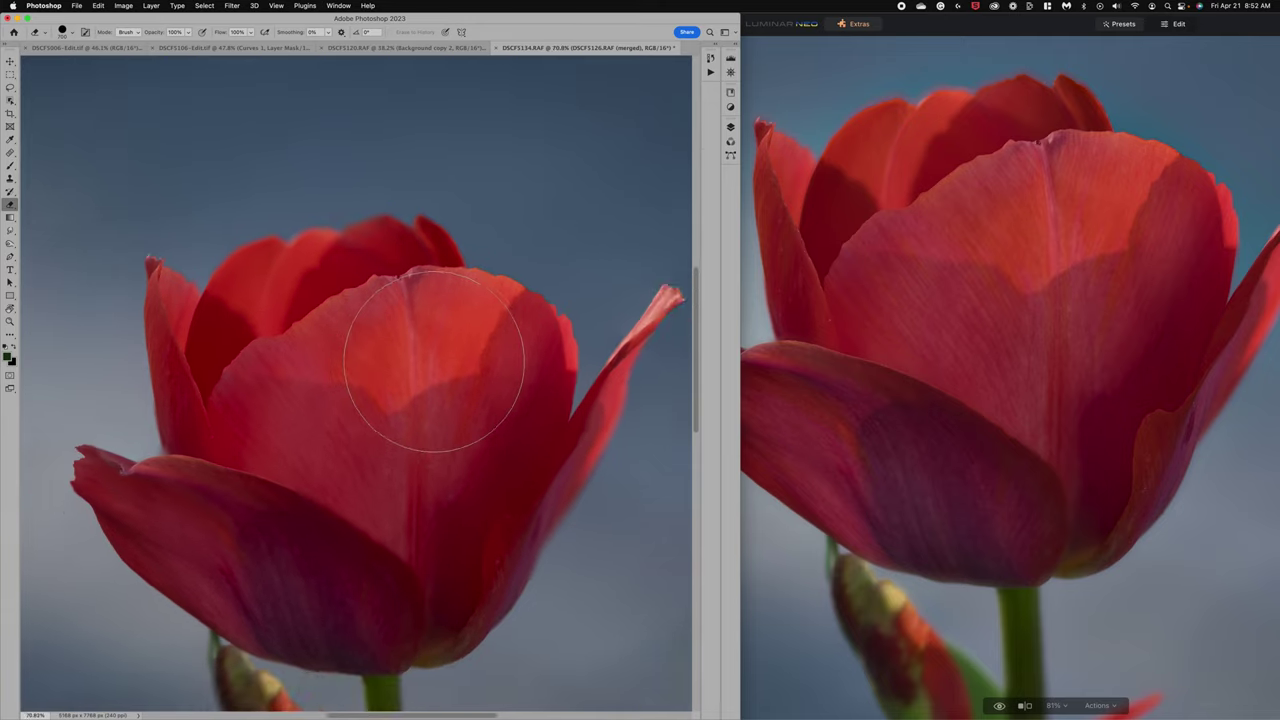
{"action": "scroll", "coordinate": [433, 360], "scroll_direction": "down", "scroll_amount": 2}
{"action": "left_click", "coordinate": [933, 357]}
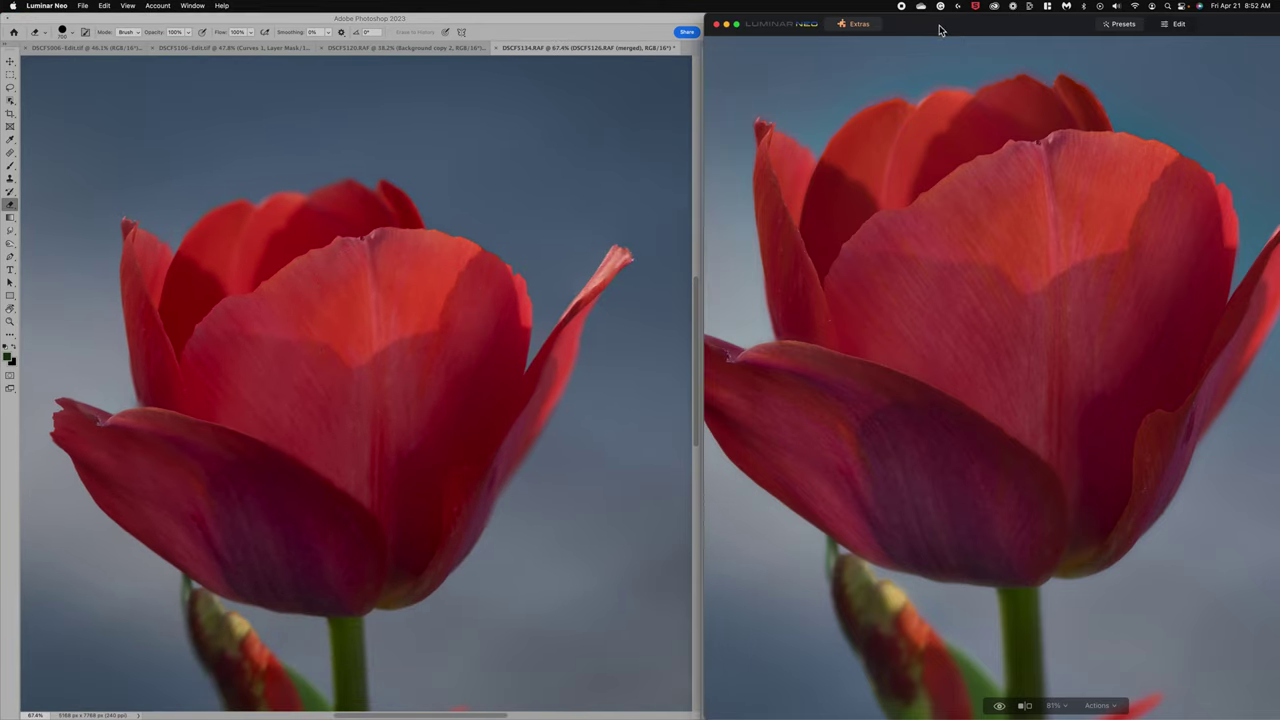
{"action": "left_click_drag", "start_coordinate": [937, 29], "coordinate": [411, 6]}
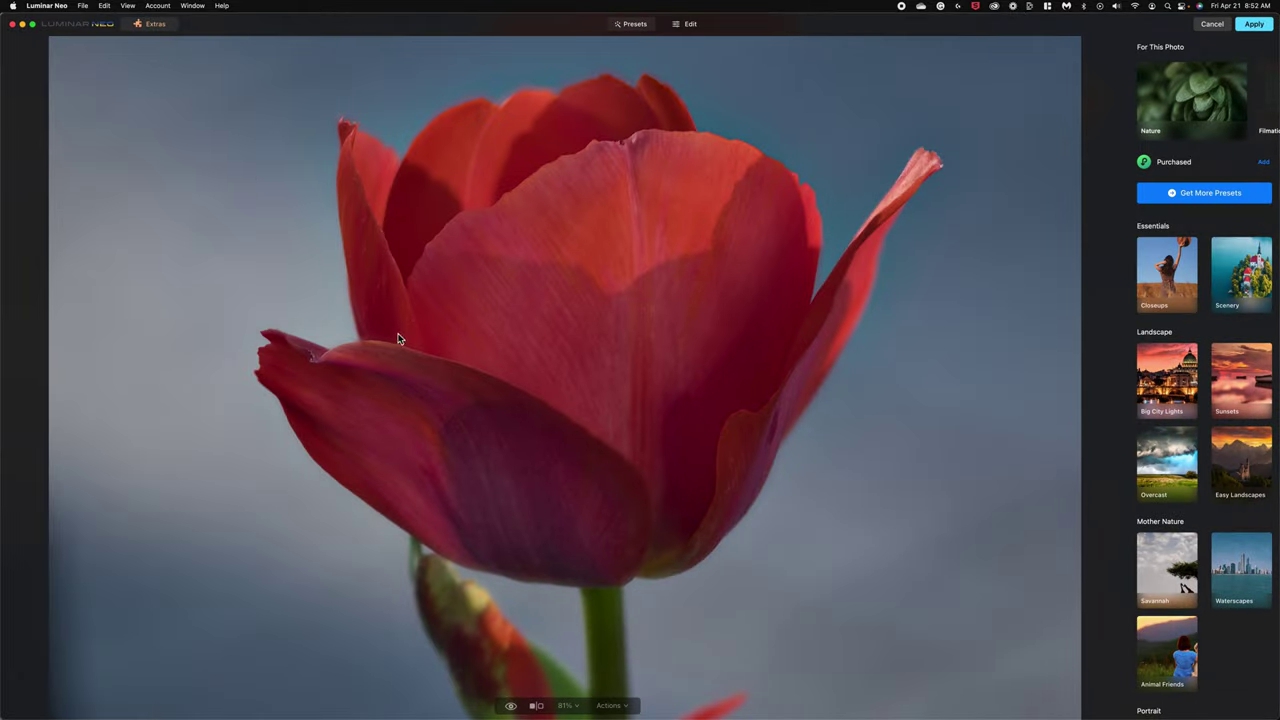
{"action": "left_click", "coordinate": [764, 302]}
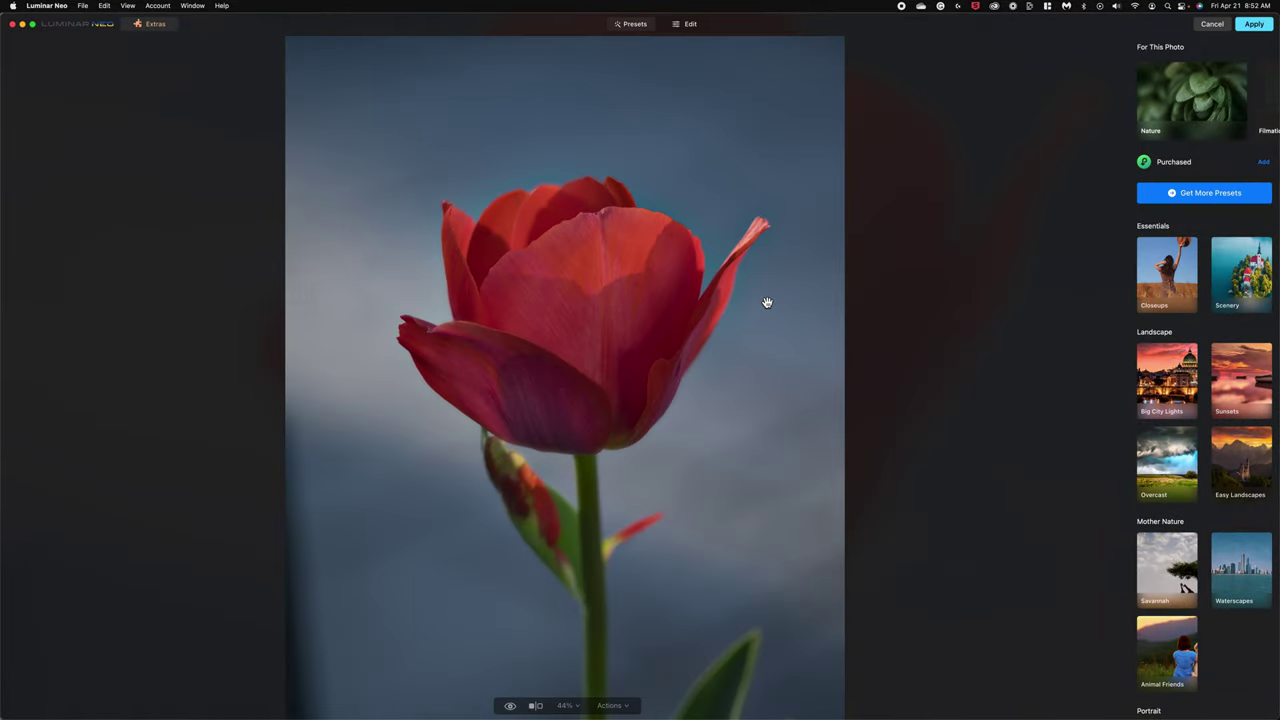
{"action": "left_click", "coordinate": [767, 302]}
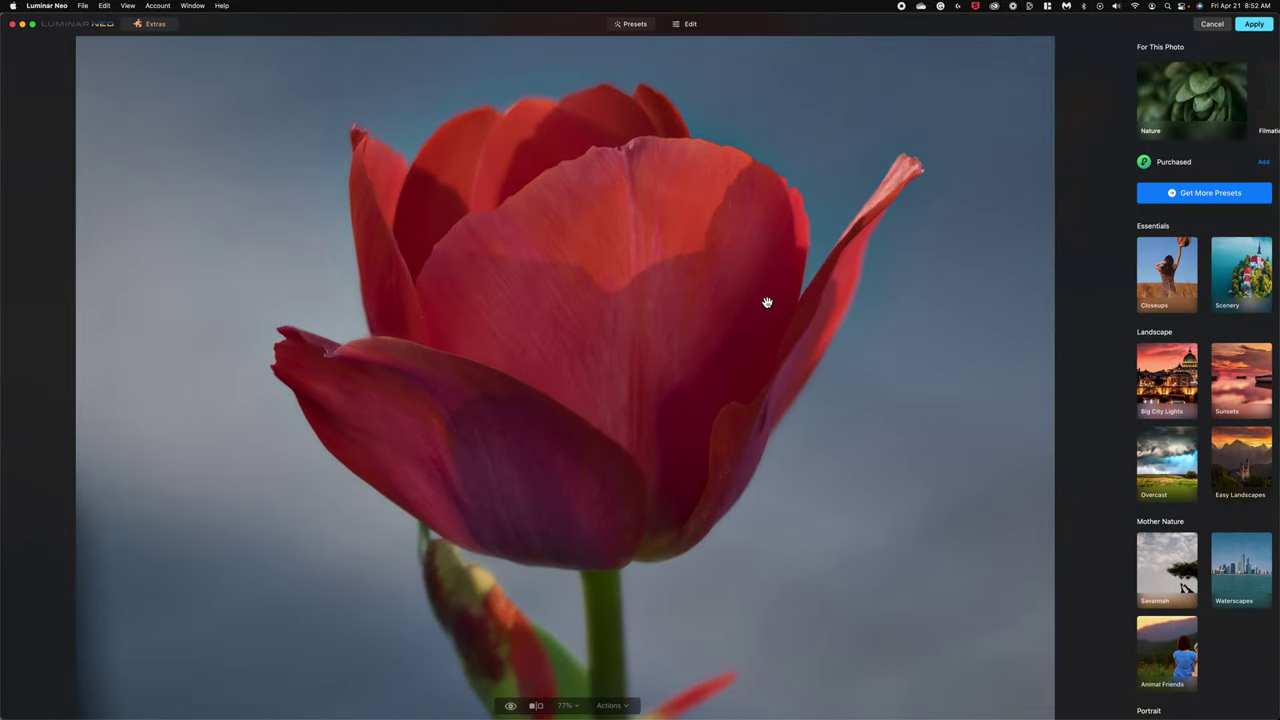
{"action": "left_click", "coordinate": [767, 302]}
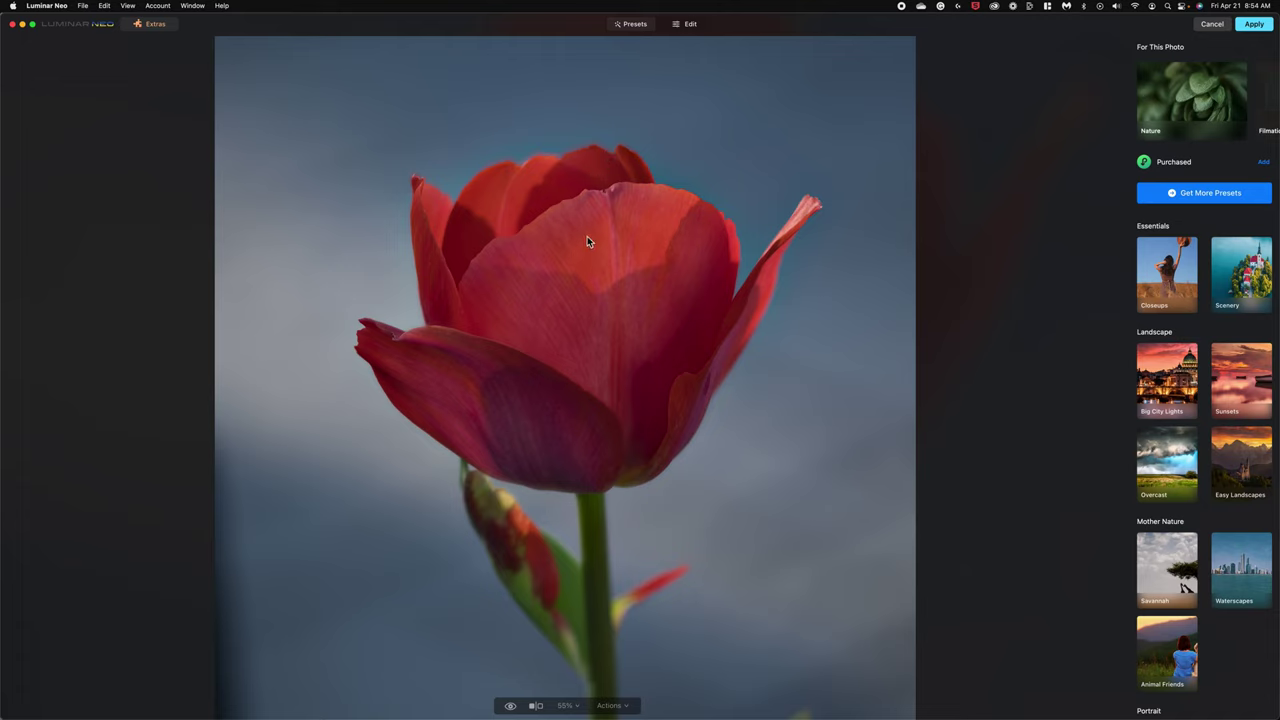
{"action": "scroll", "coordinate": [588, 241], "scroll_direction": "up", "scroll_amount": 4}
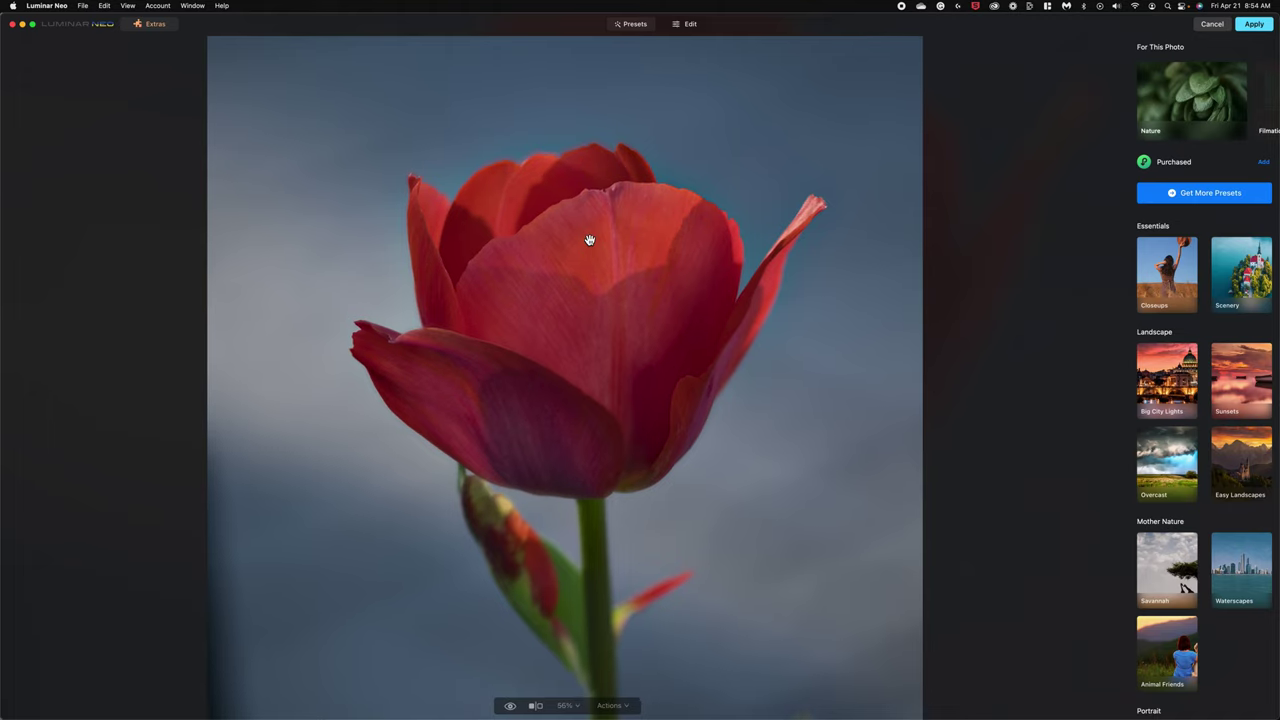
{"action": "scroll", "coordinate": [589, 240], "scroll_direction": "down", "scroll_amount": 3}
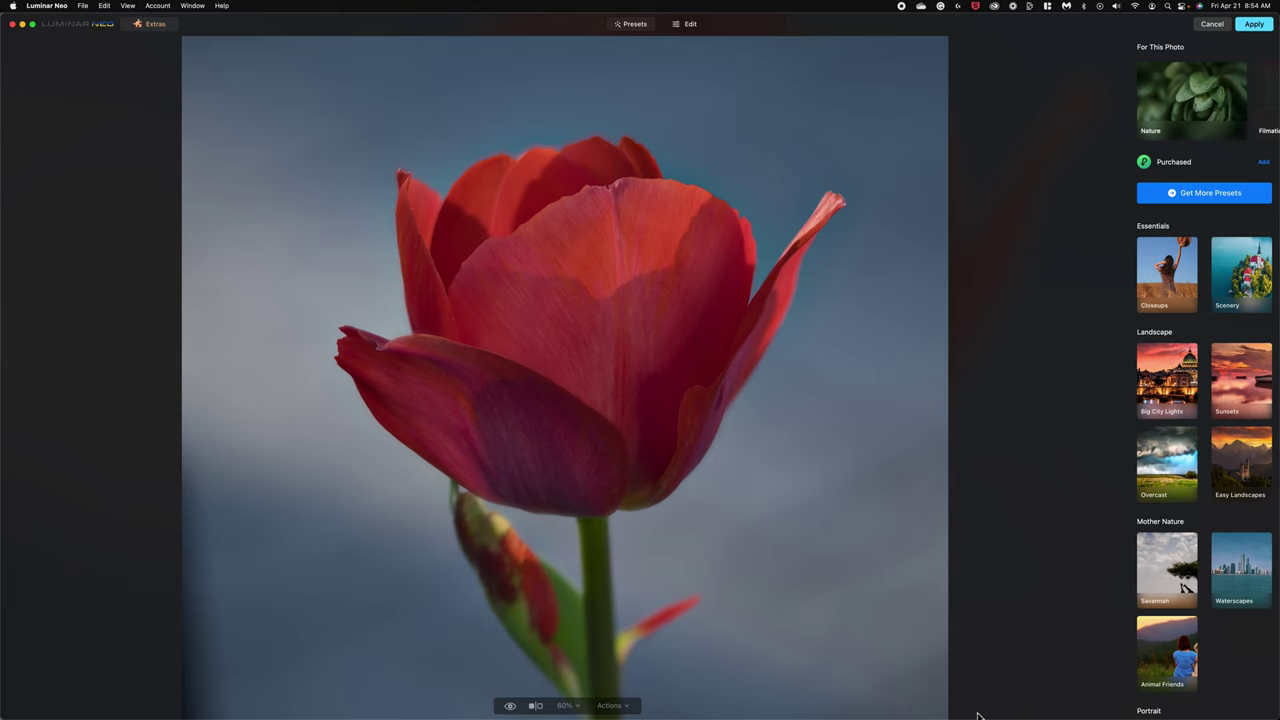
{"action": "mouse_move", "coordinate": [950, 706]}
{"action": "scroll", "coordinate": [661, 346], "scroll_direction": "up", "scroll_amount": 1}
{"action": "scroll", "coordinate": [661, 346], "scroll_direction": "up", "scroll_amount": 1}
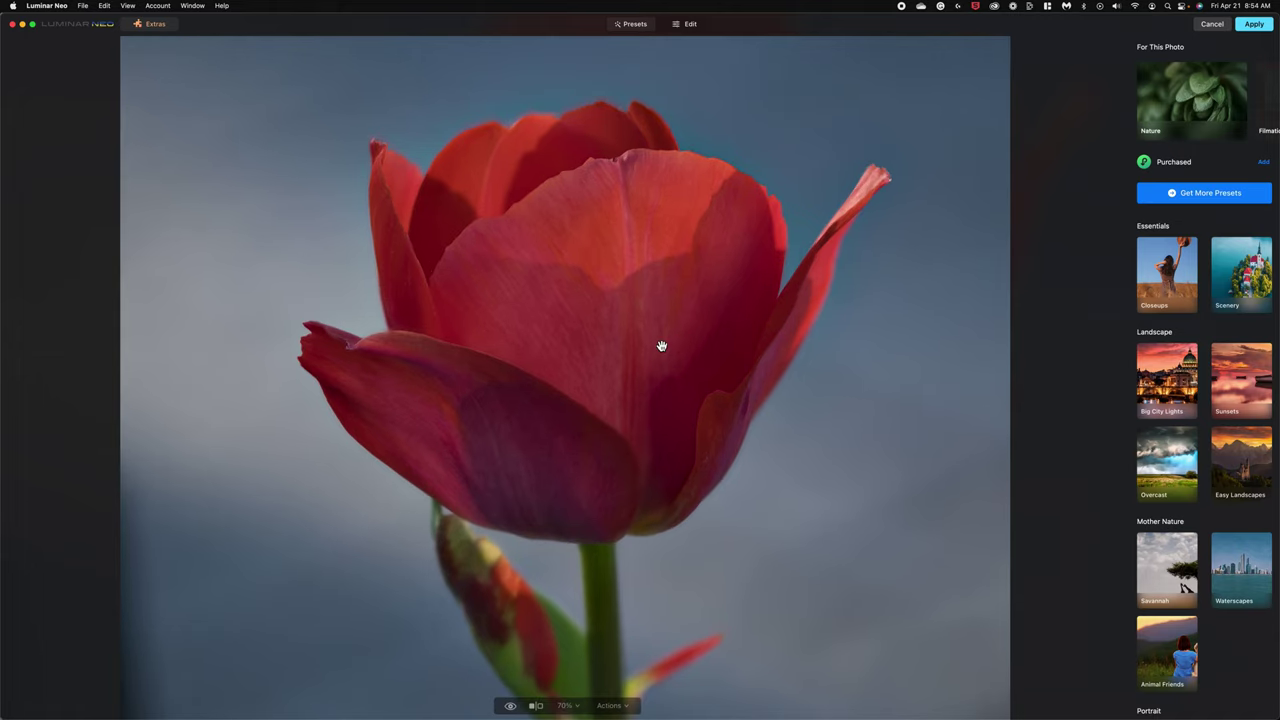